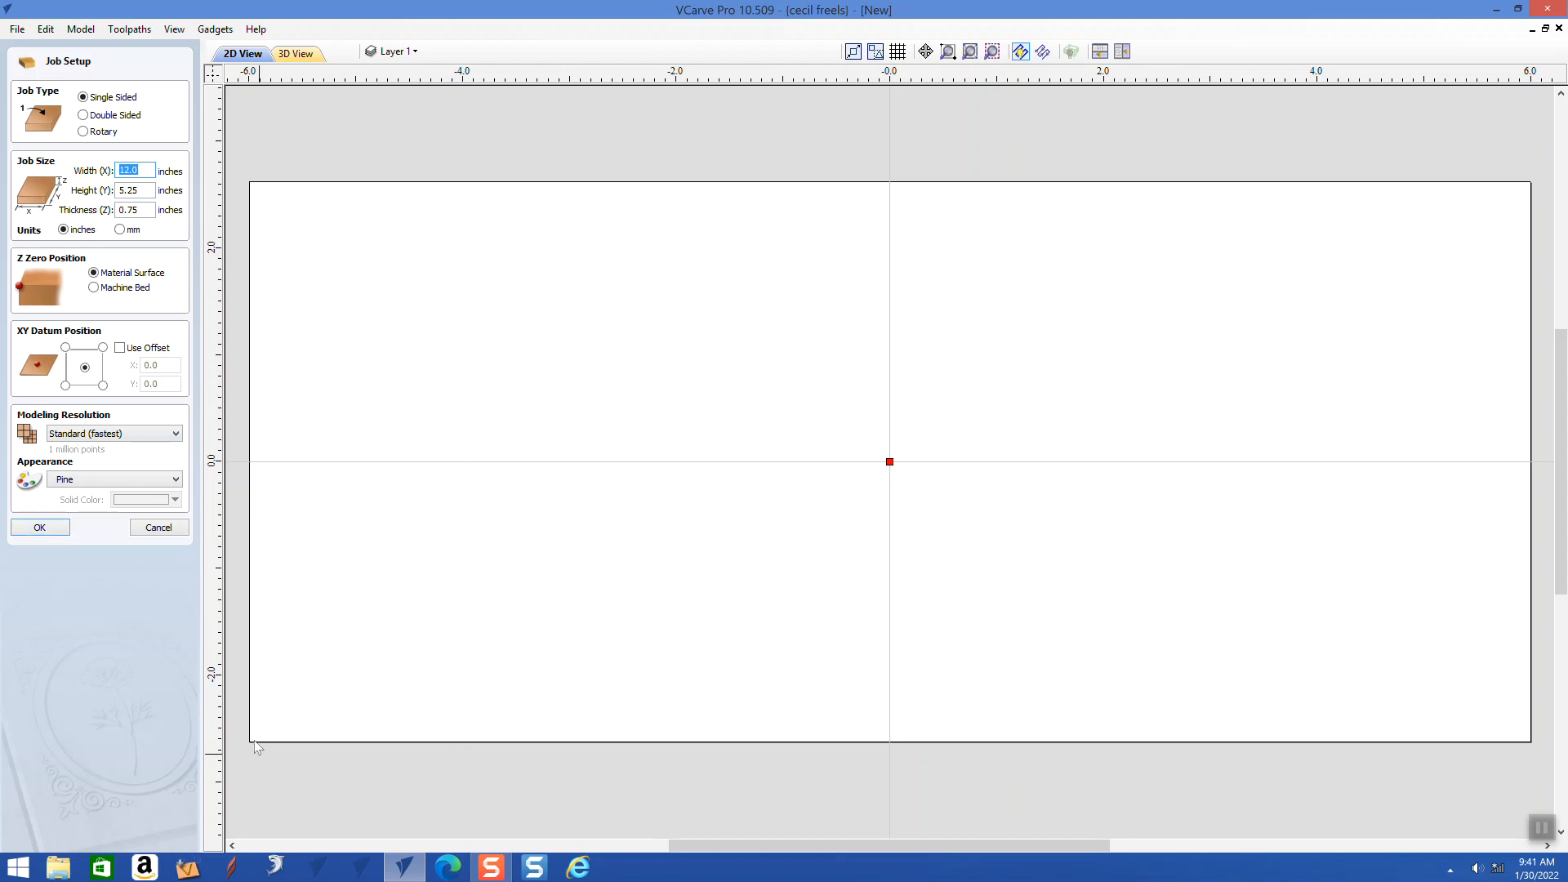
# - Accept the single-sided job setup of 12.0 × 5.25 × 0.75 inches with a centred XY datum and material-surface Z zero
pyautogui.click(39, 528)
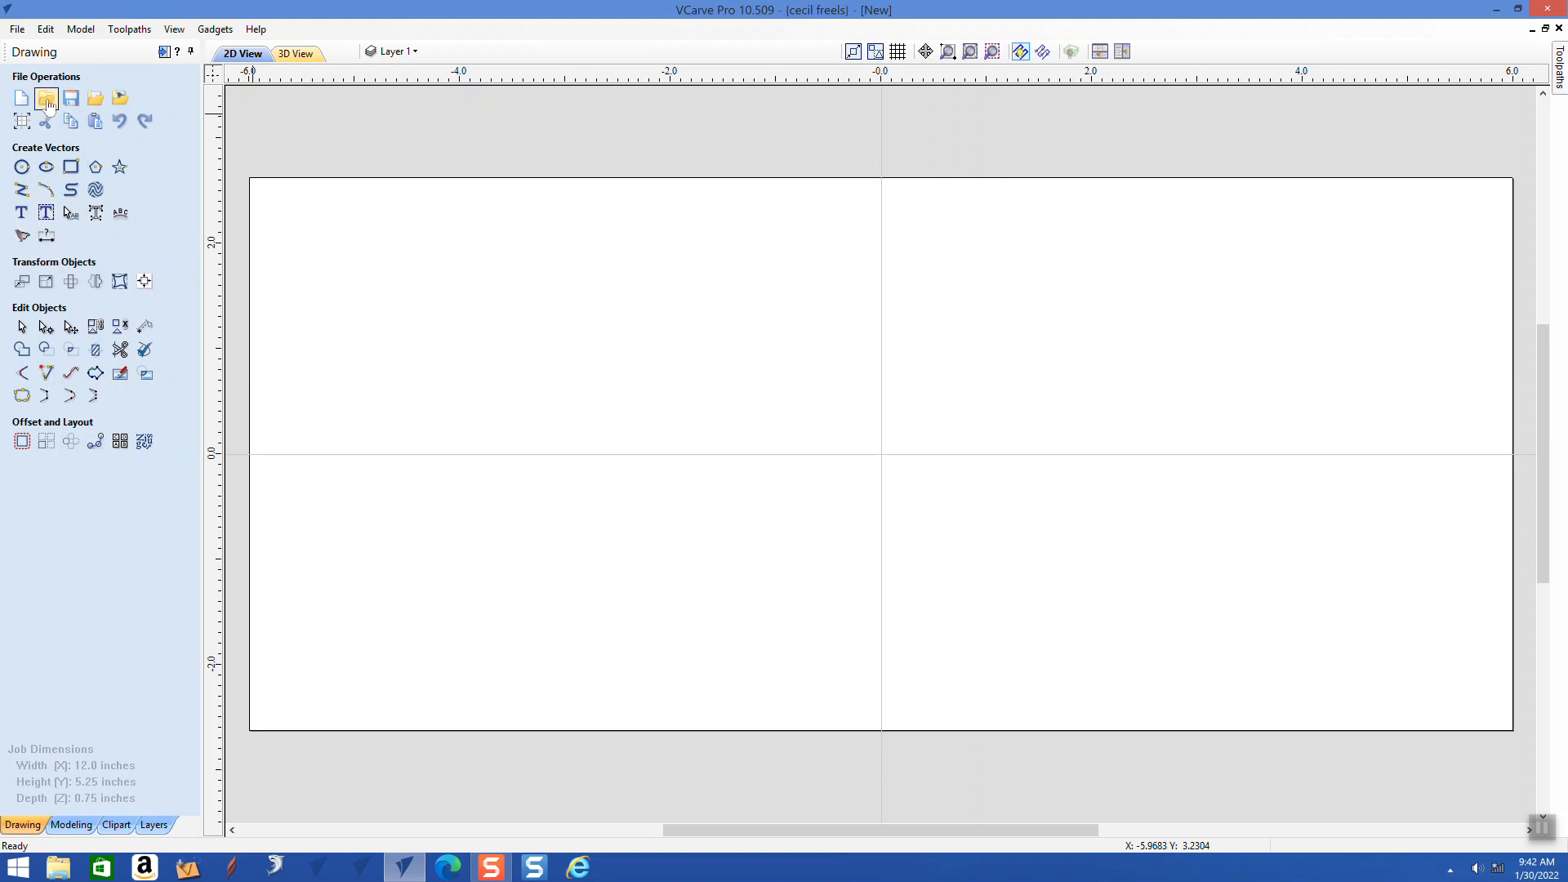
# - Import the vcredist bitmap from the OS (C:) drive and undo the import
pyautogui.click(120, 99)
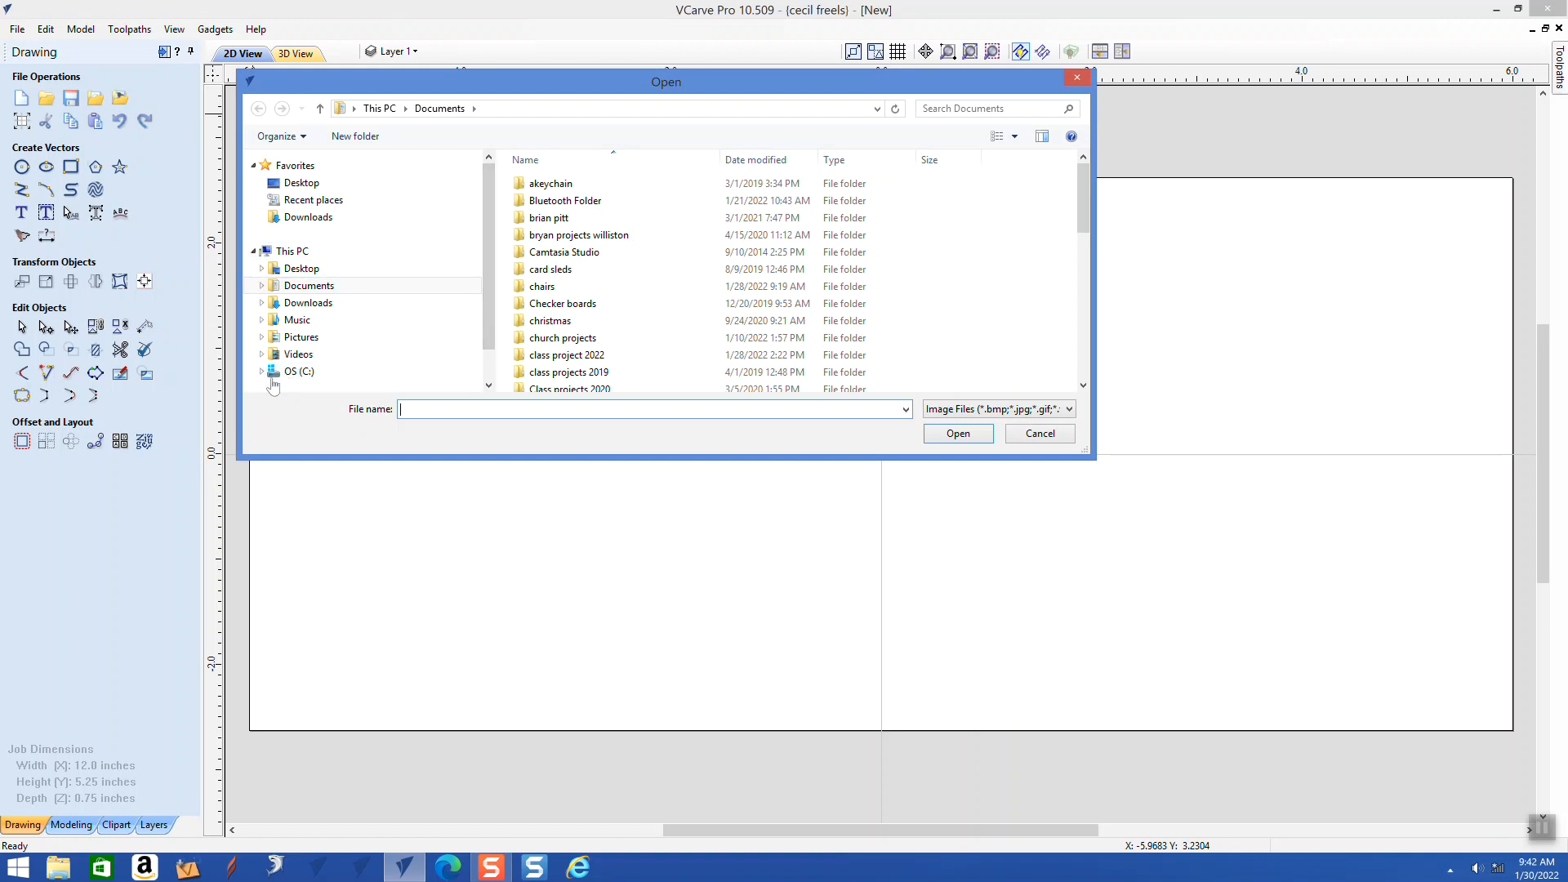
pyautogui.click(384, 373)
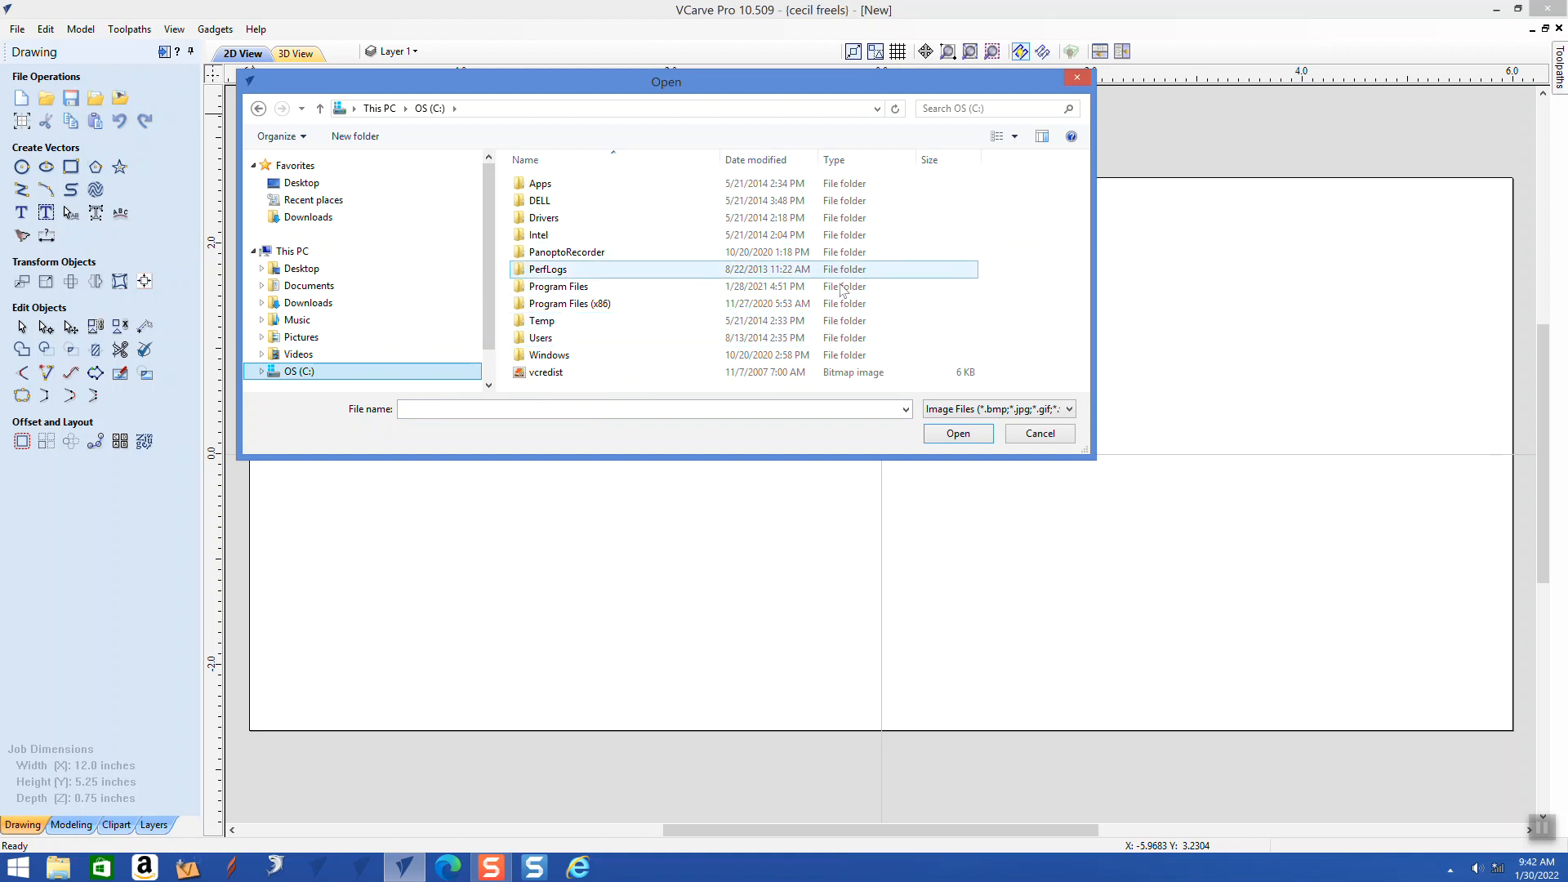
pyautogui.scroll(-1, 816, 303)
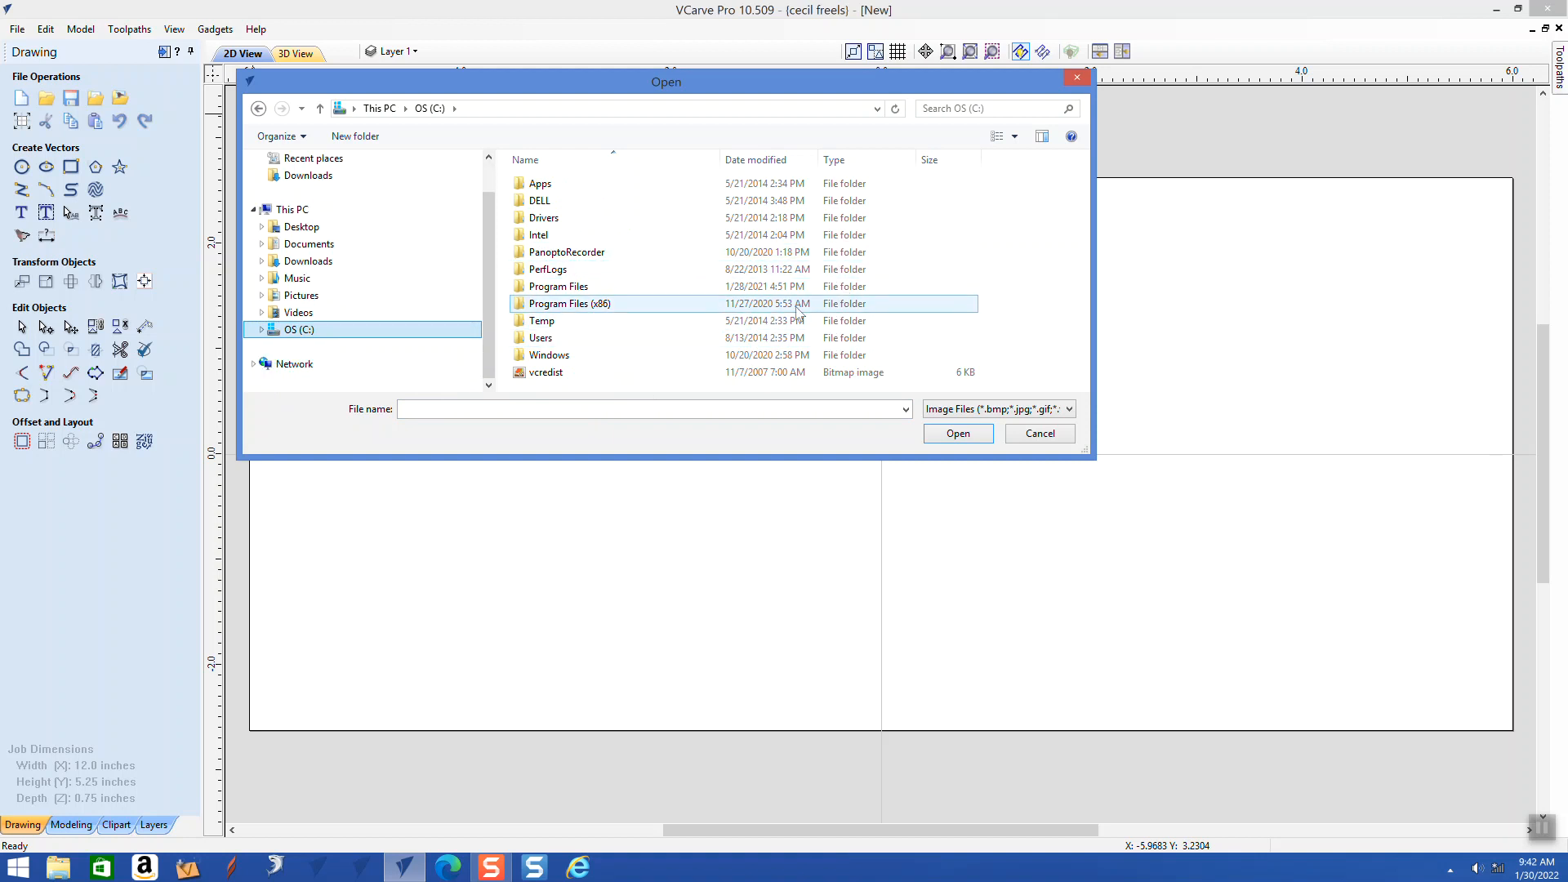
pyautogui.click(584, 374)
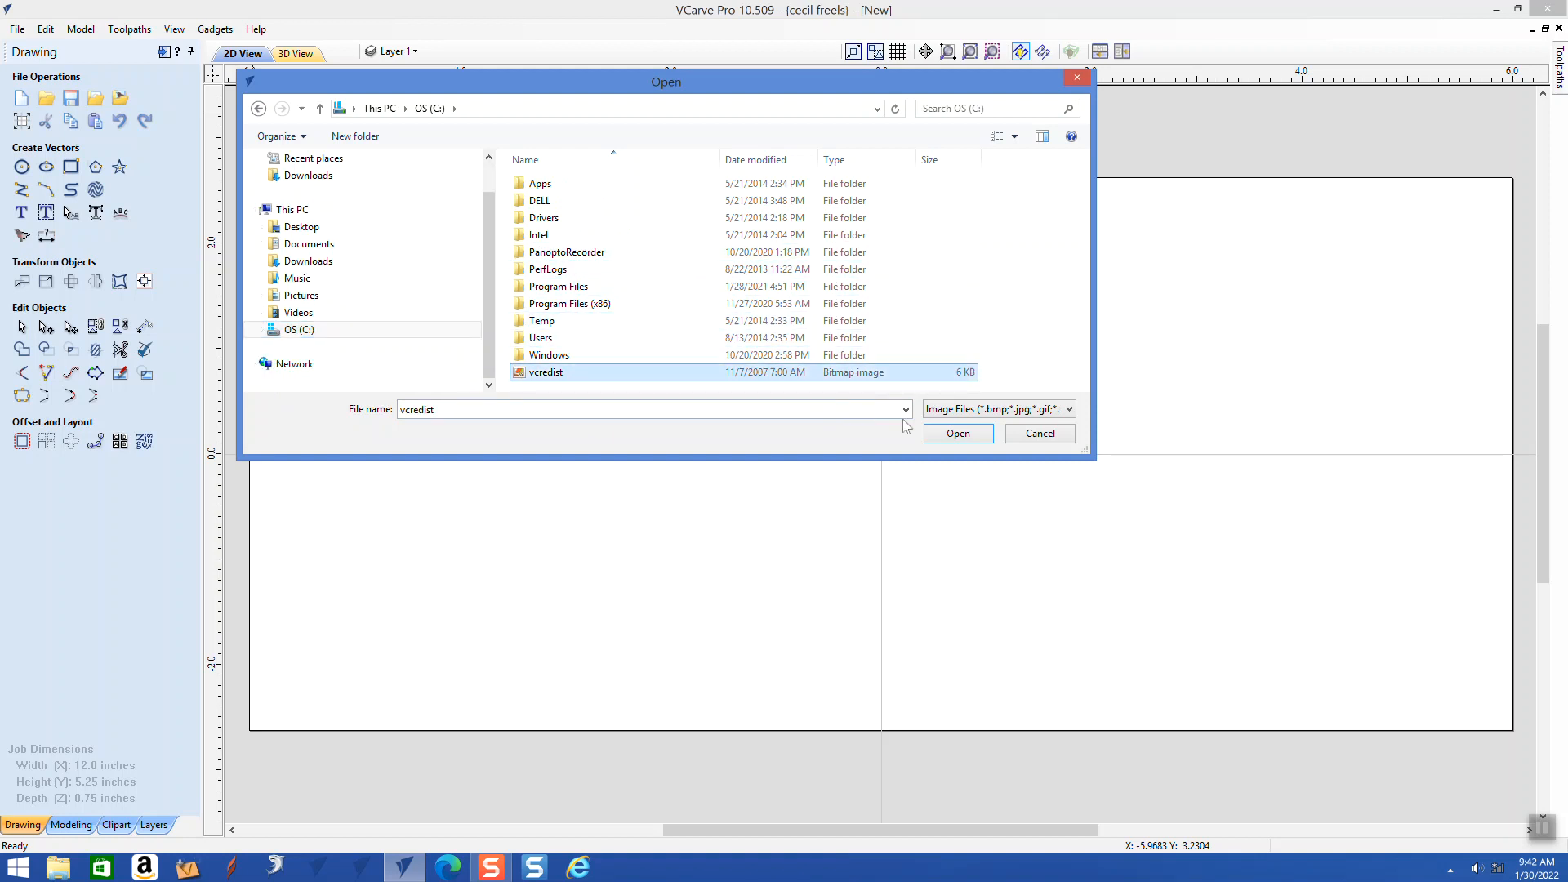
pyautogui.click(951, 434)
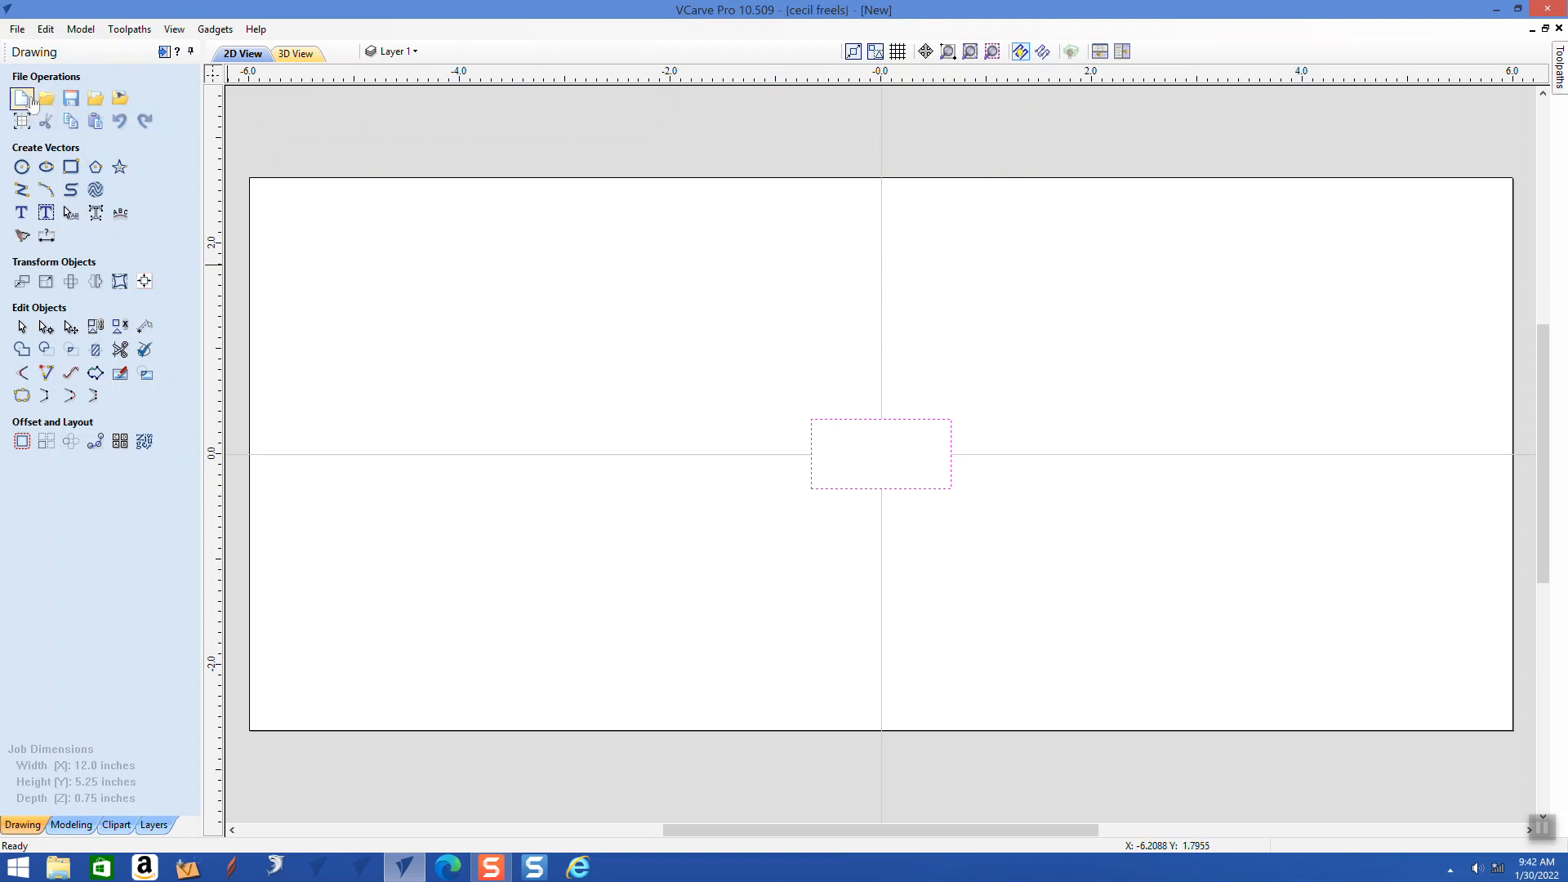
pyautogui.click(45, 28)
pyautogui.click(63, 49)
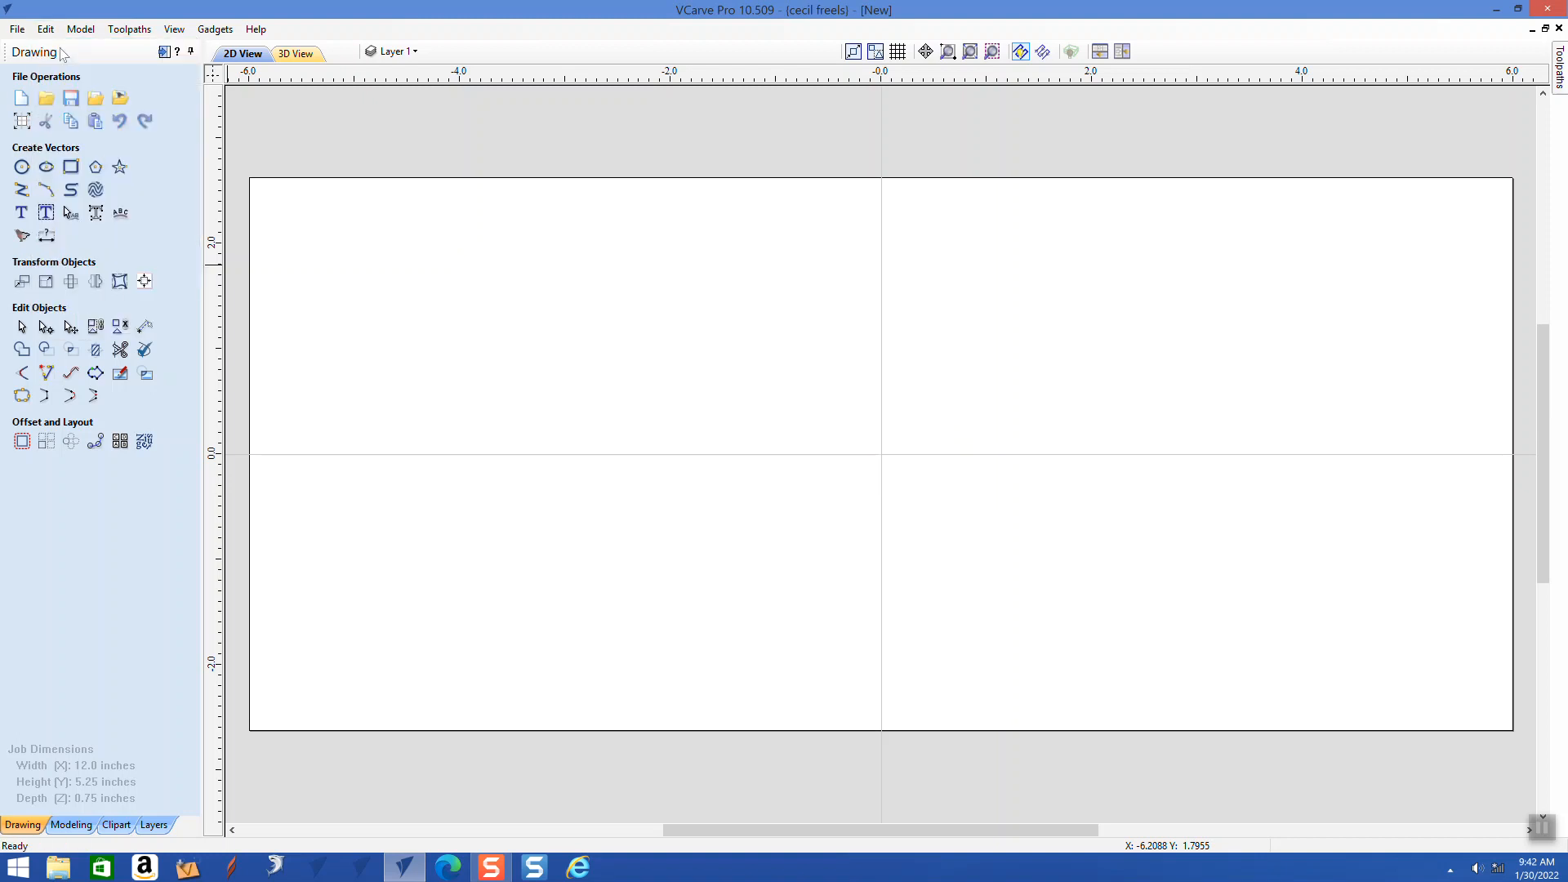
pyautogui.click(120, 97)
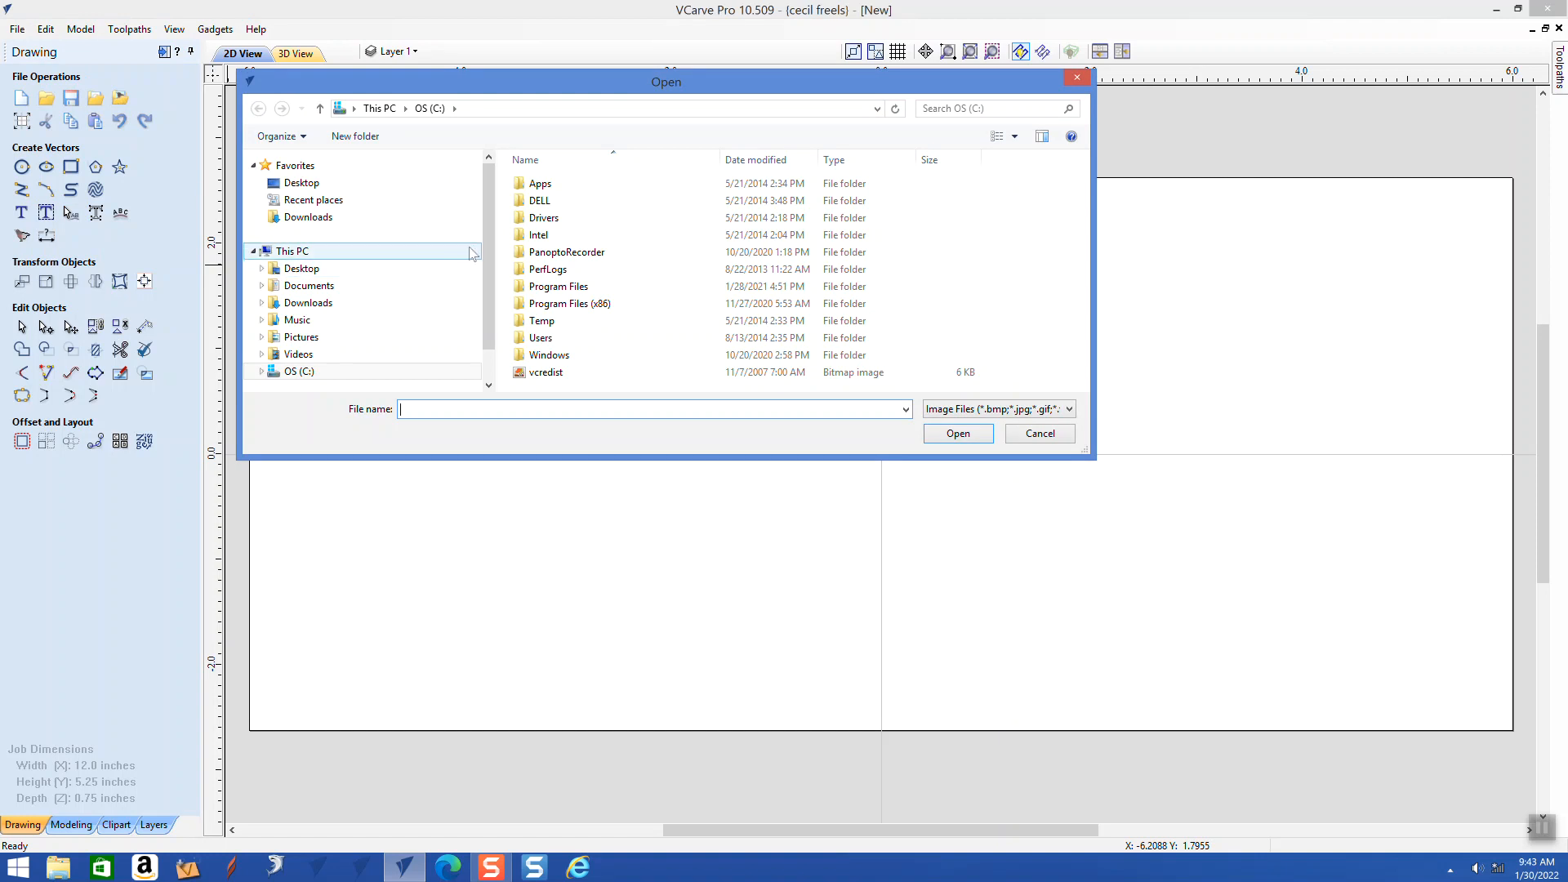
pyautogui.moveTo(487, 248); pyautogui.dragTo(486, 279)
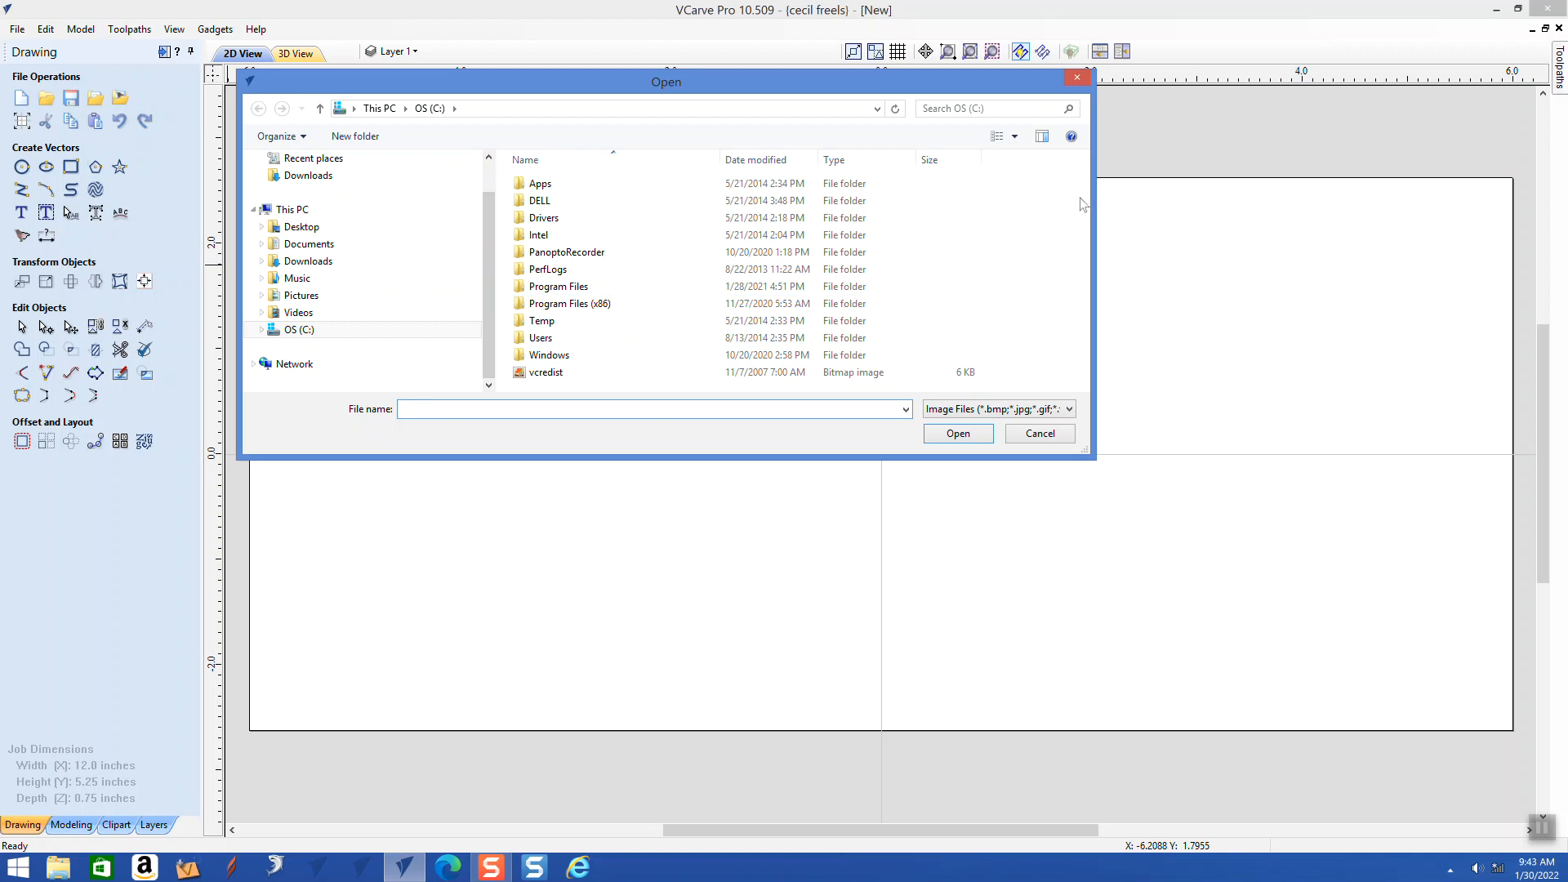
pyautogui.click(1076, 78)
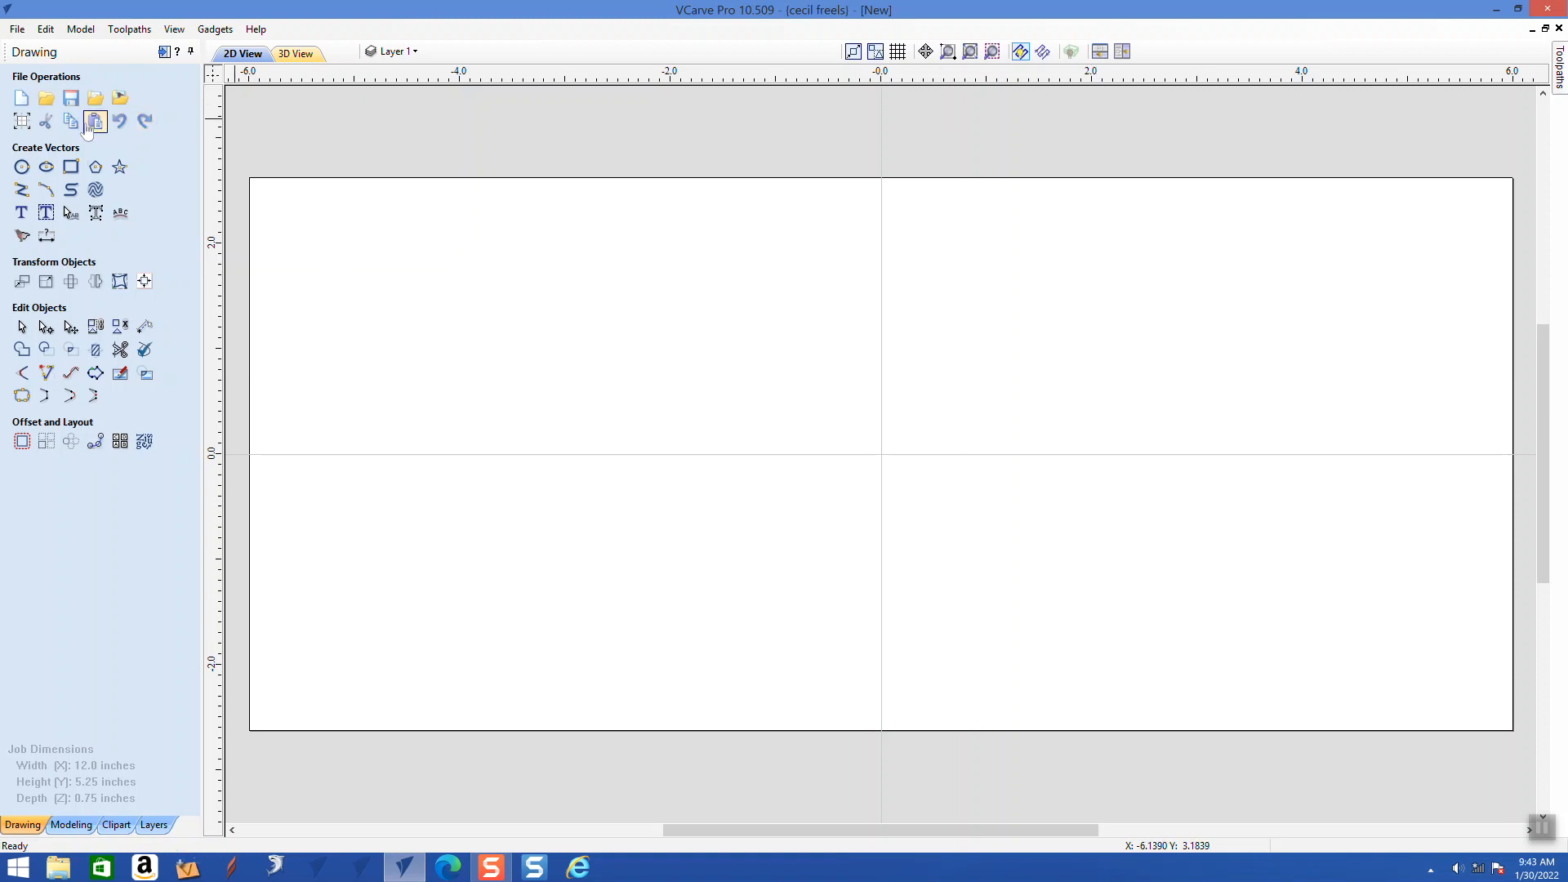
# - Import the PNG image "Screen Shot 2022-01-22 at 10.28.58 AM" from the Cruzer (F:) drive
pyautogui.click(120, 100)
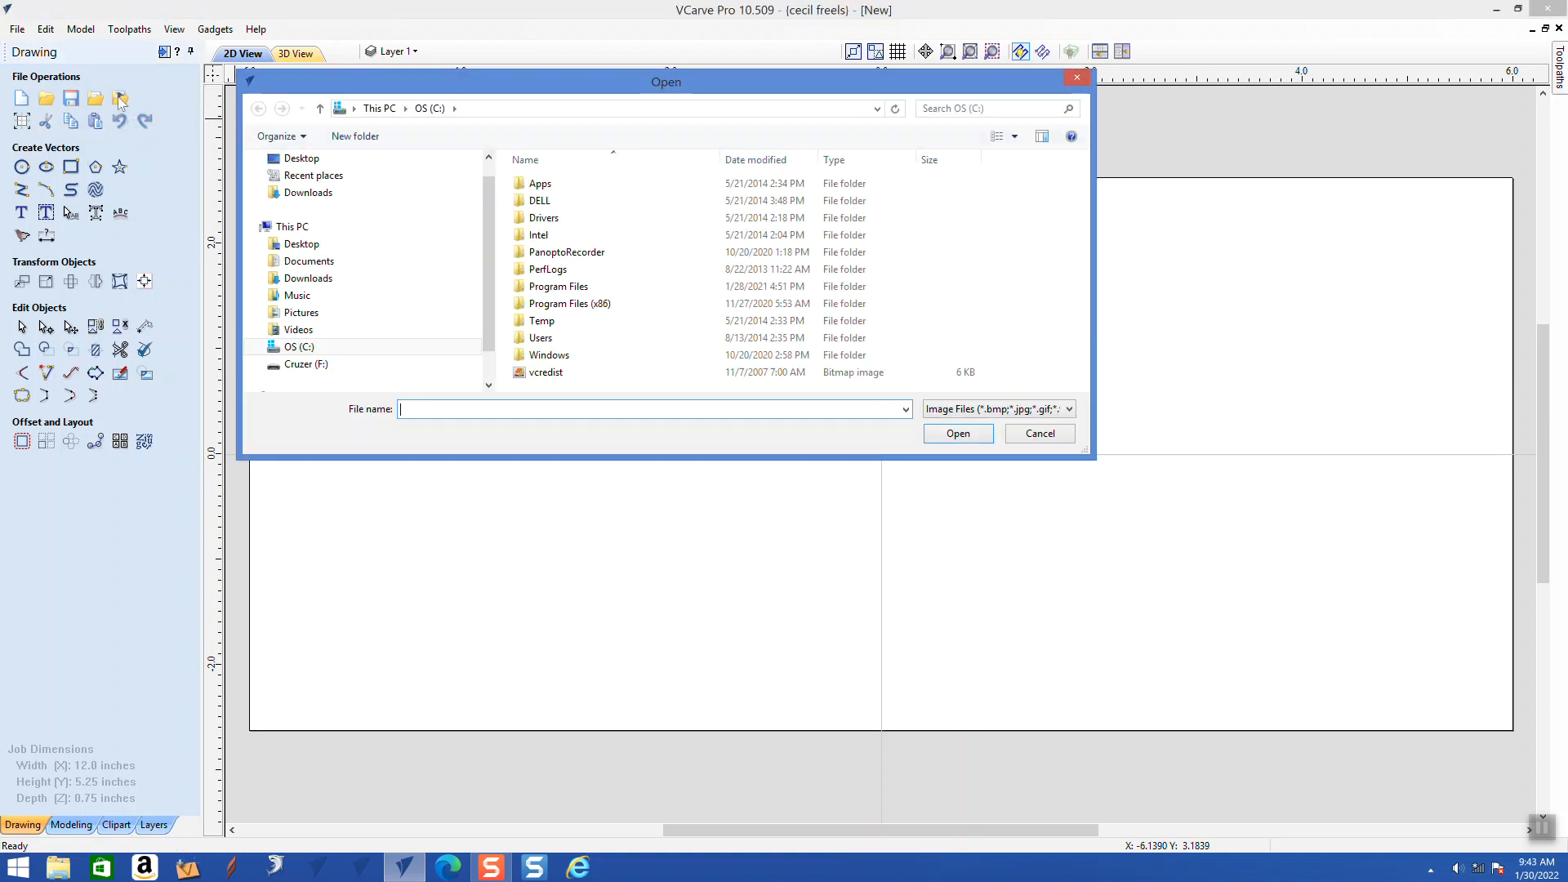
pyautogui.click(322, 366)
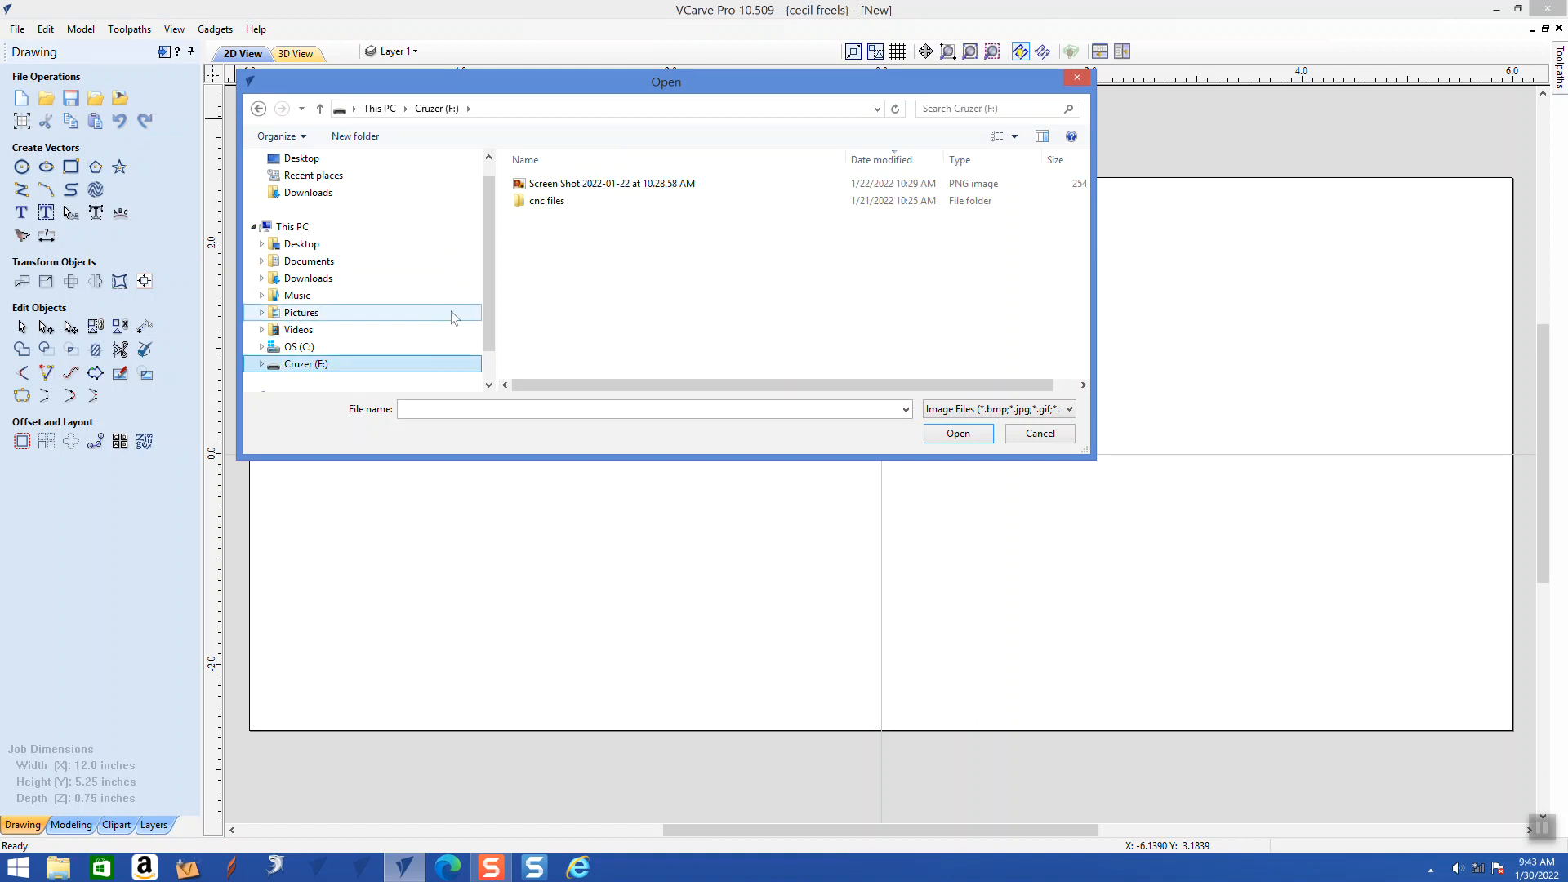
pyautogui.doubleClick(577, 183)
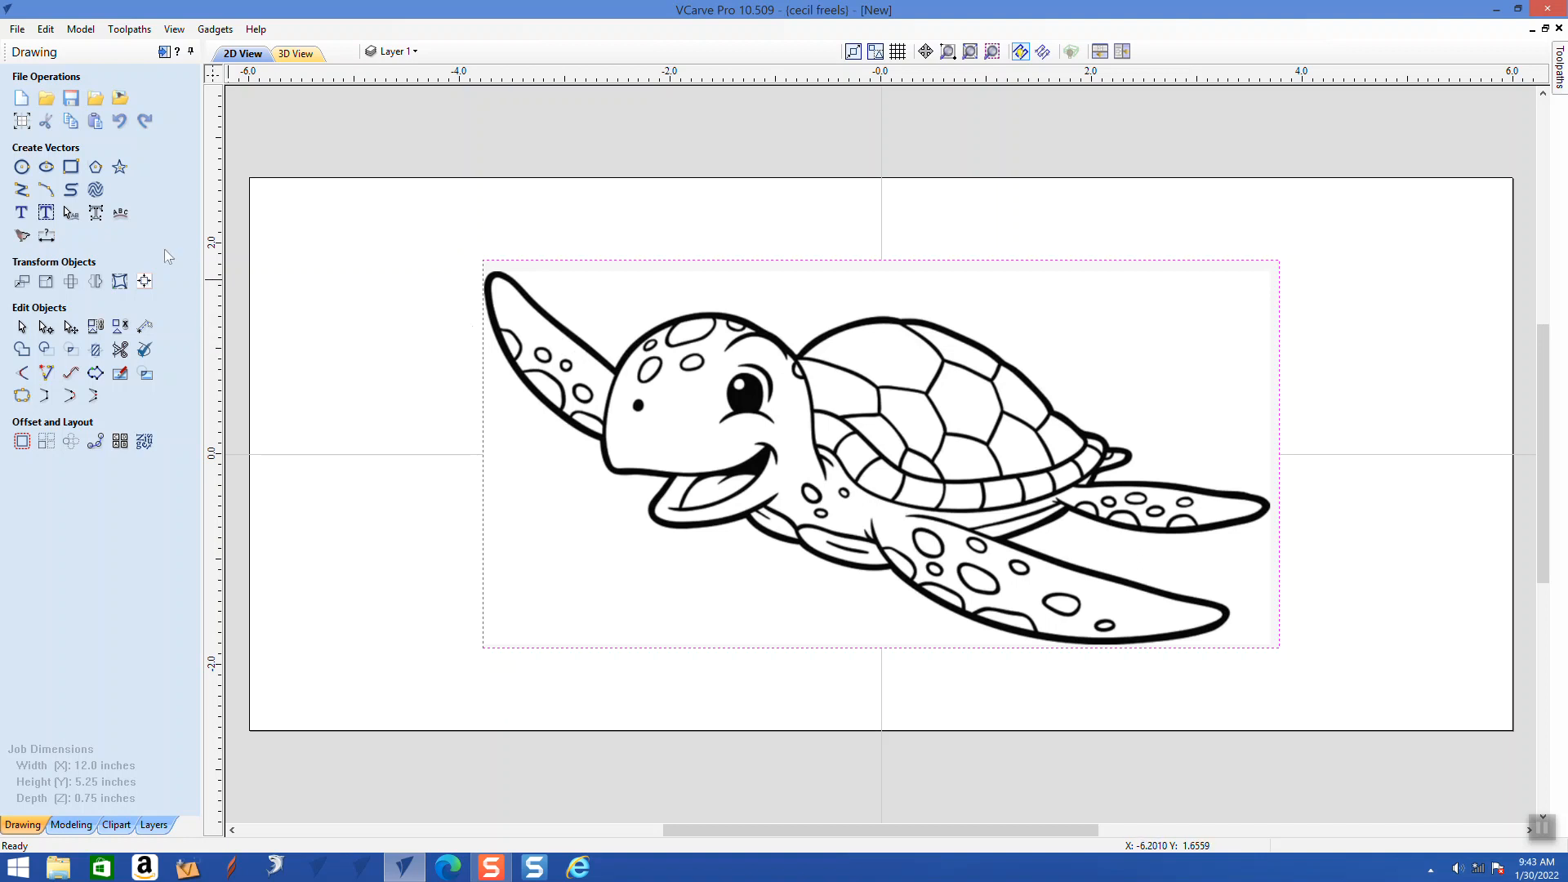
# - Trace the turtle bitmap in Black / White mode with a threshold of 0.30 and apply the resulting vectors
pyautogui.click(15, 238)
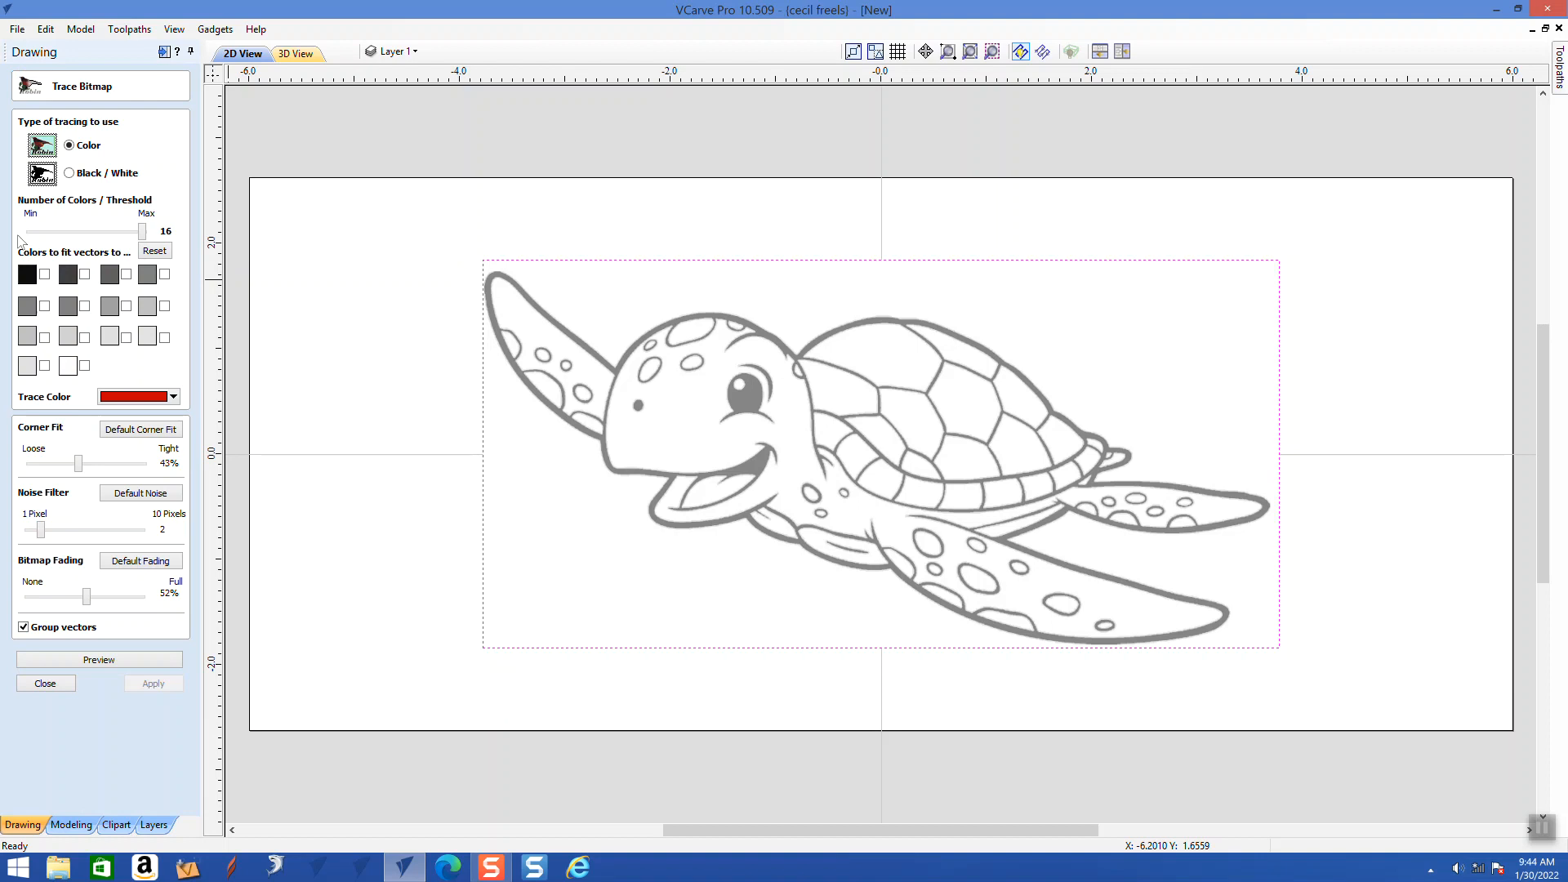
pyautogui.click(70, 176)
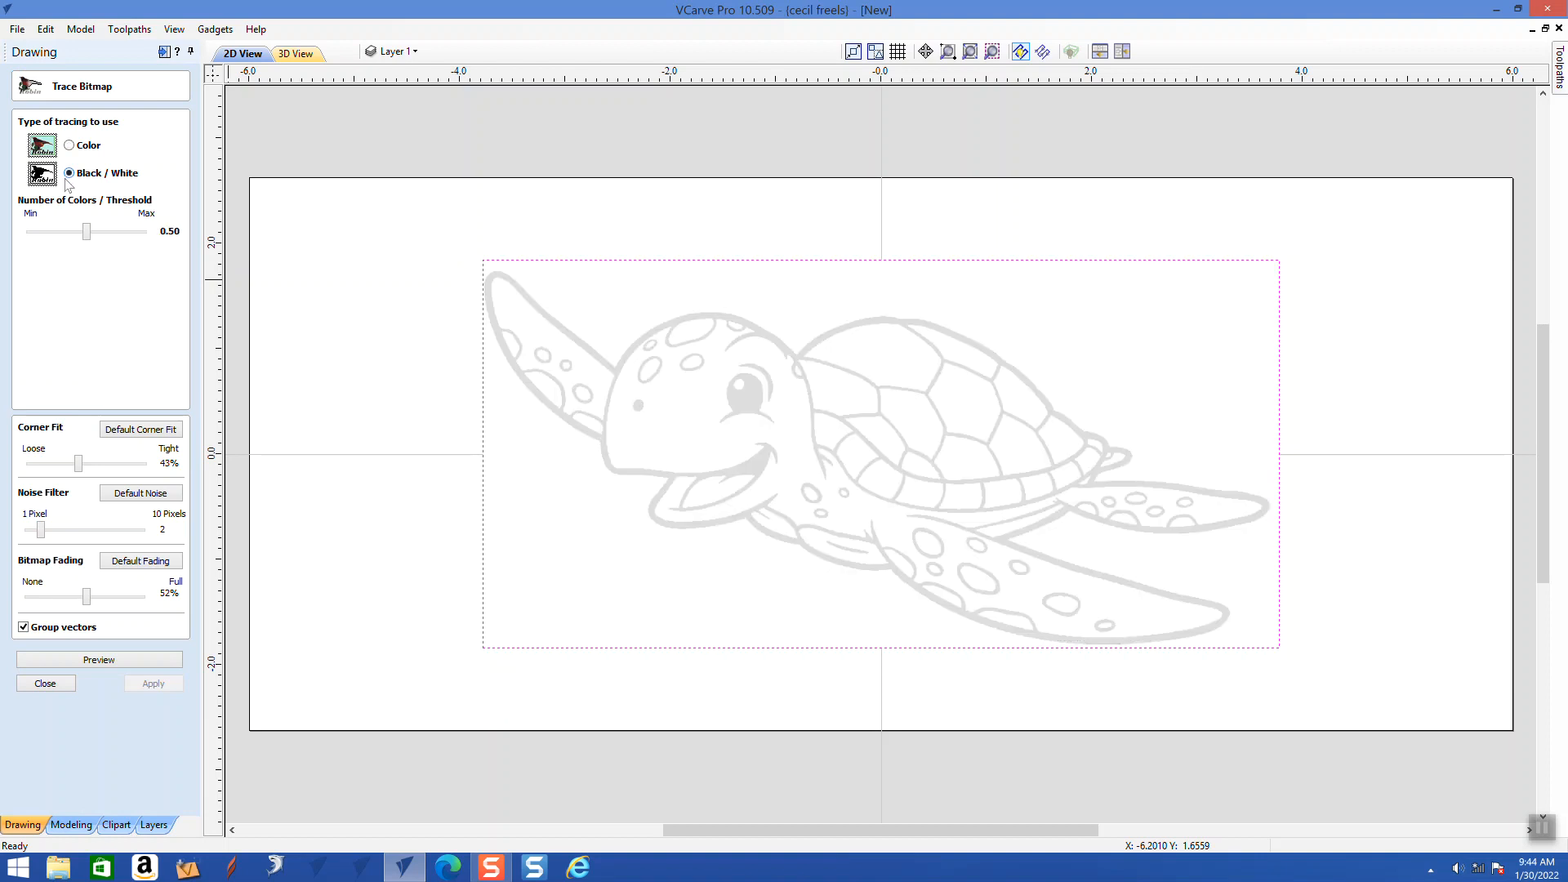
pyautogui.moveTo(86, 232)
pyautogui.mouseDown()
pyautogui.moveTo(30, 236)
pyautogui.moveTo(65, 237)
pyautogui.mouseUp()
pyautogui.click(116, 655)
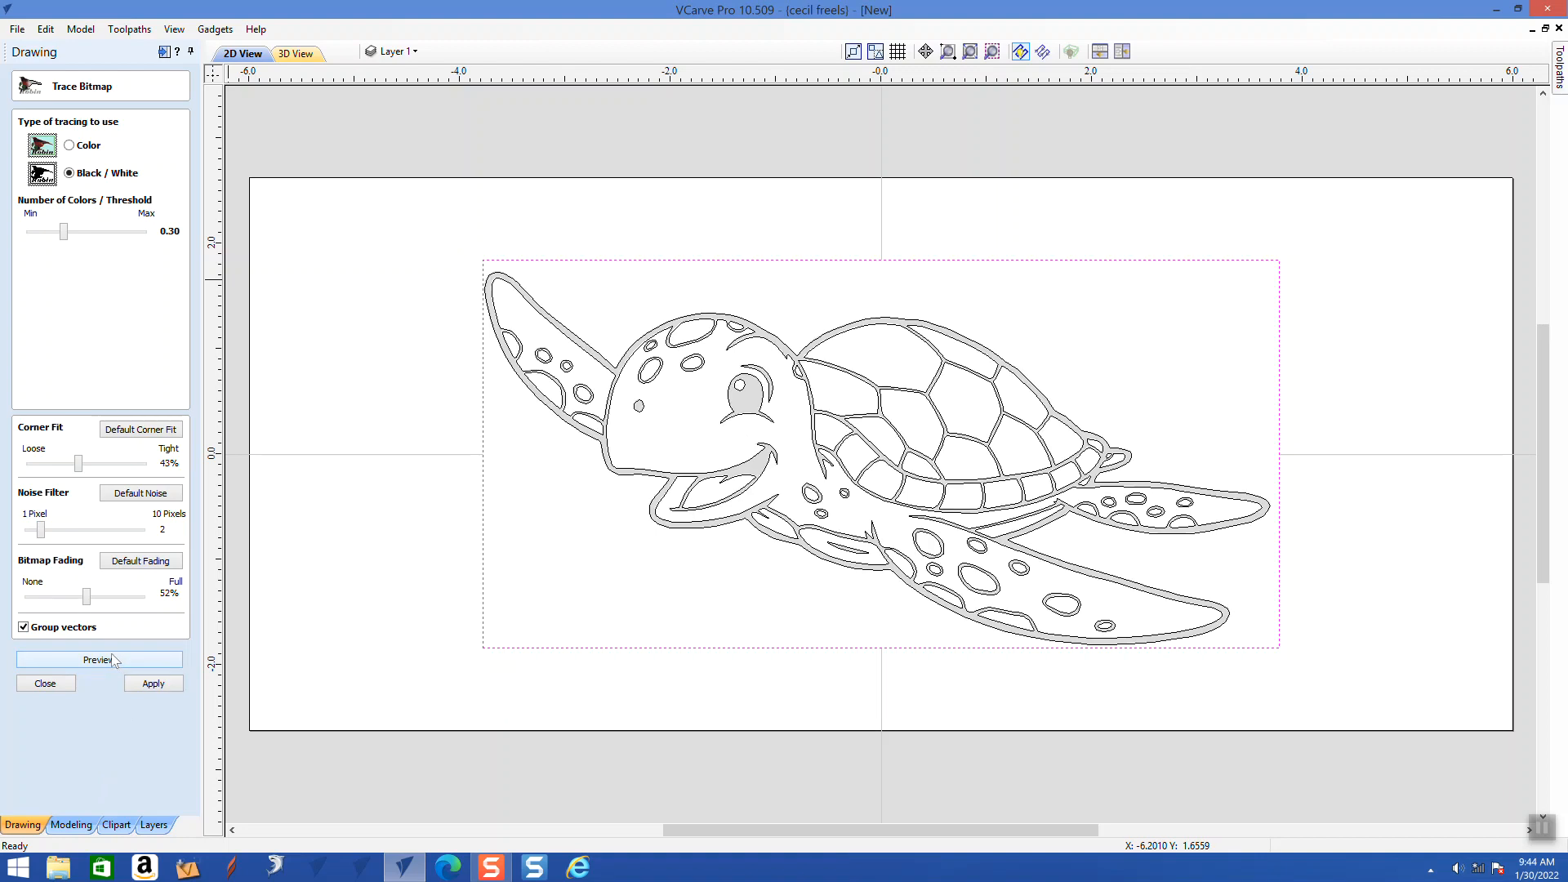
pyautogui.click(144, 685)
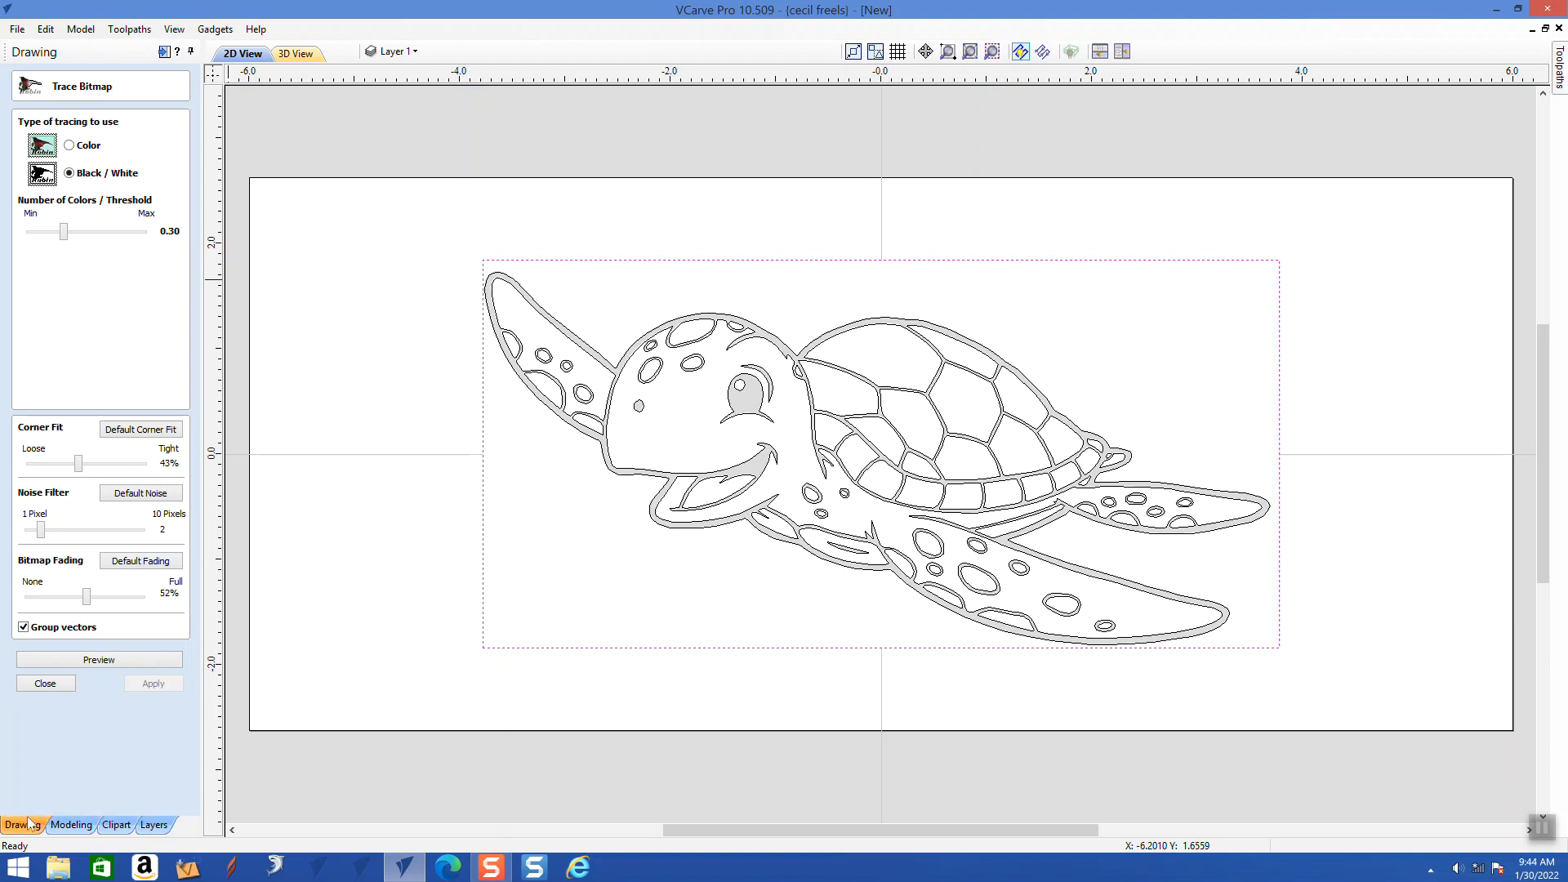
pyautogui.click(68, 688)
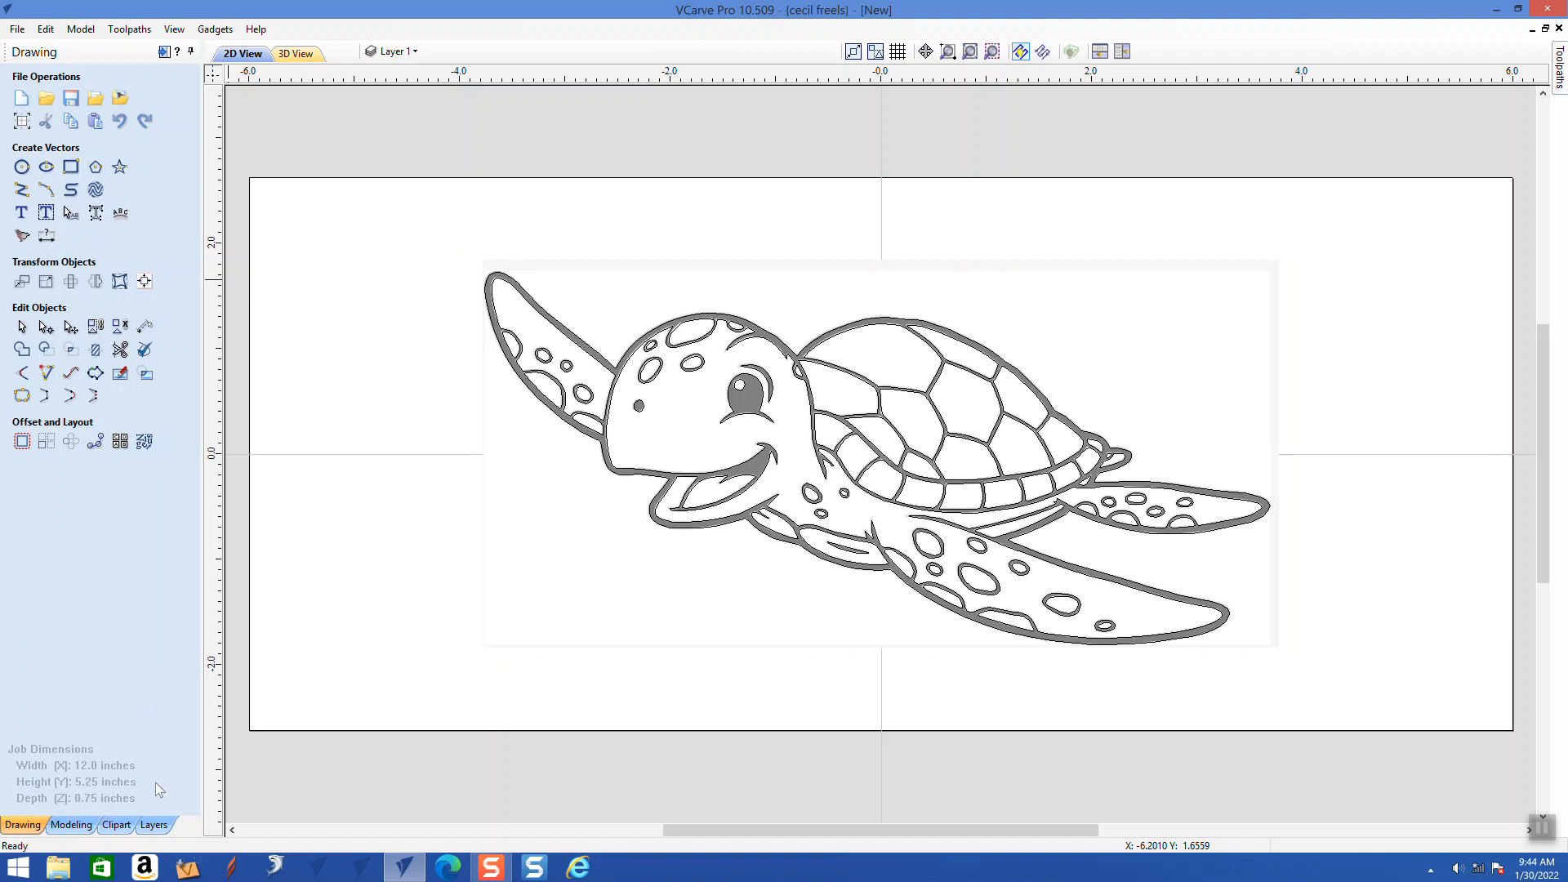
# - Hide the Bitmap Layer so that only the traced turtle vectors are displayed
pyautogui.click(154, 825)
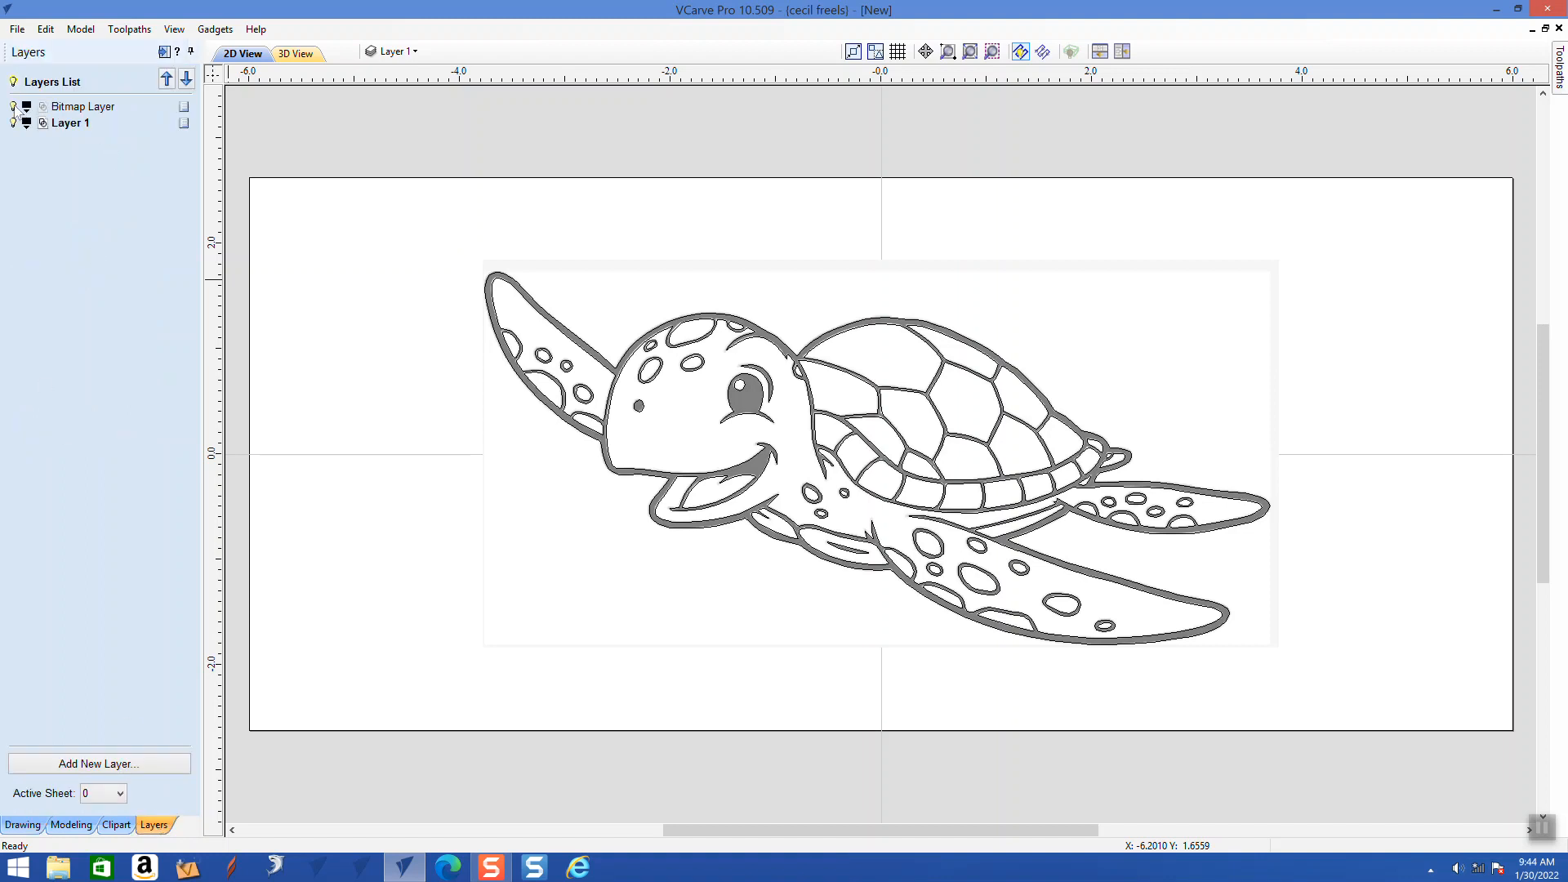
pyautogui.click(14, 107)
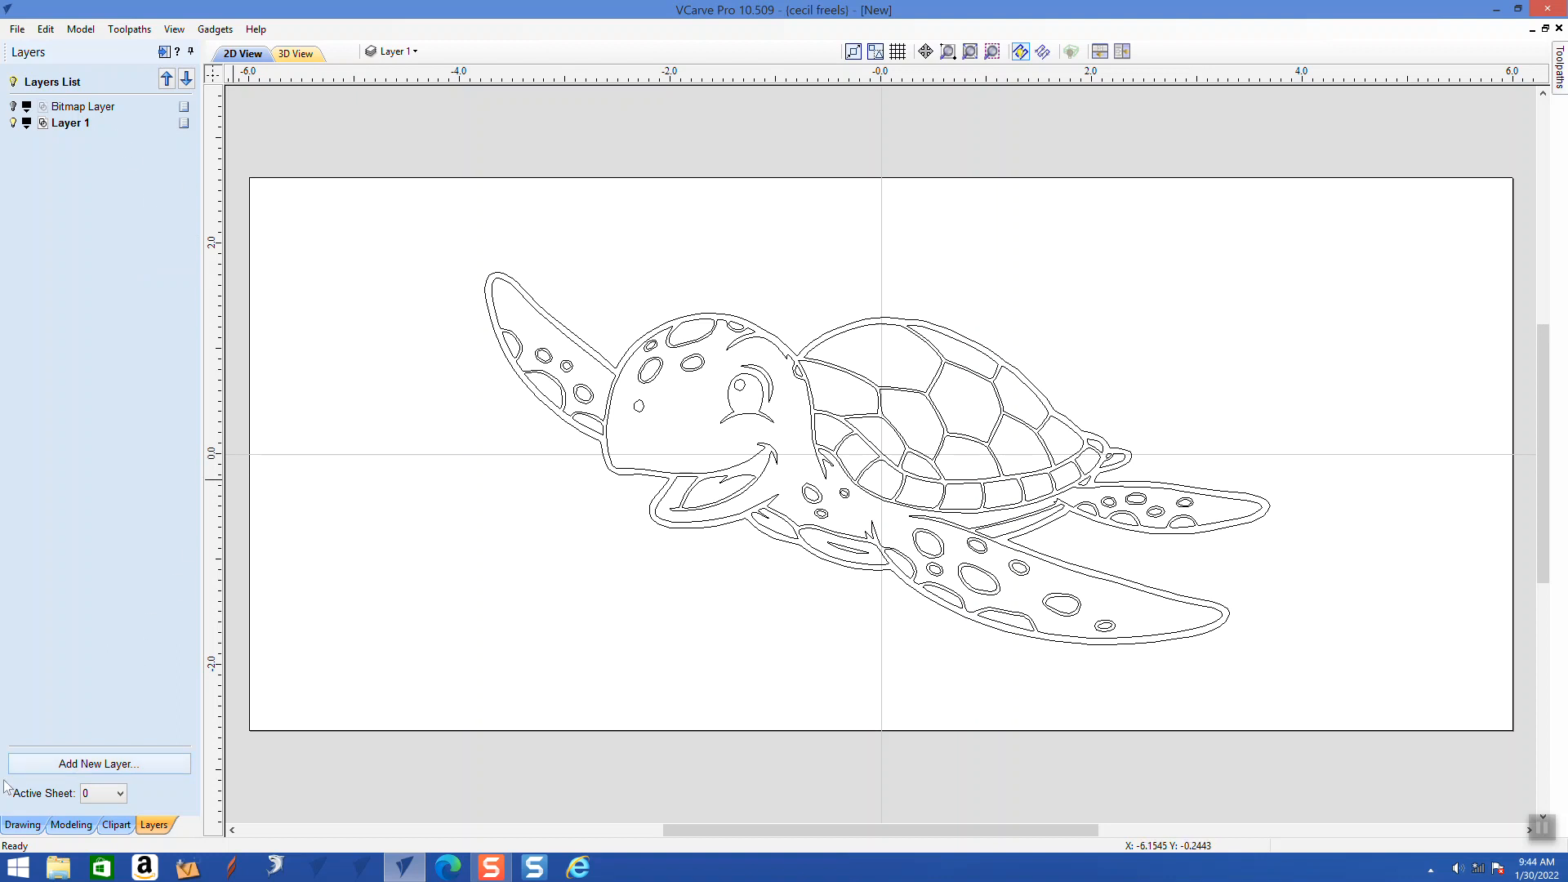
pyautogui.click(22, 825)
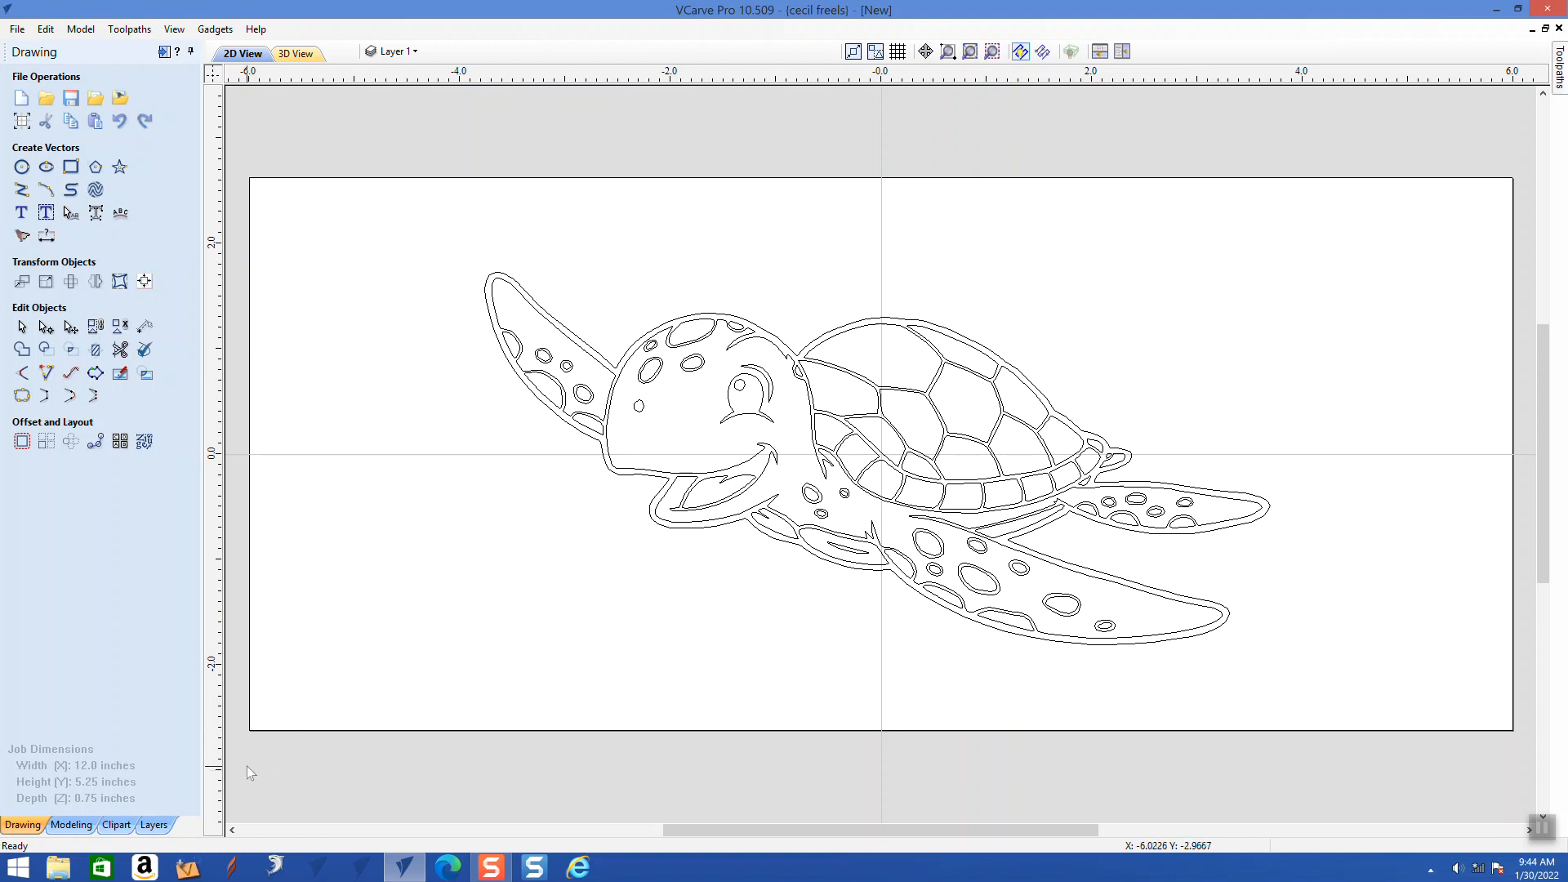
# - Show the Bitmap Layer to compare it with the traced vectors and hide it again
pyautogui.click(157, 827)
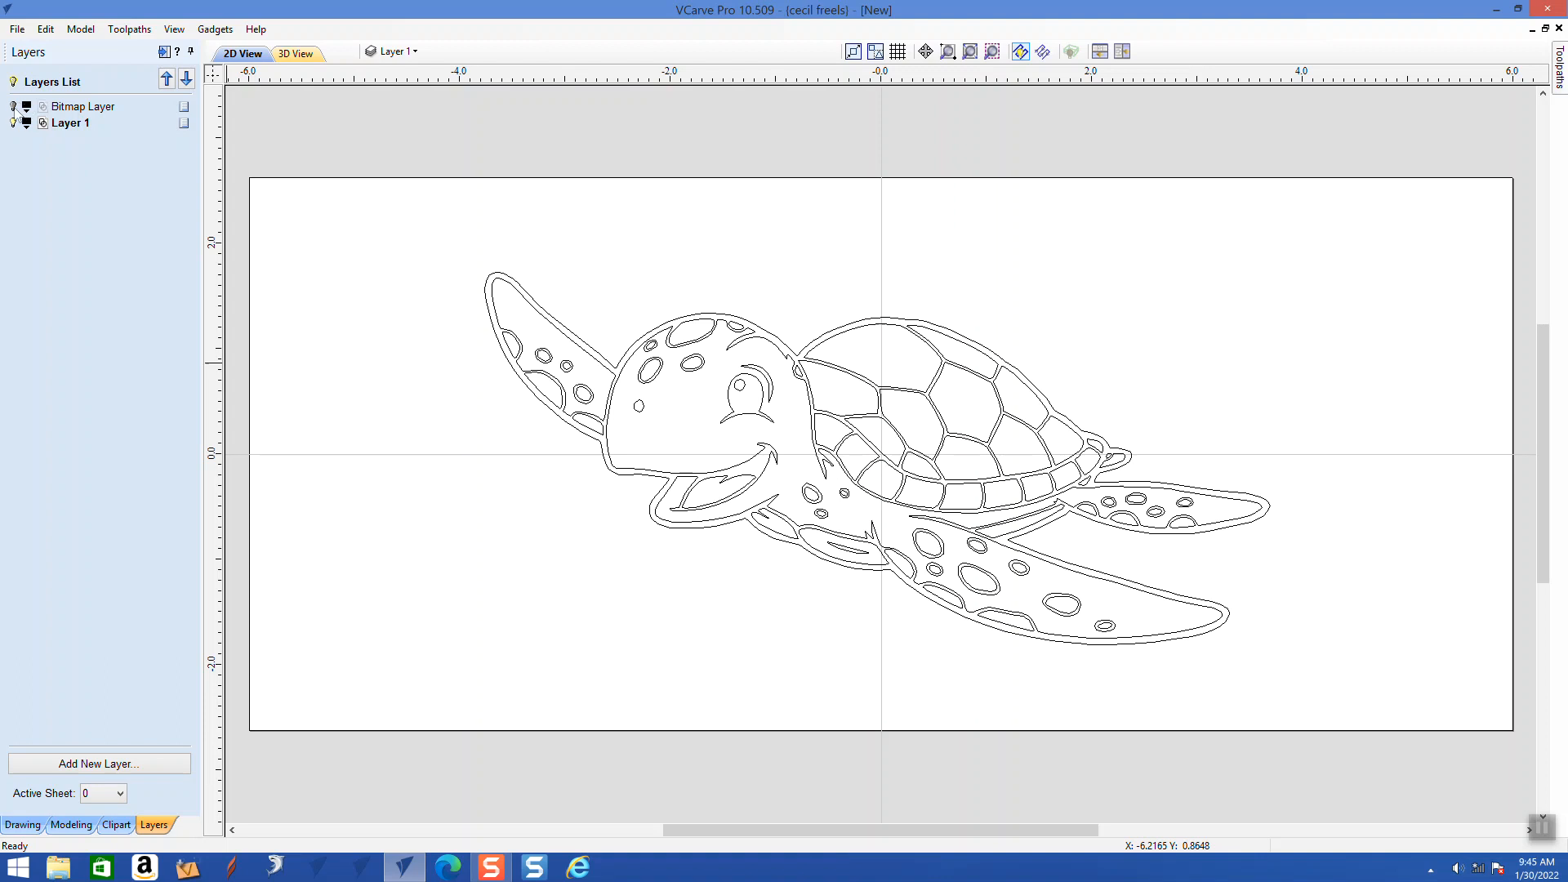
pyautogui.click(13, 106)
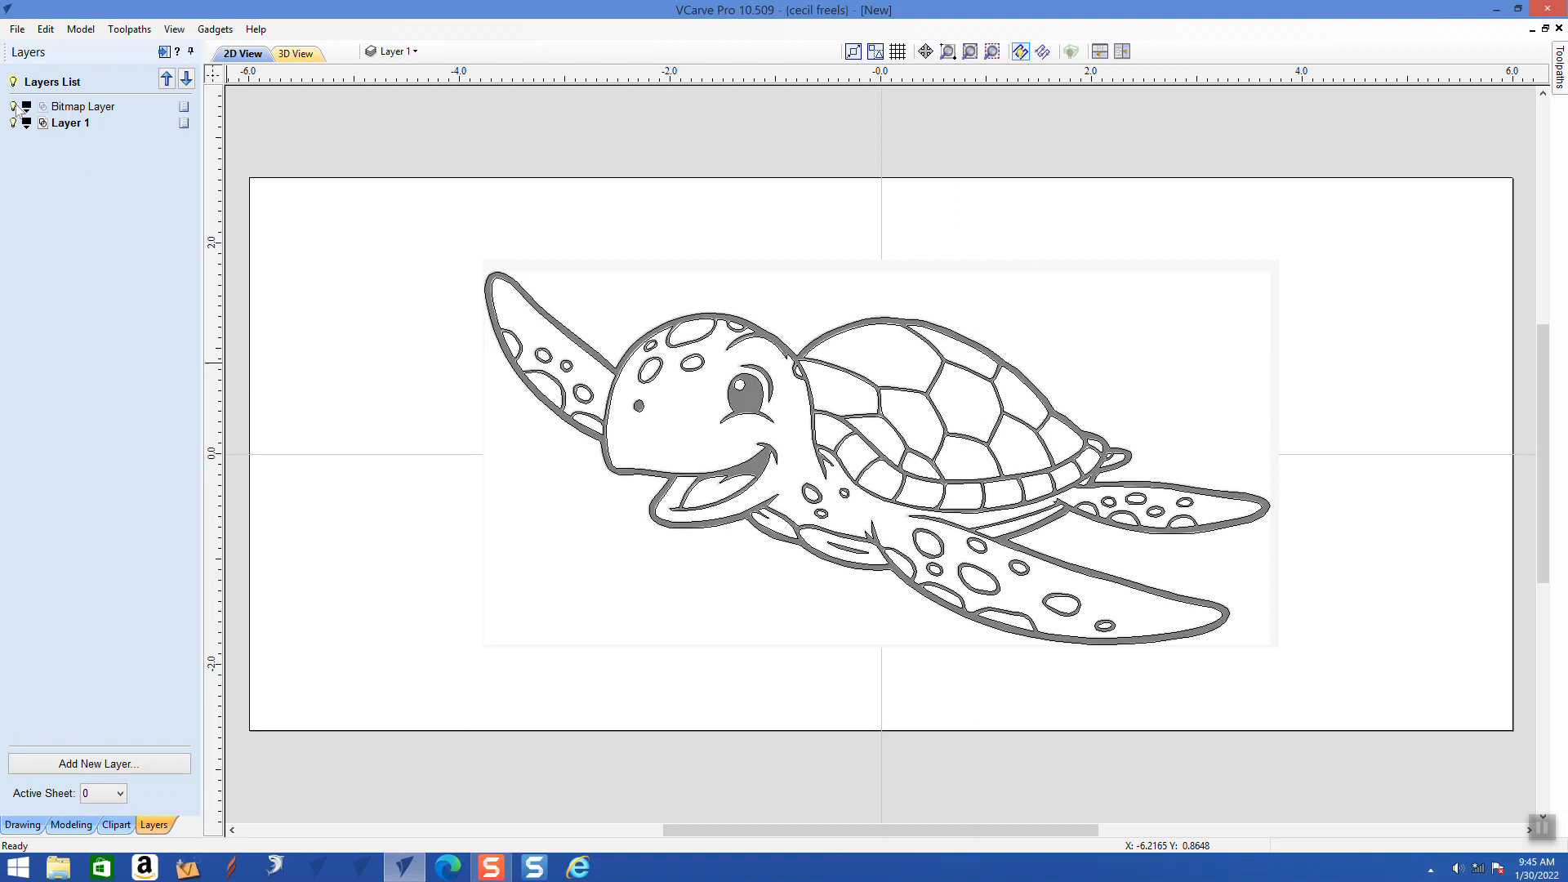
pyautogui.click(14, 107)
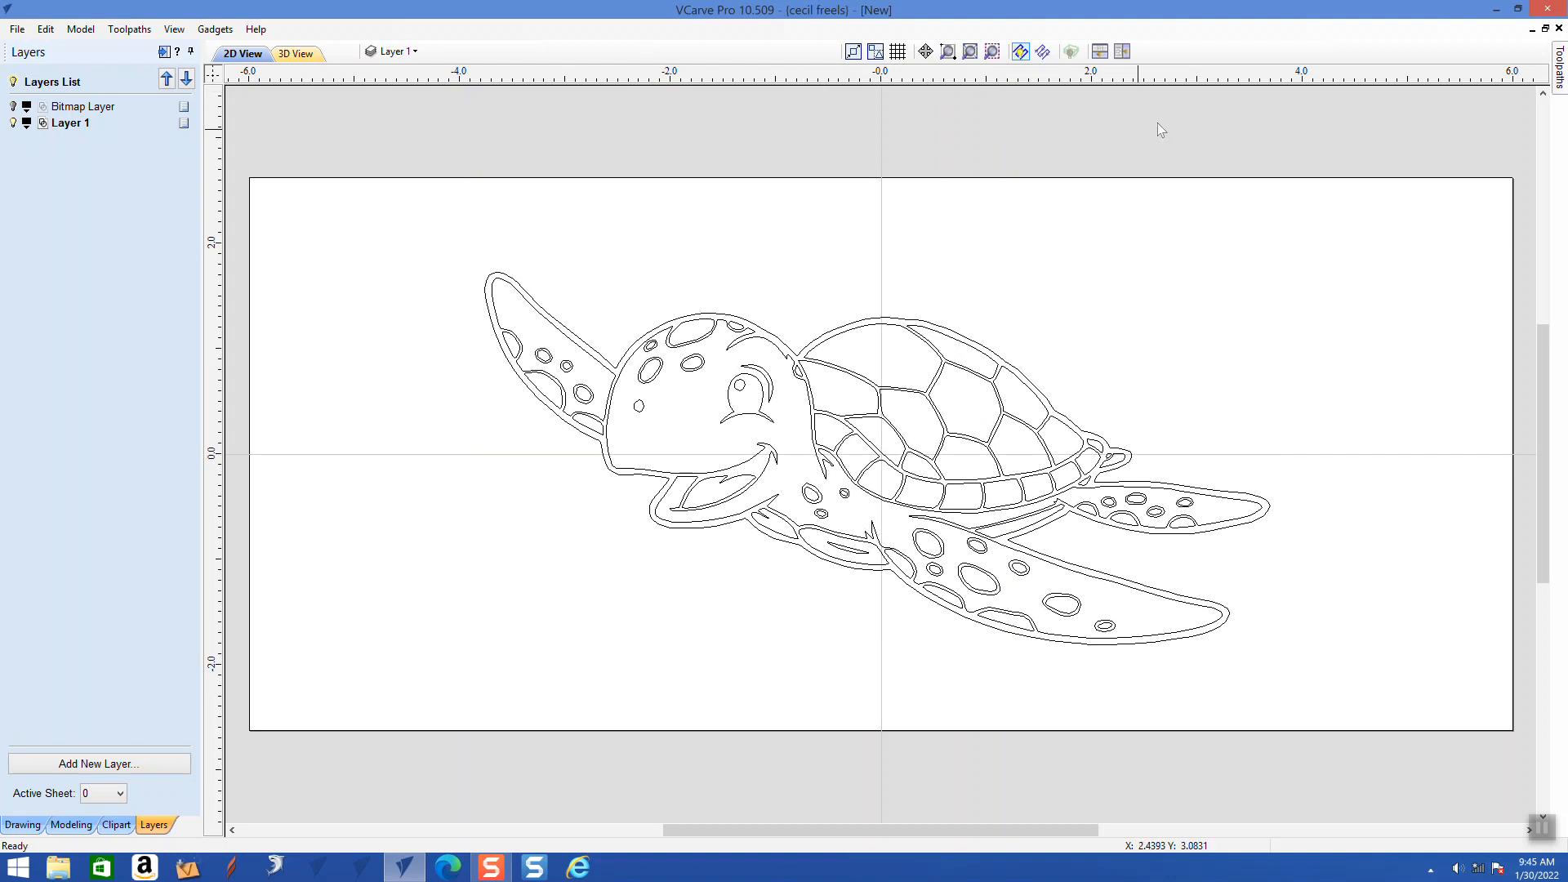
# - Calculate a V-Carve / Engraving toolpath named V-Carve 1 for all the turtle vectors, using the 90-degree 0.5" V-bit and start depth 0.0
pyautogui.moveTo(1558, 86)
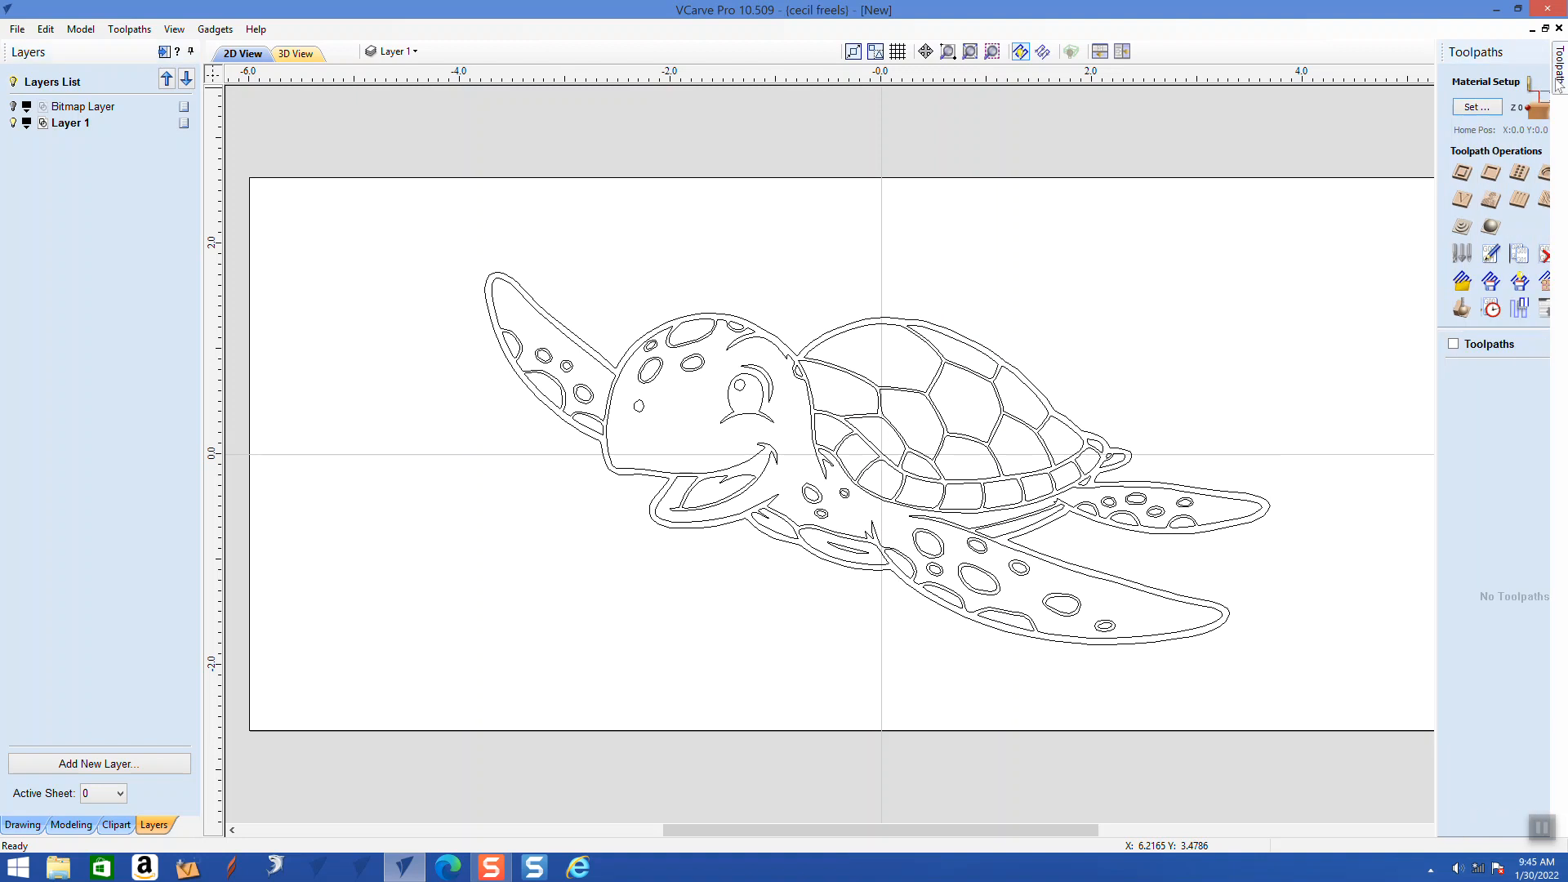
pyautogui.click(1540, 51)
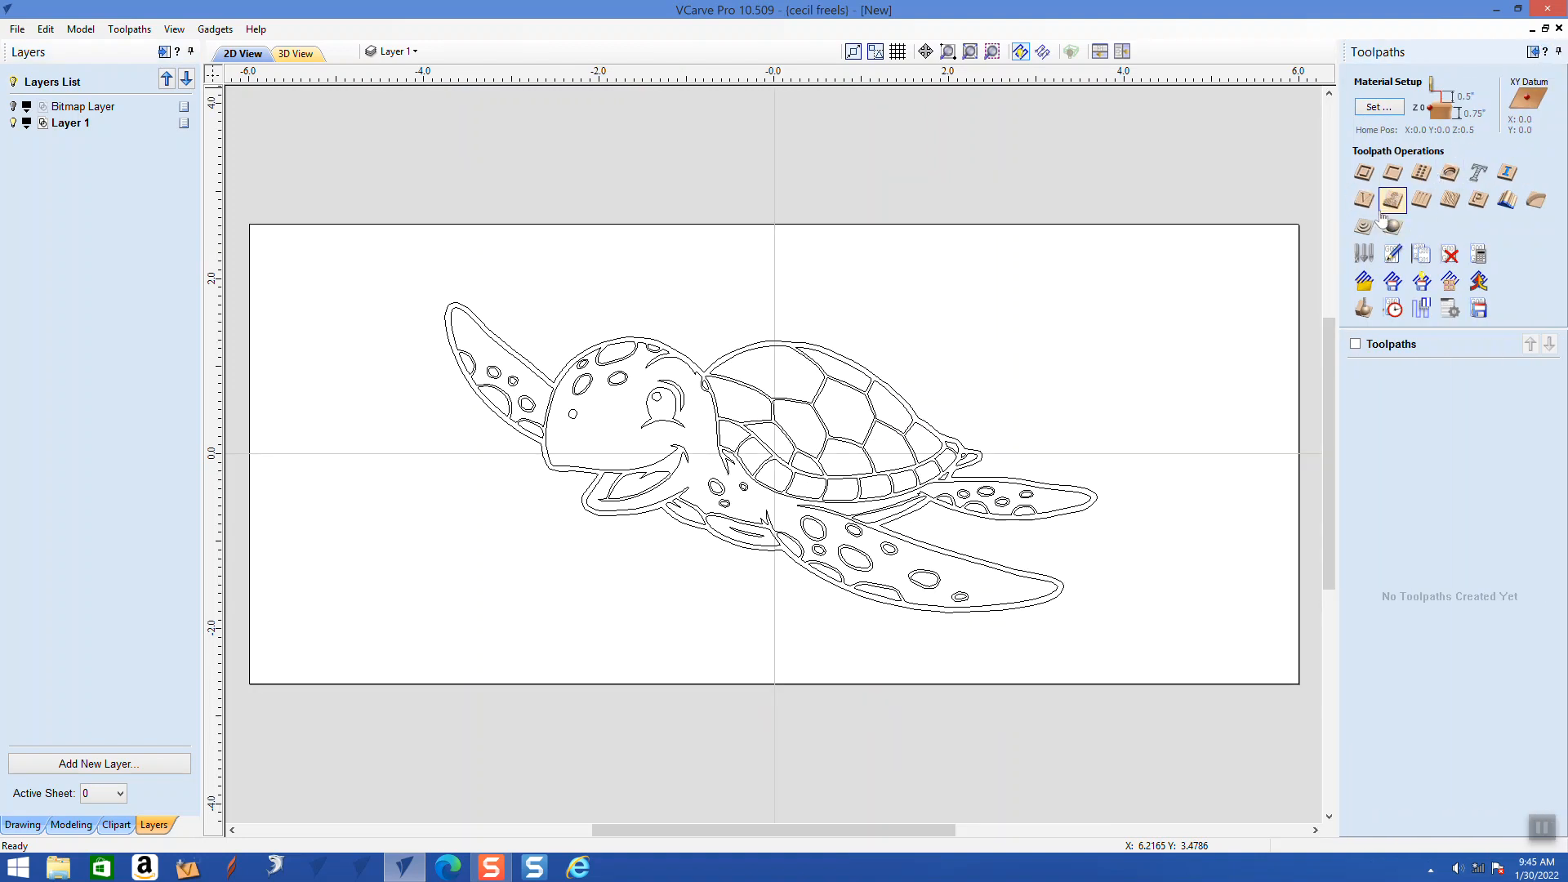
pyautogui.moveTo(1189, 288); pyautogui.dragTo(366, 640)
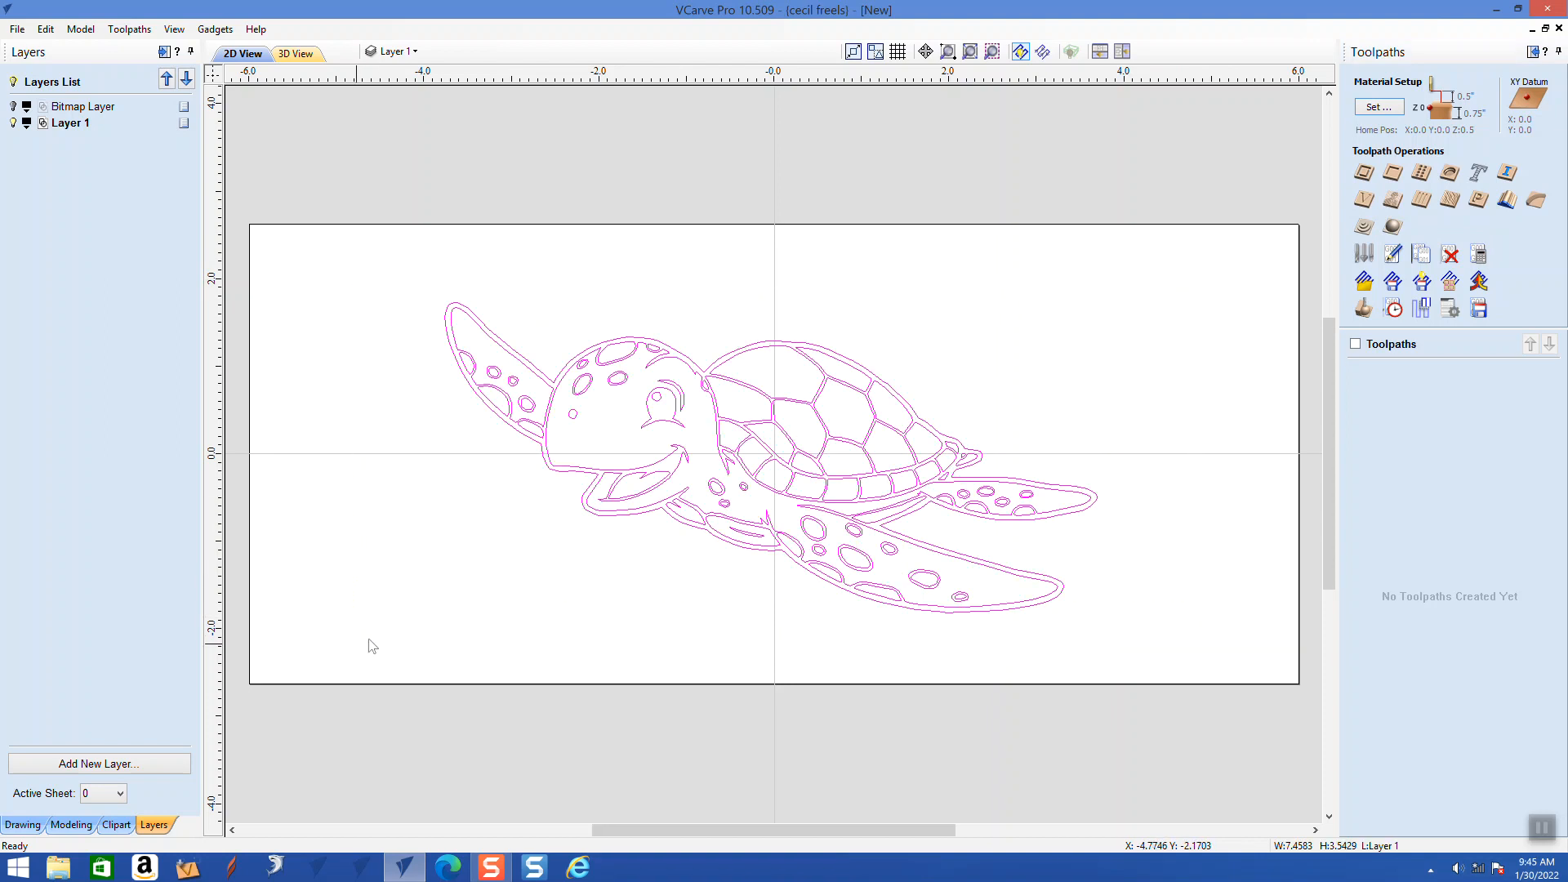
pyautogui.click(1363, 199)
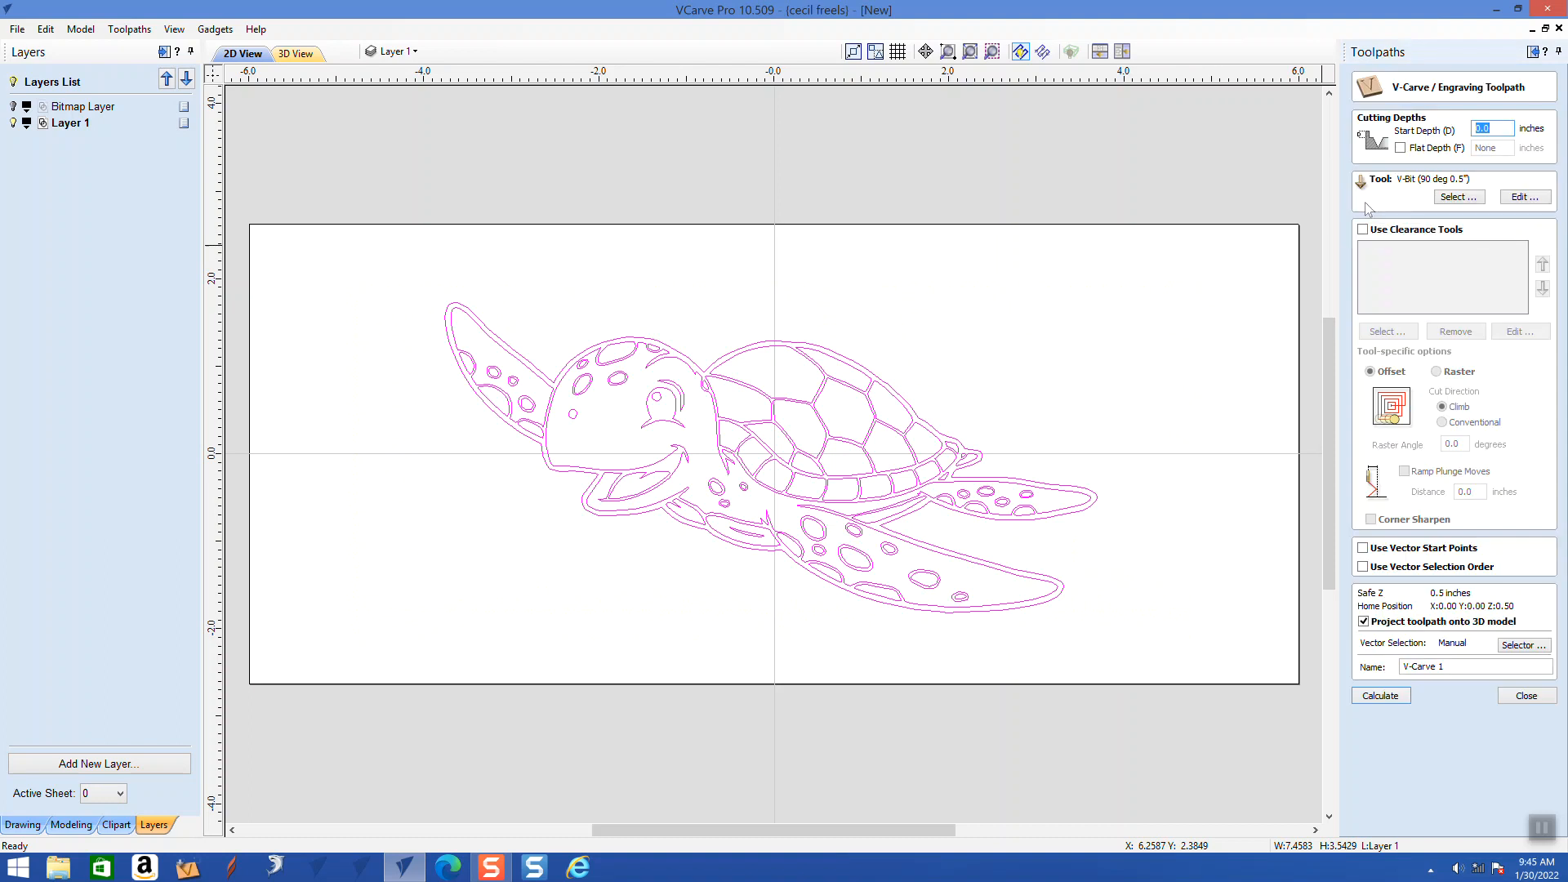
pyautogui.click(1396, 697)
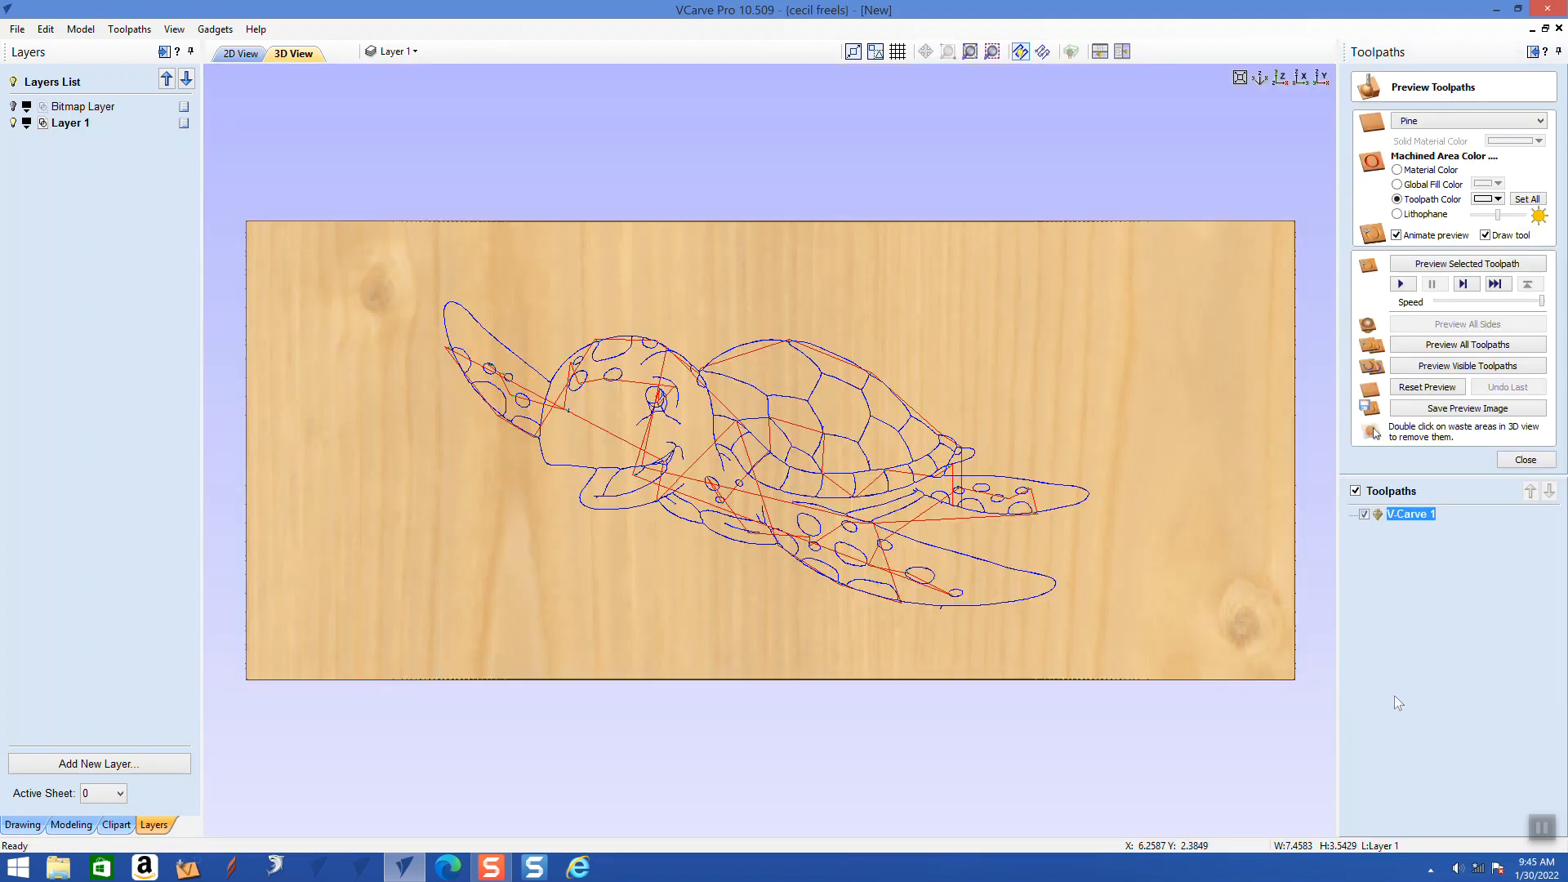
# - Preview the visible toolpaths on the pine board and inspect the carved turtle at an angle
pyautogui.click(1440, 366)
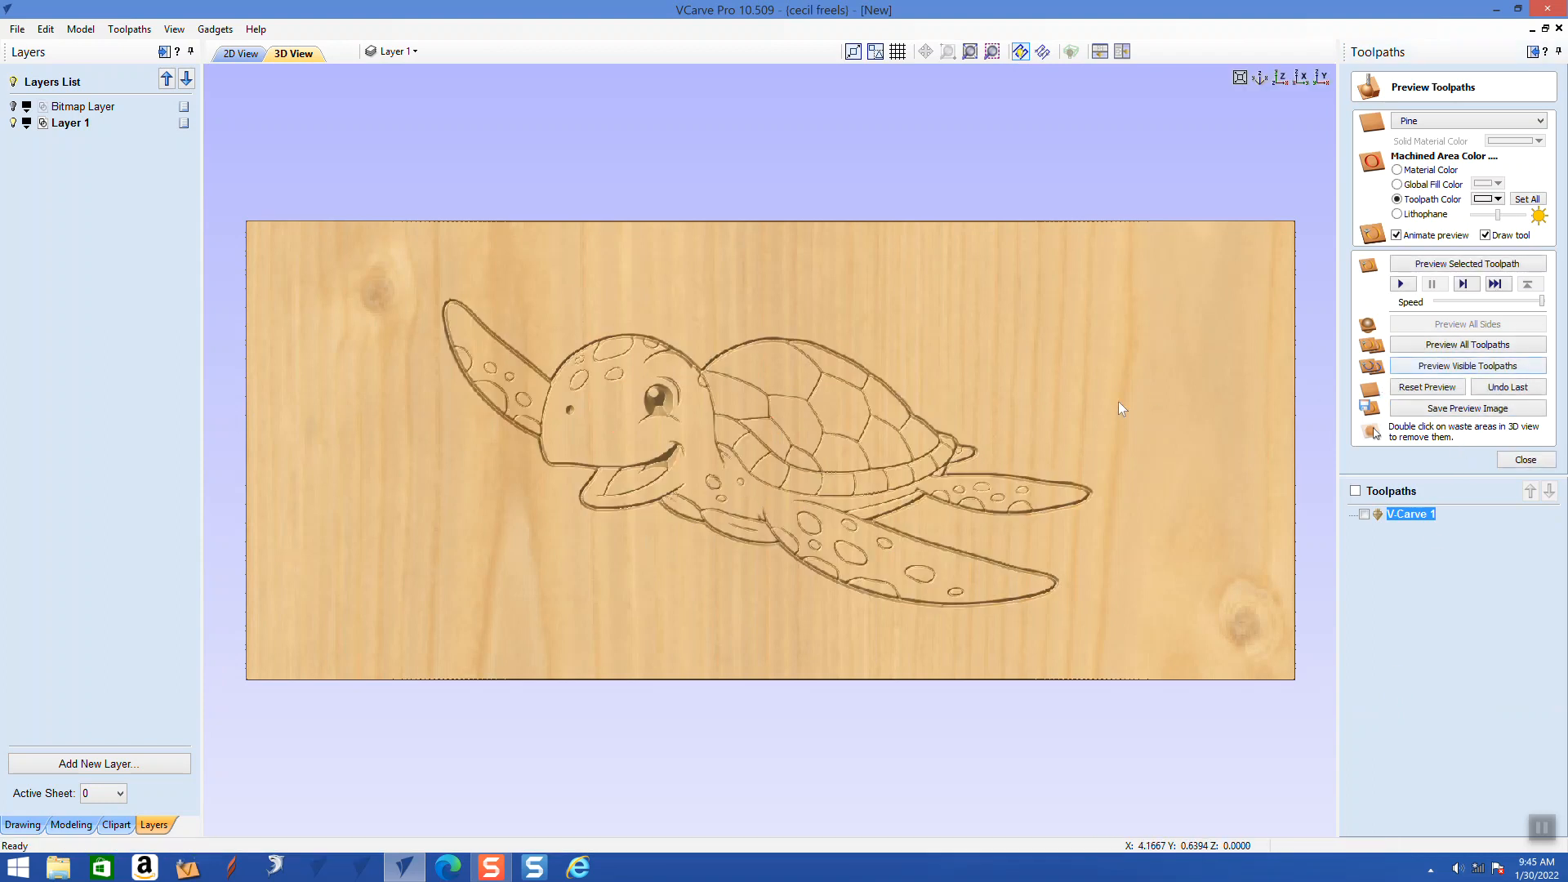
pyautogui.moveTo(855, 472); pyautogui.dragTo(987, 405)
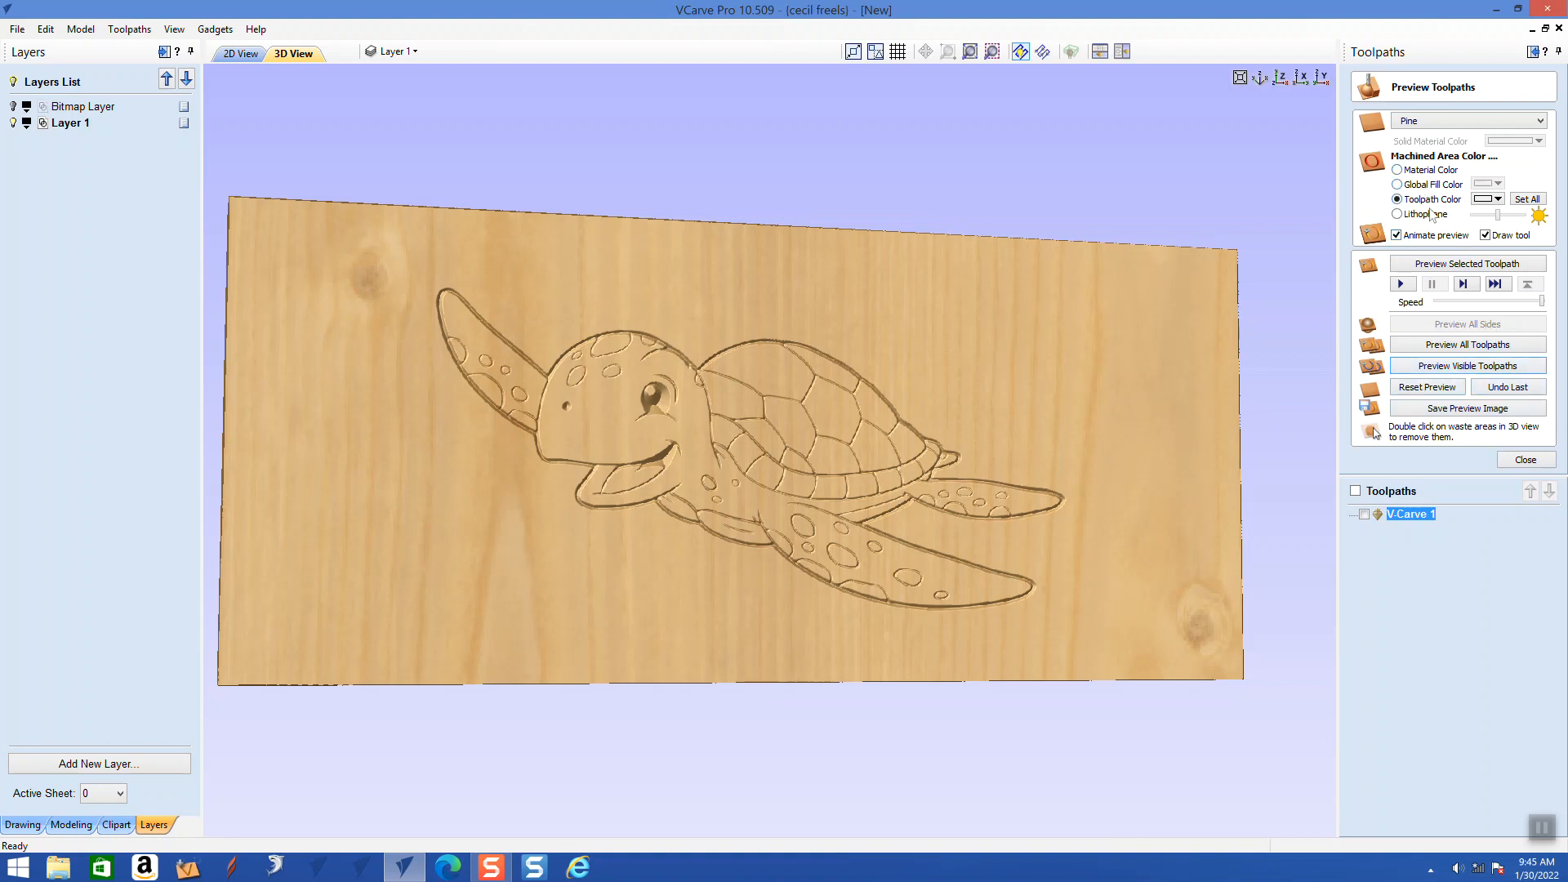
# - Set the V-Carve 1 toolpath color to blue and inspect the colored carving from another angle
pyautogui.click(1499, 200)
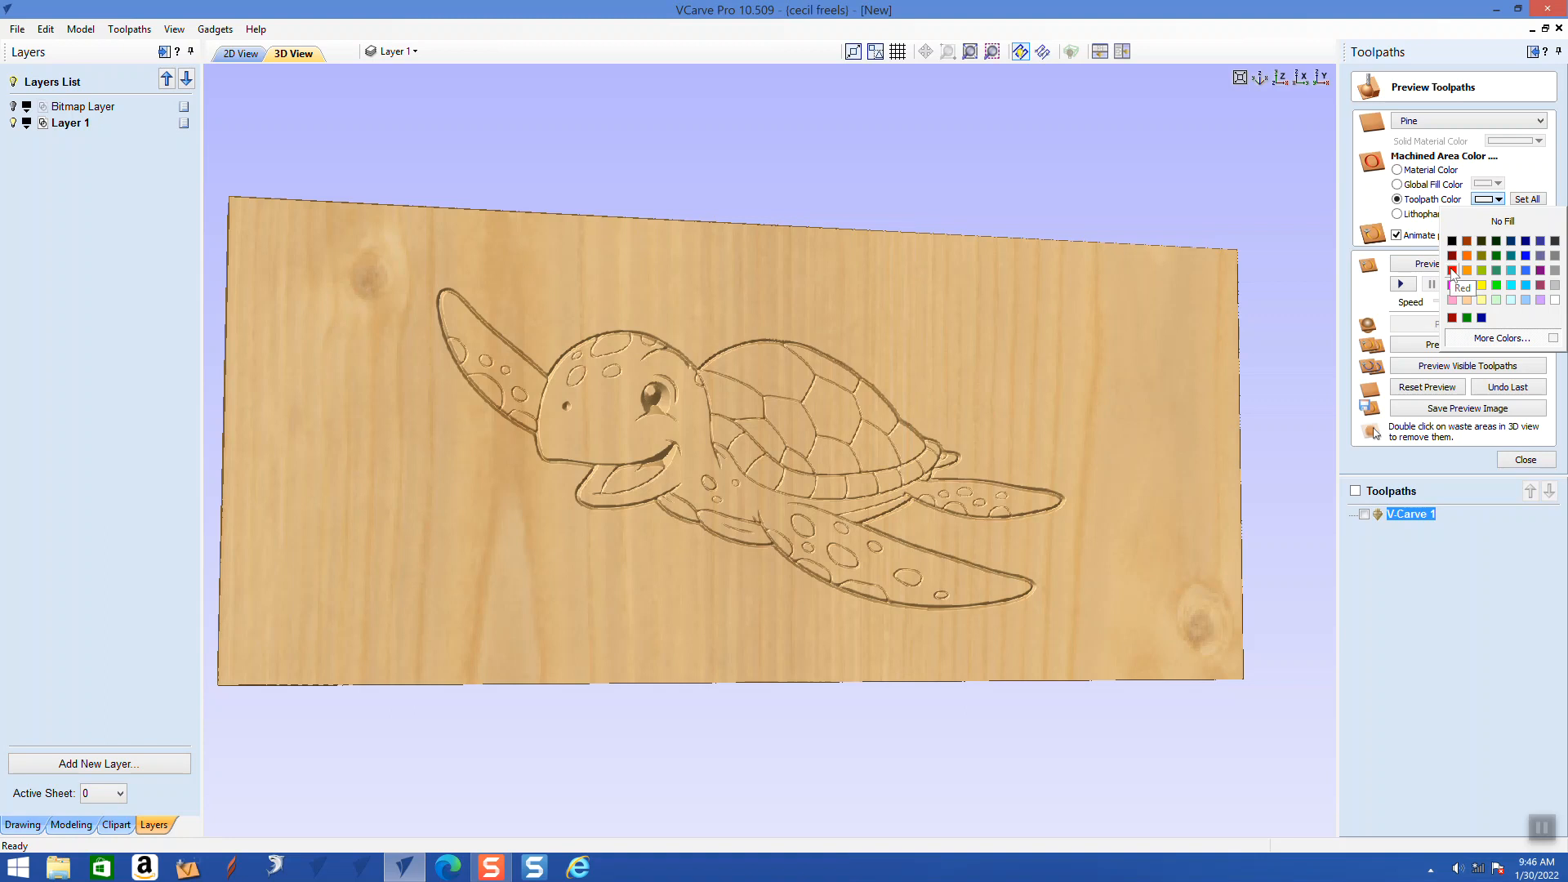
pyautogui.click(1525, 272)
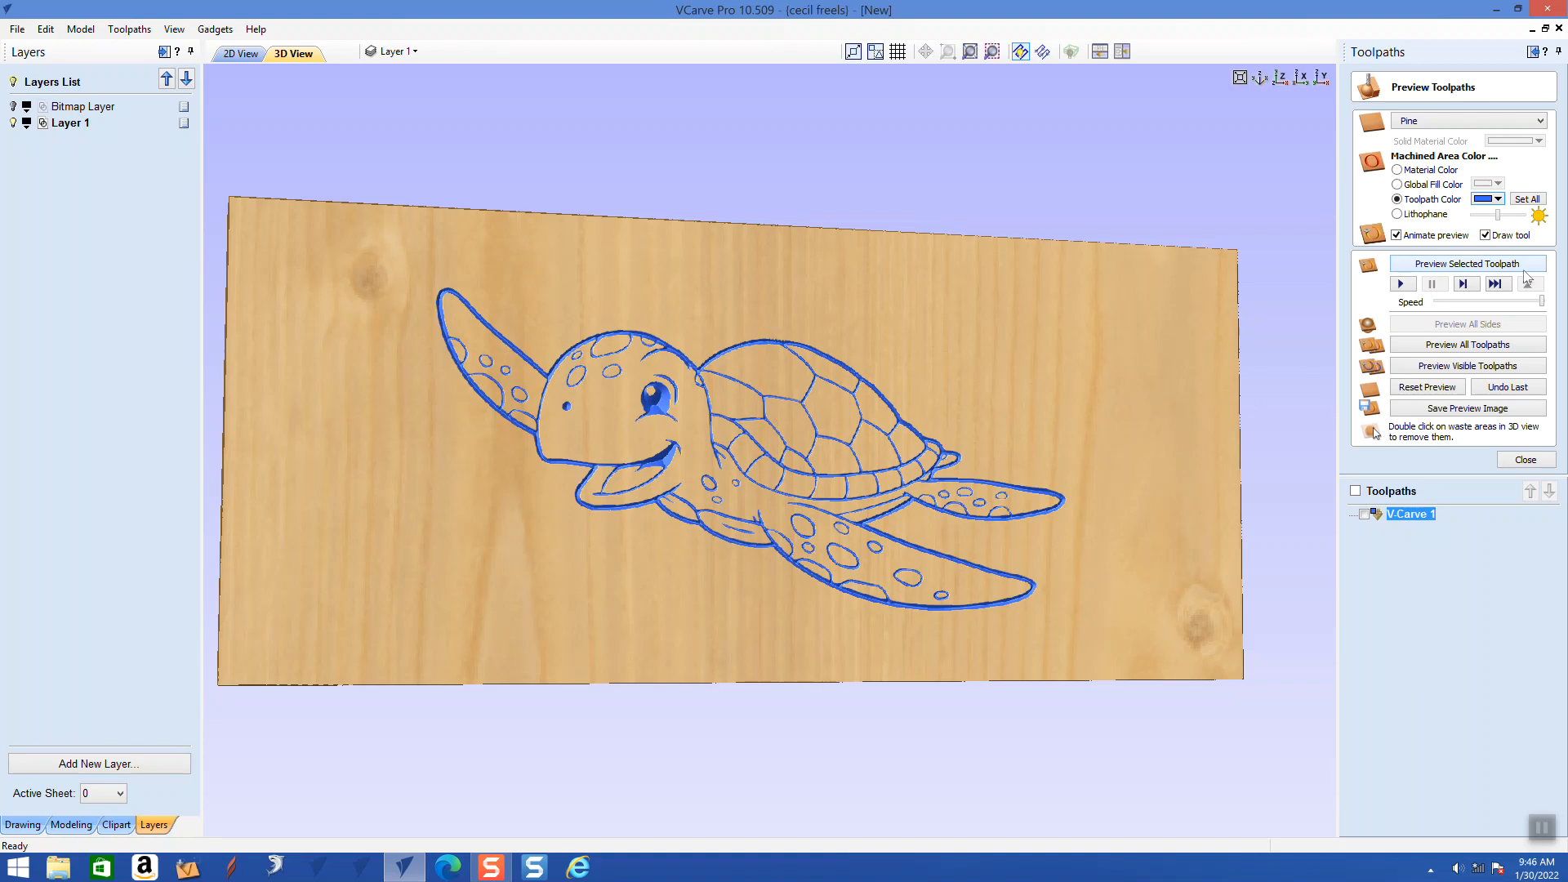
pyautogui.moveTo(1045, 276); pyautogui.dragTo(968, 345)
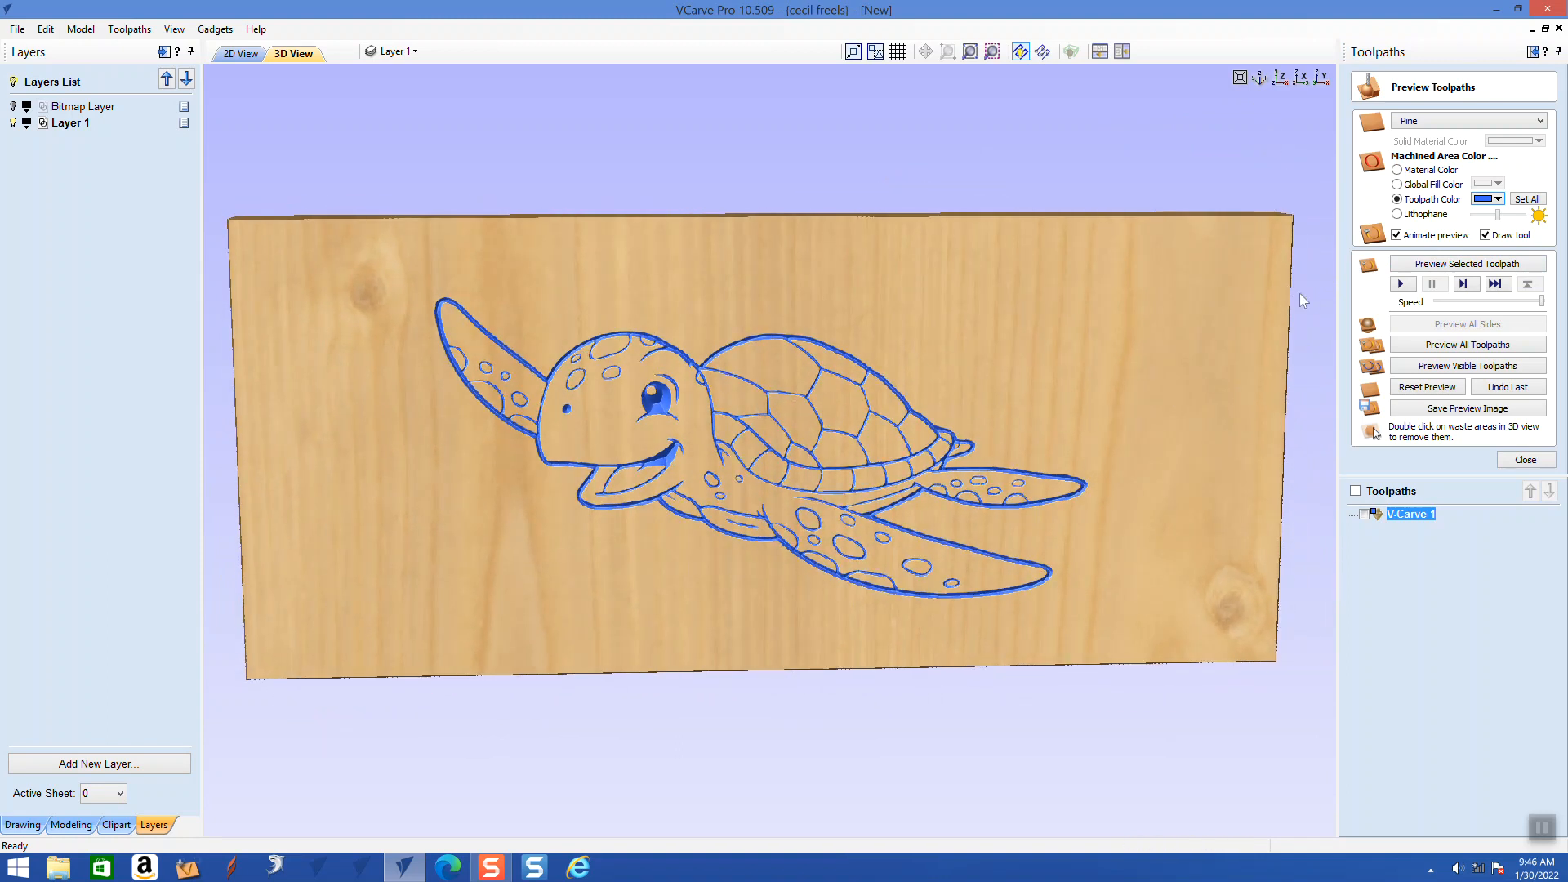
# - Set the V-Carve 1 toolpath color to white for the carved turtle preview
pyautogui.click(1498, 200)
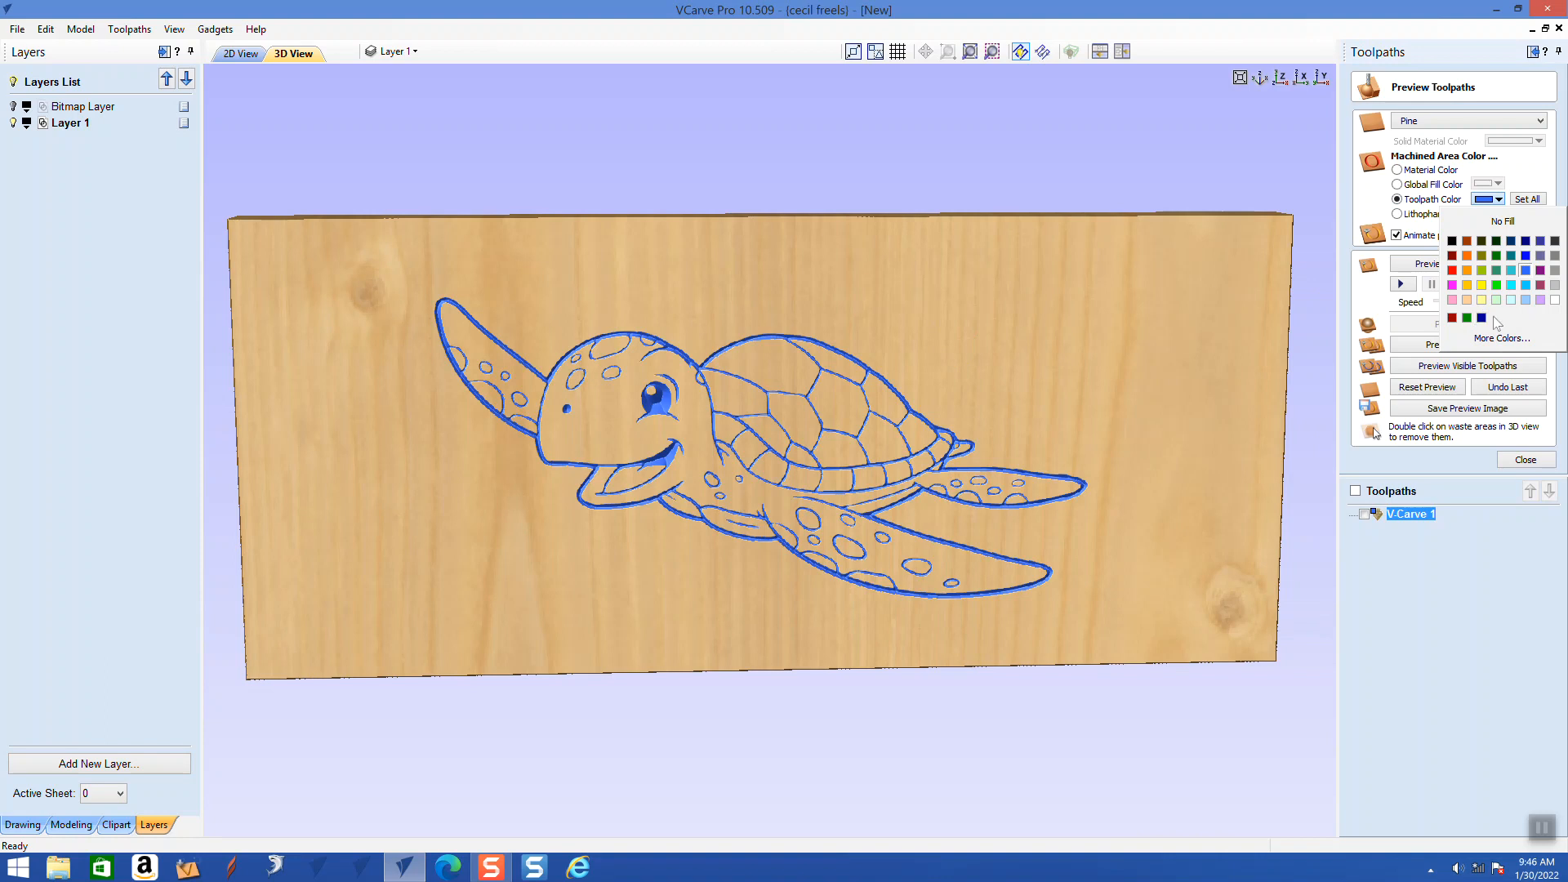
pyautogui.click(1555, 301)
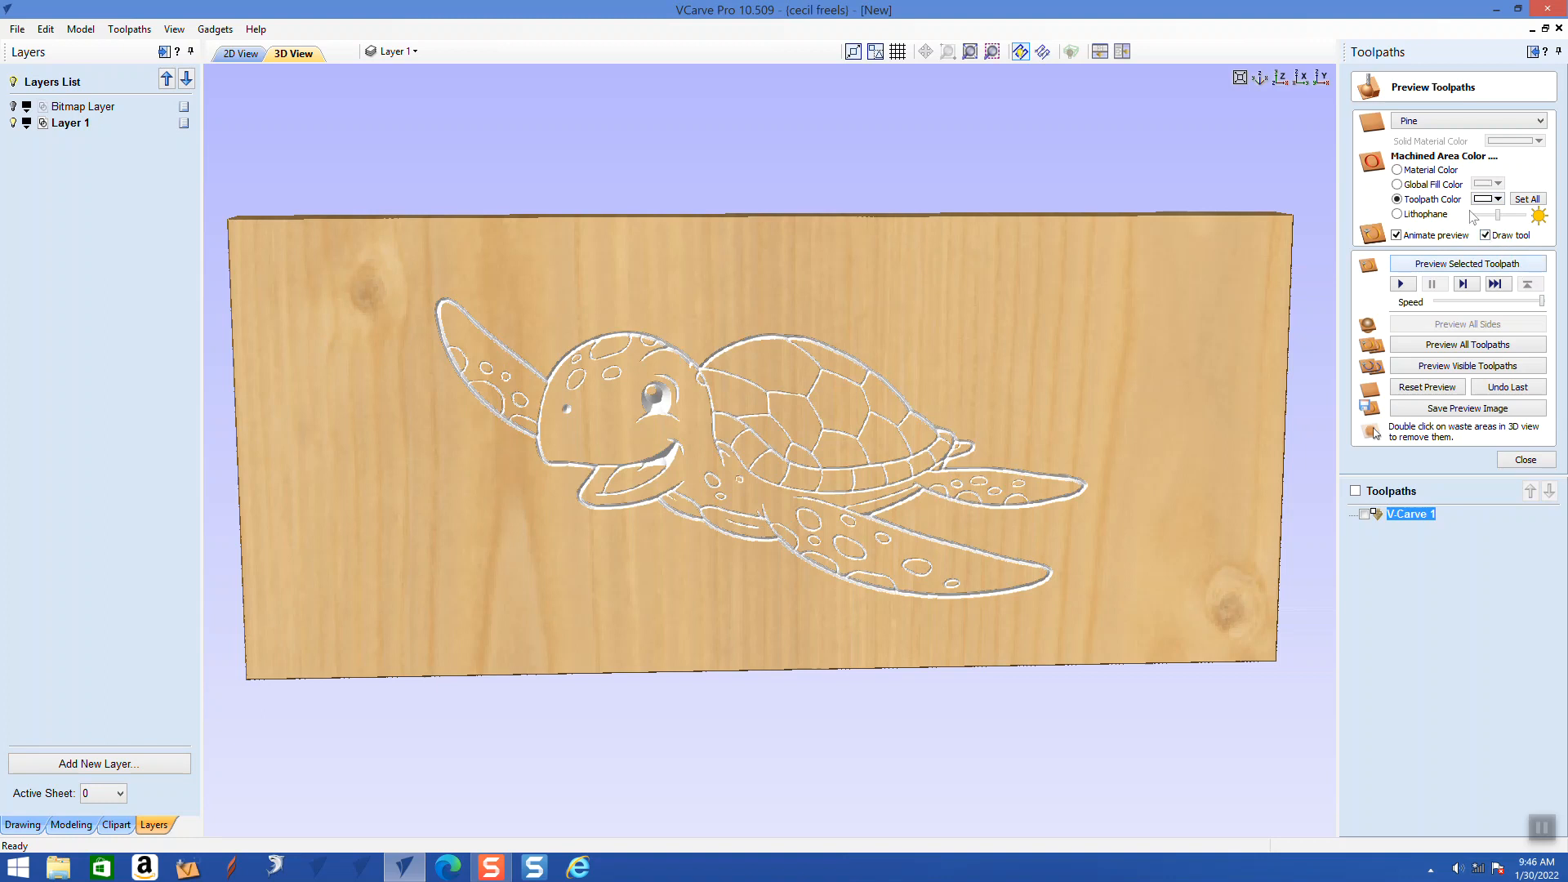
pyautogui.click(1500, 201)
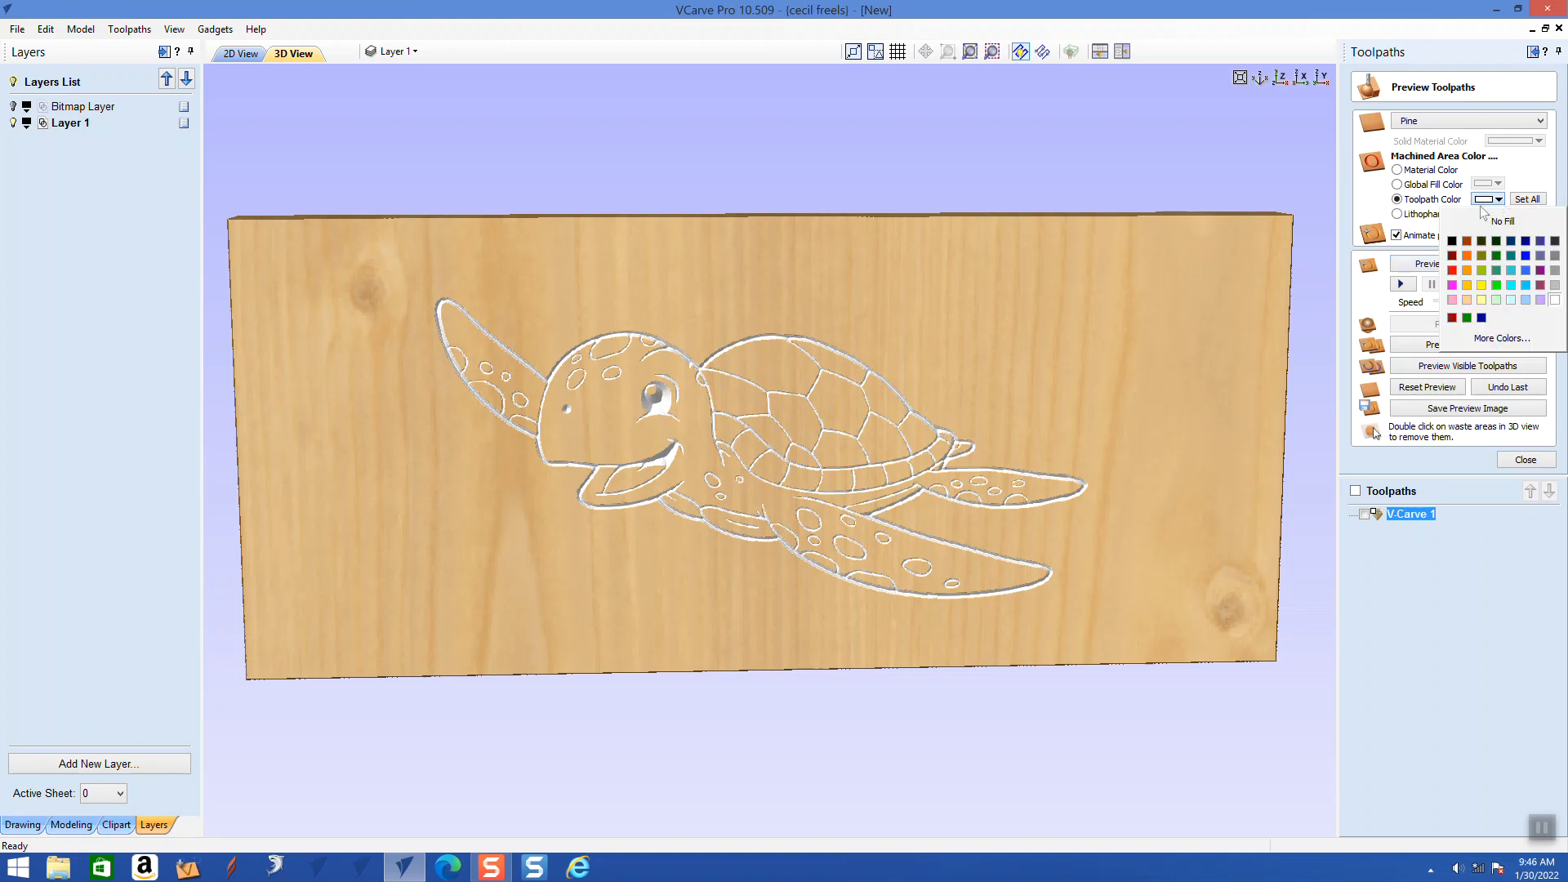
pyautogui.click(1401, 205)
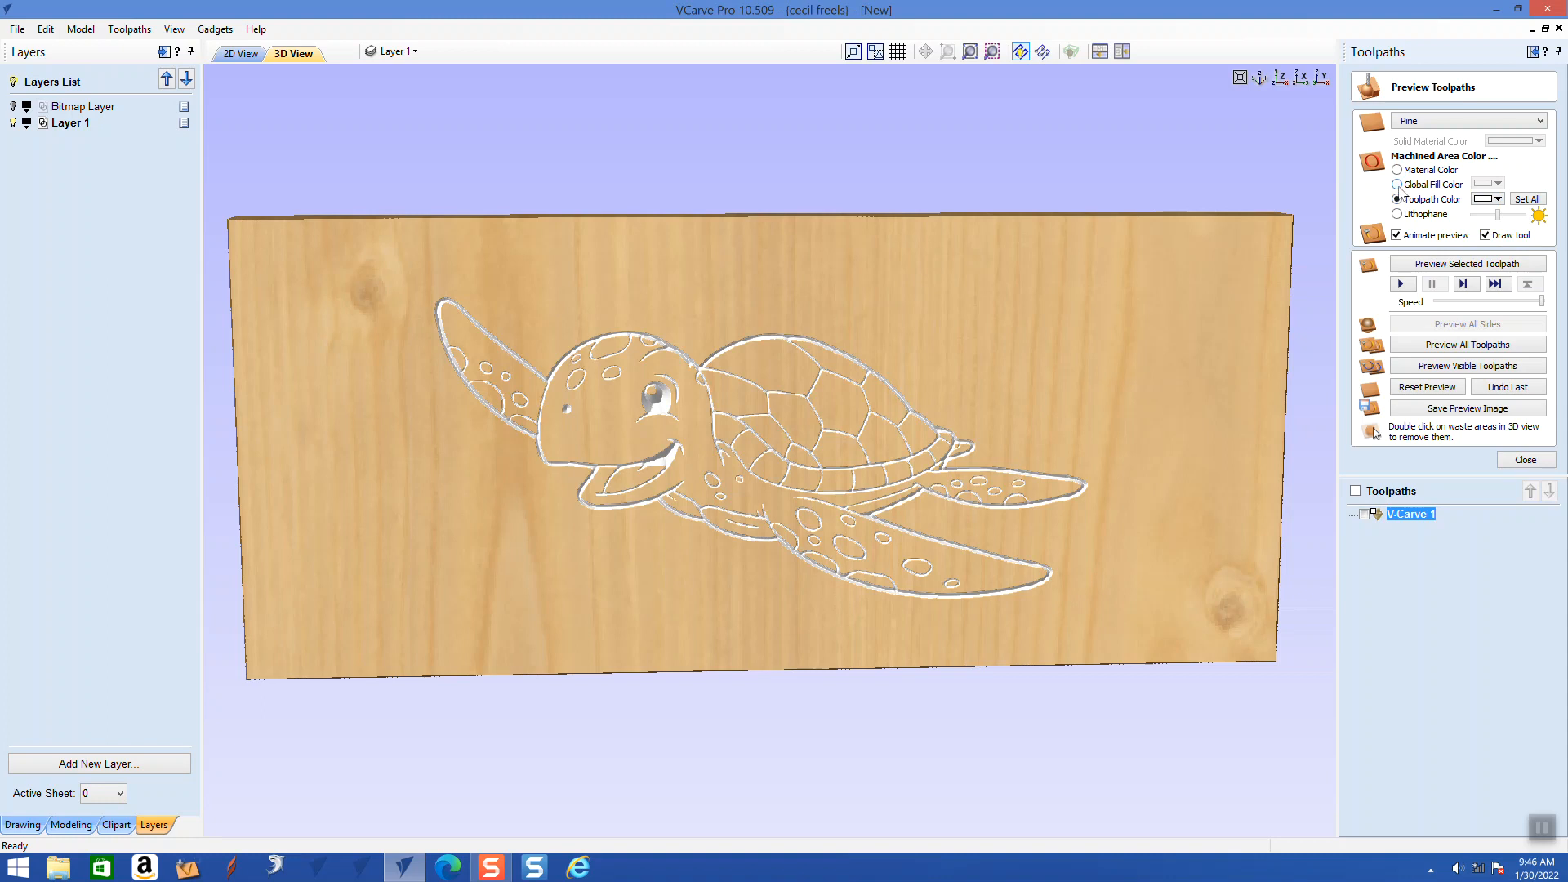
# - Show the machined areas in the global fill color, switch them to the material color, and inspect the carving from different angles
pyautogui.click(1399, 186)
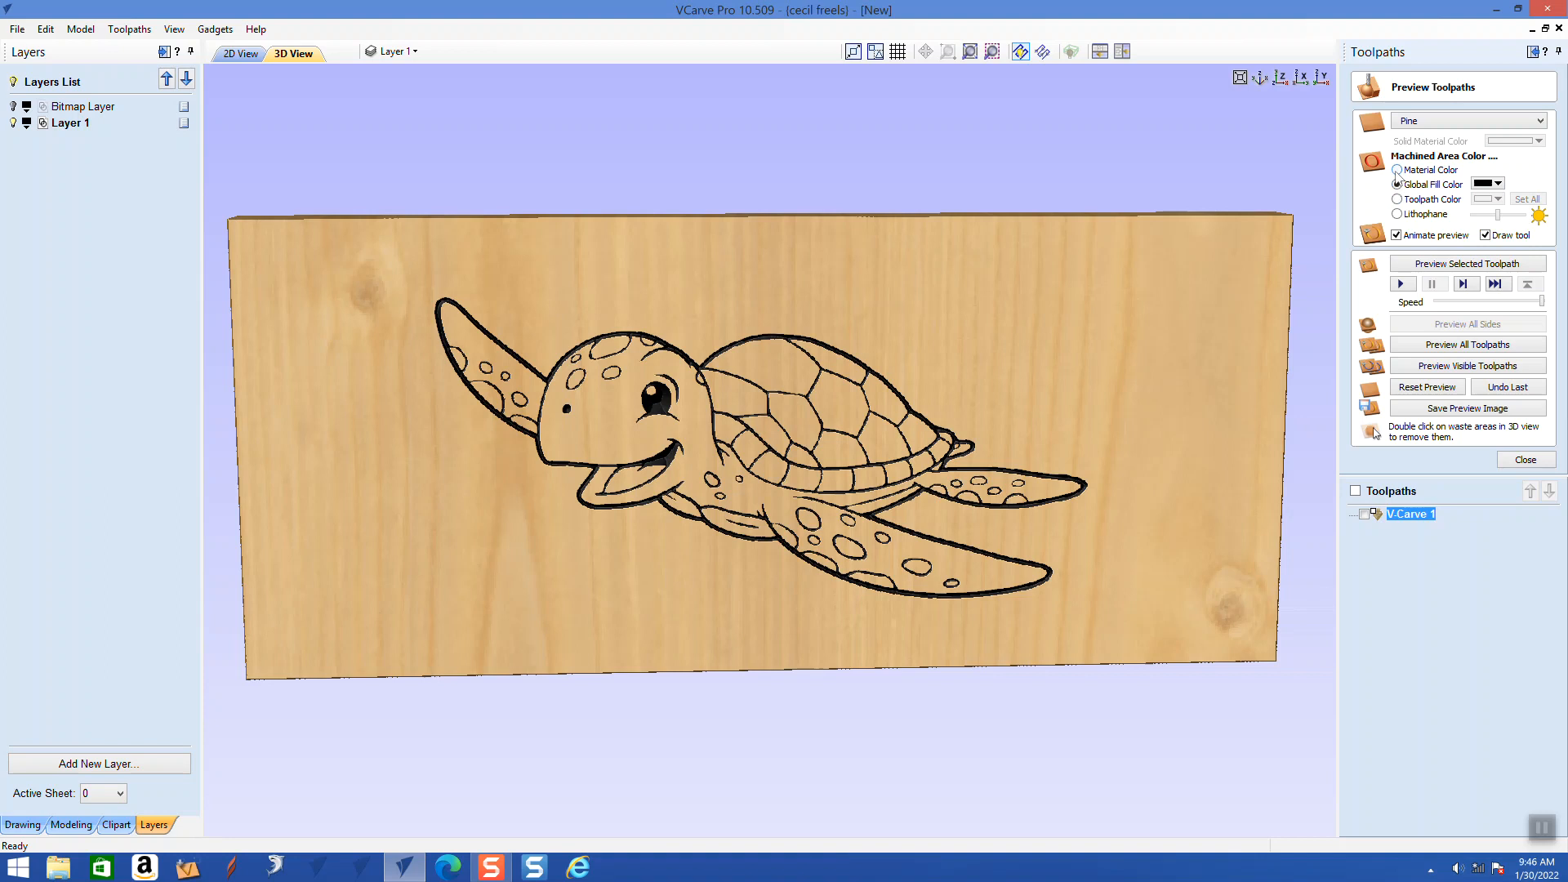
pyautogui.click(1398, 171)
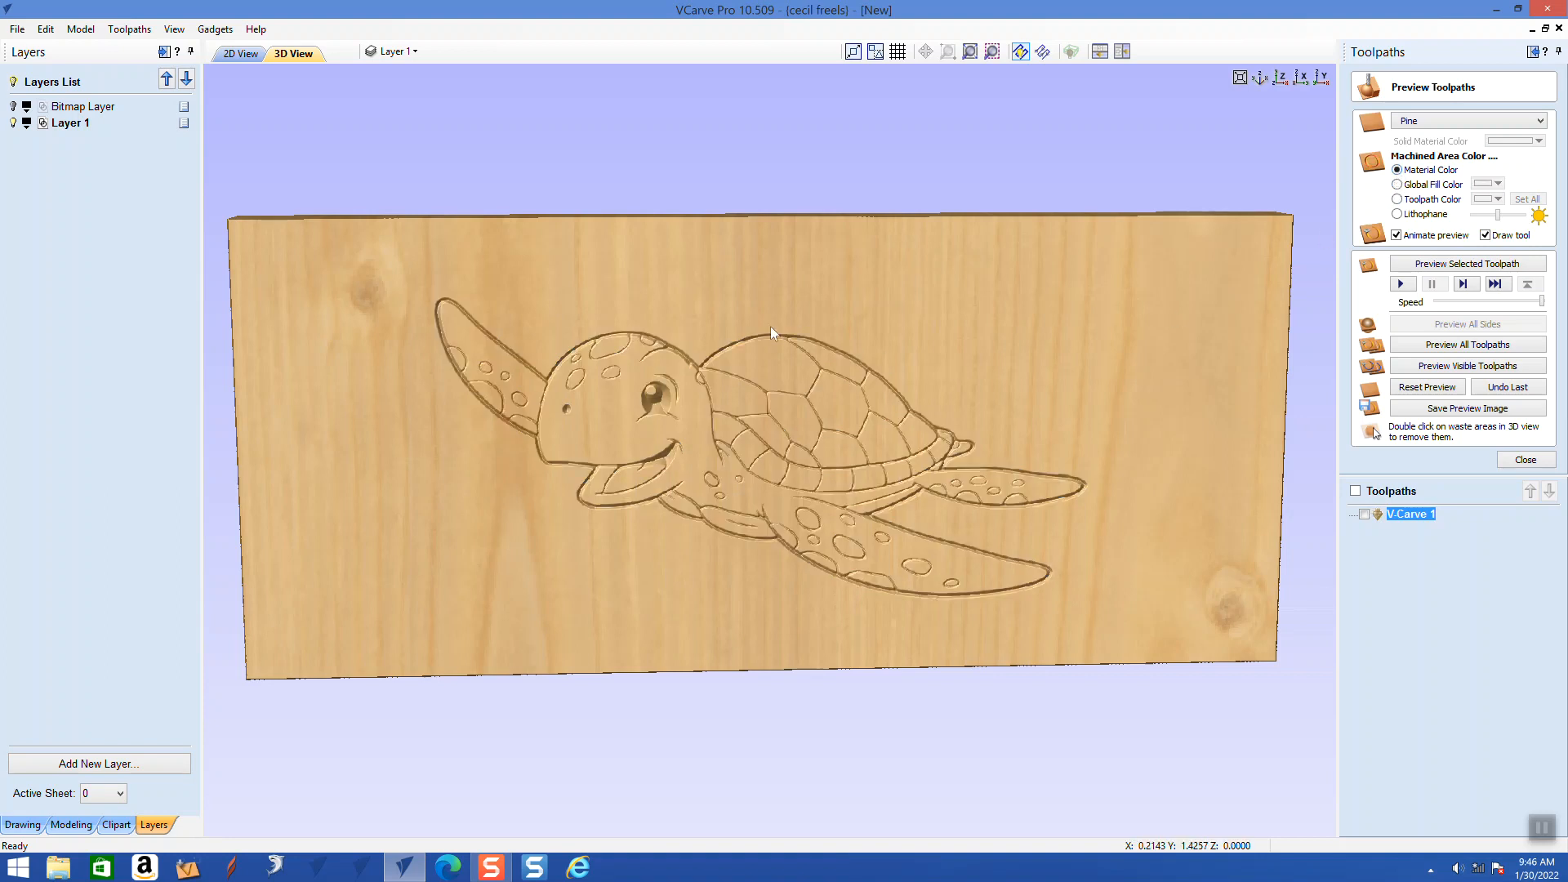
pyautogui.moveTo(706, 433); pyautogui.dragTo(769, 407)
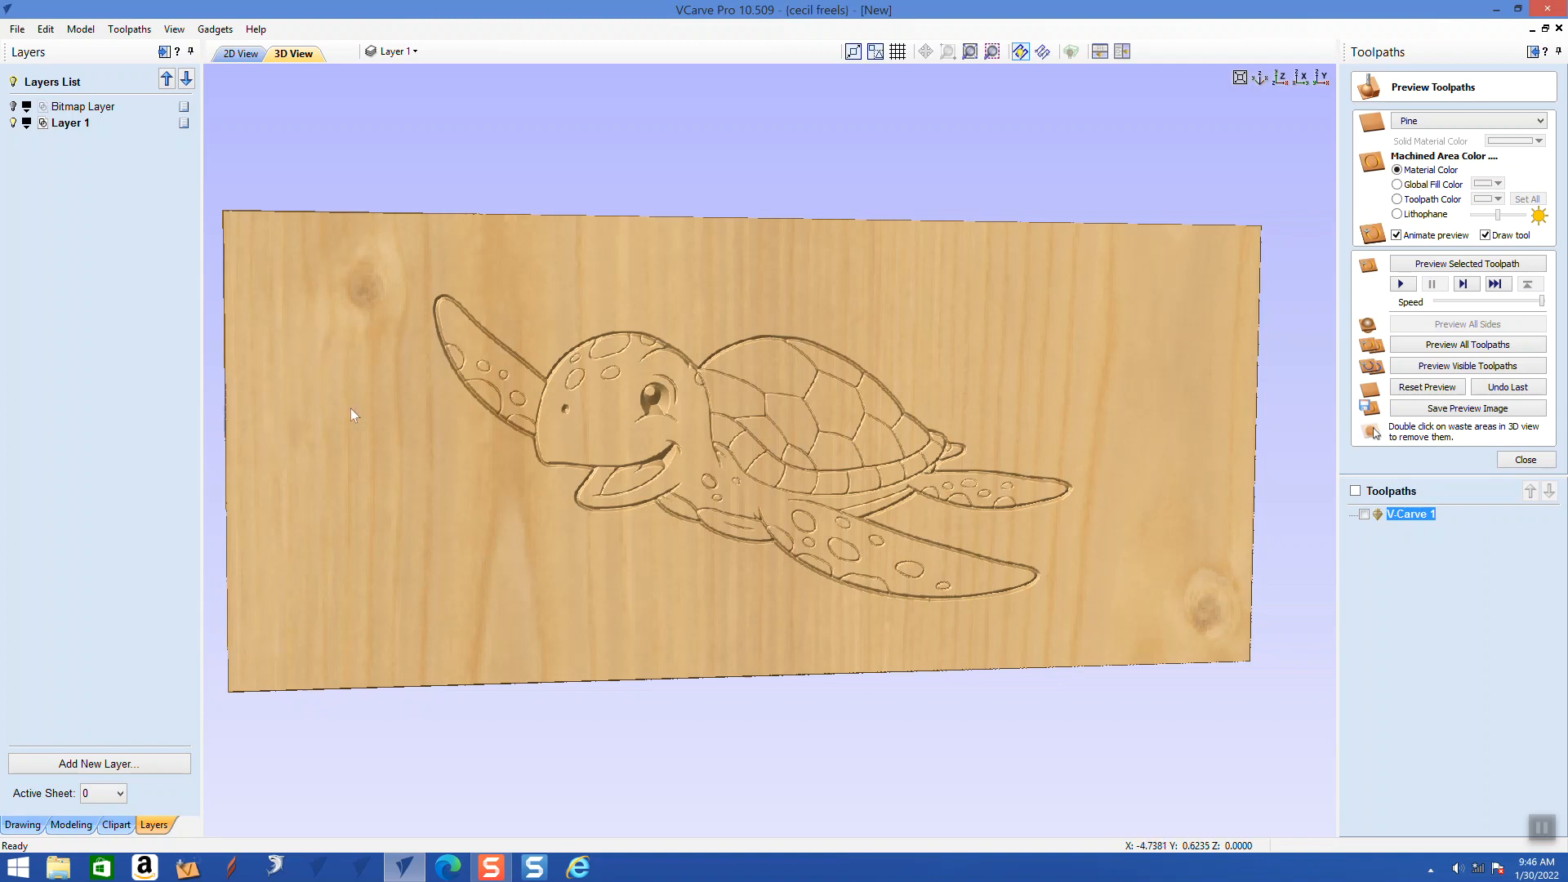
pyautogui.moveTo(324, 392); pyautogui.dragTo(310, 418)
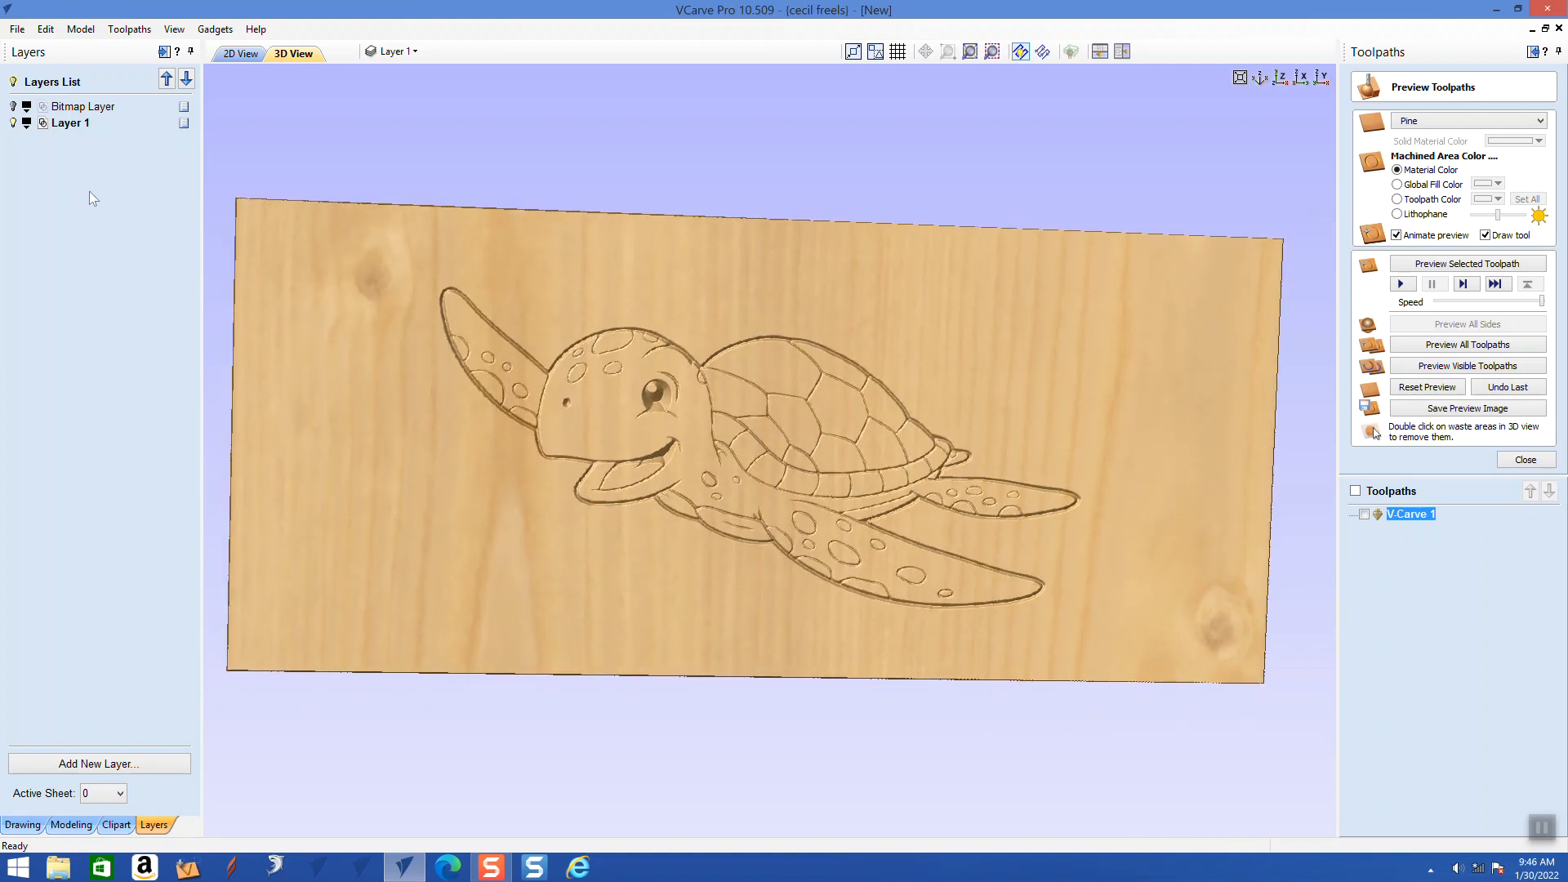
# - Save the project as a VCarve file named "sea turtle" in the models folder under Documents
pyautogui.click(13, 30)
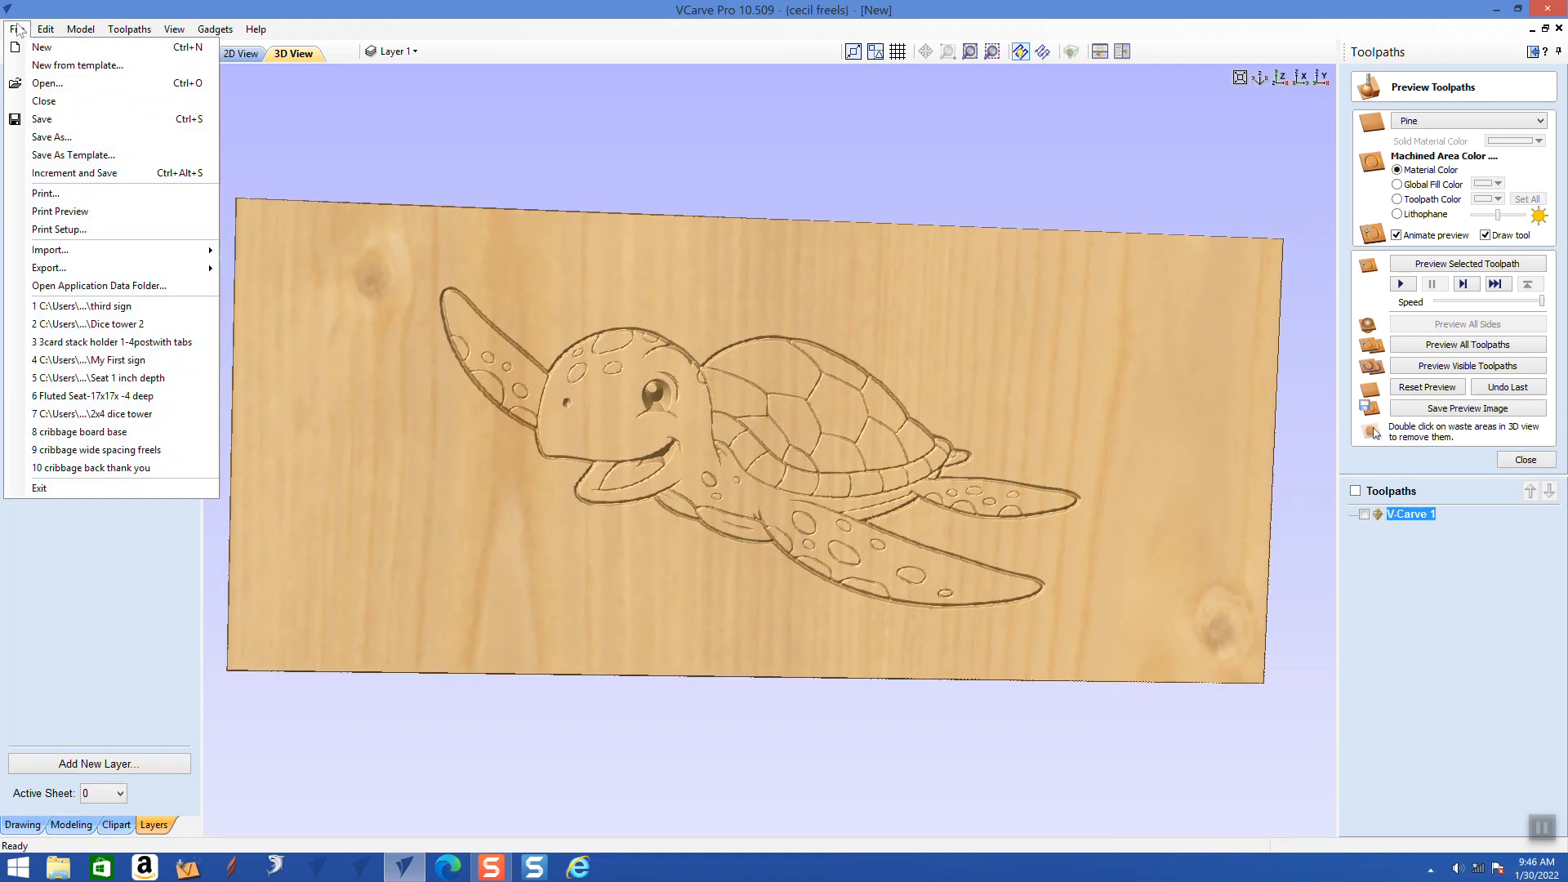
pyautogui.click(52, 137)
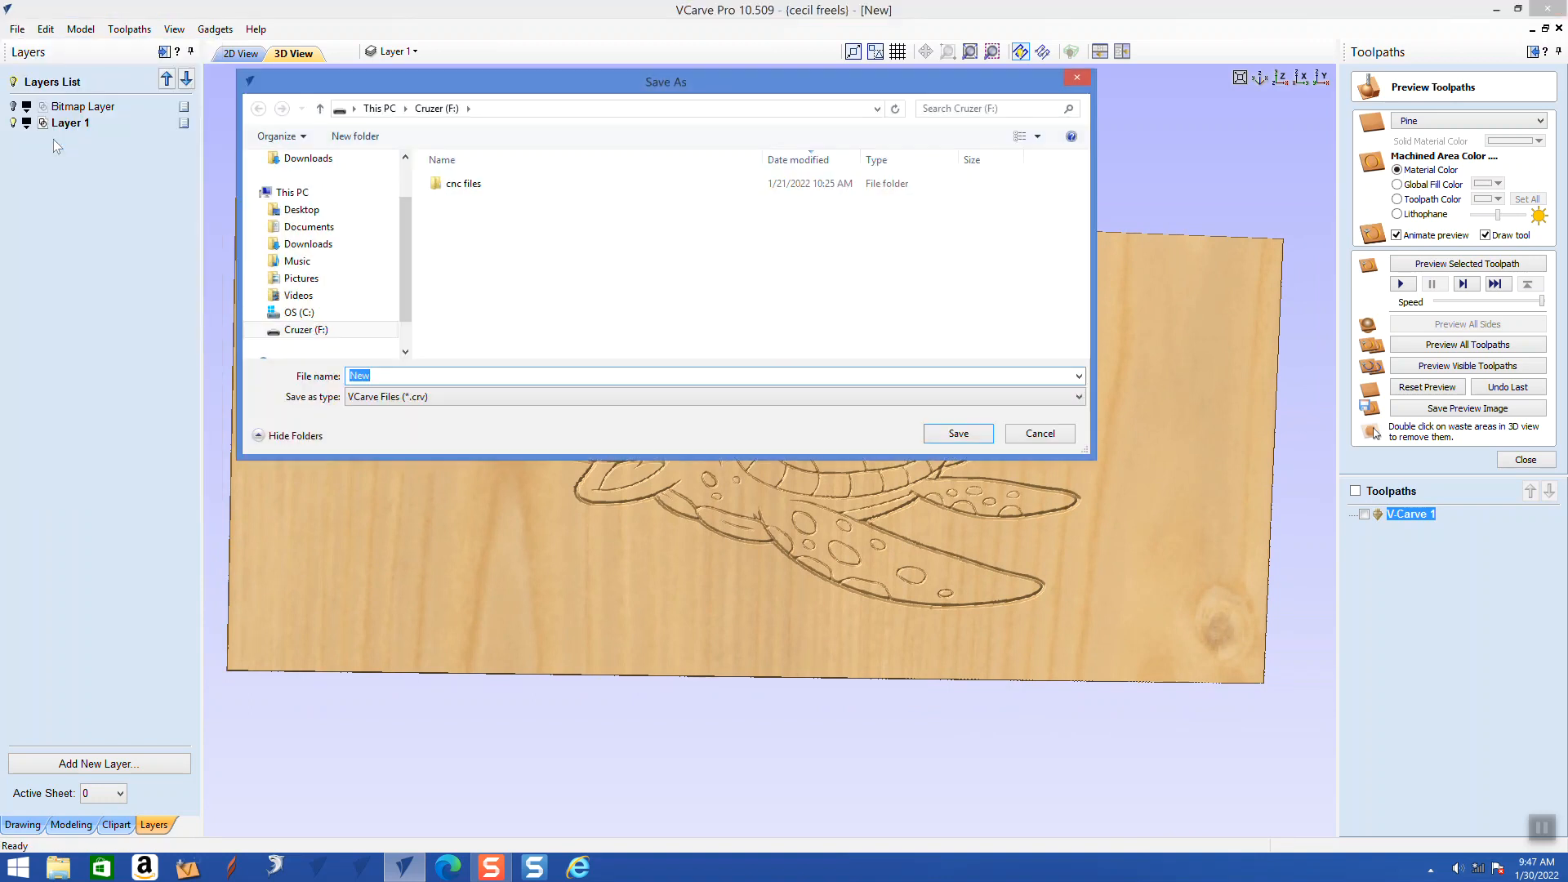
pyautogui.write('sea turtle')
pyautogui.click(349, 227)
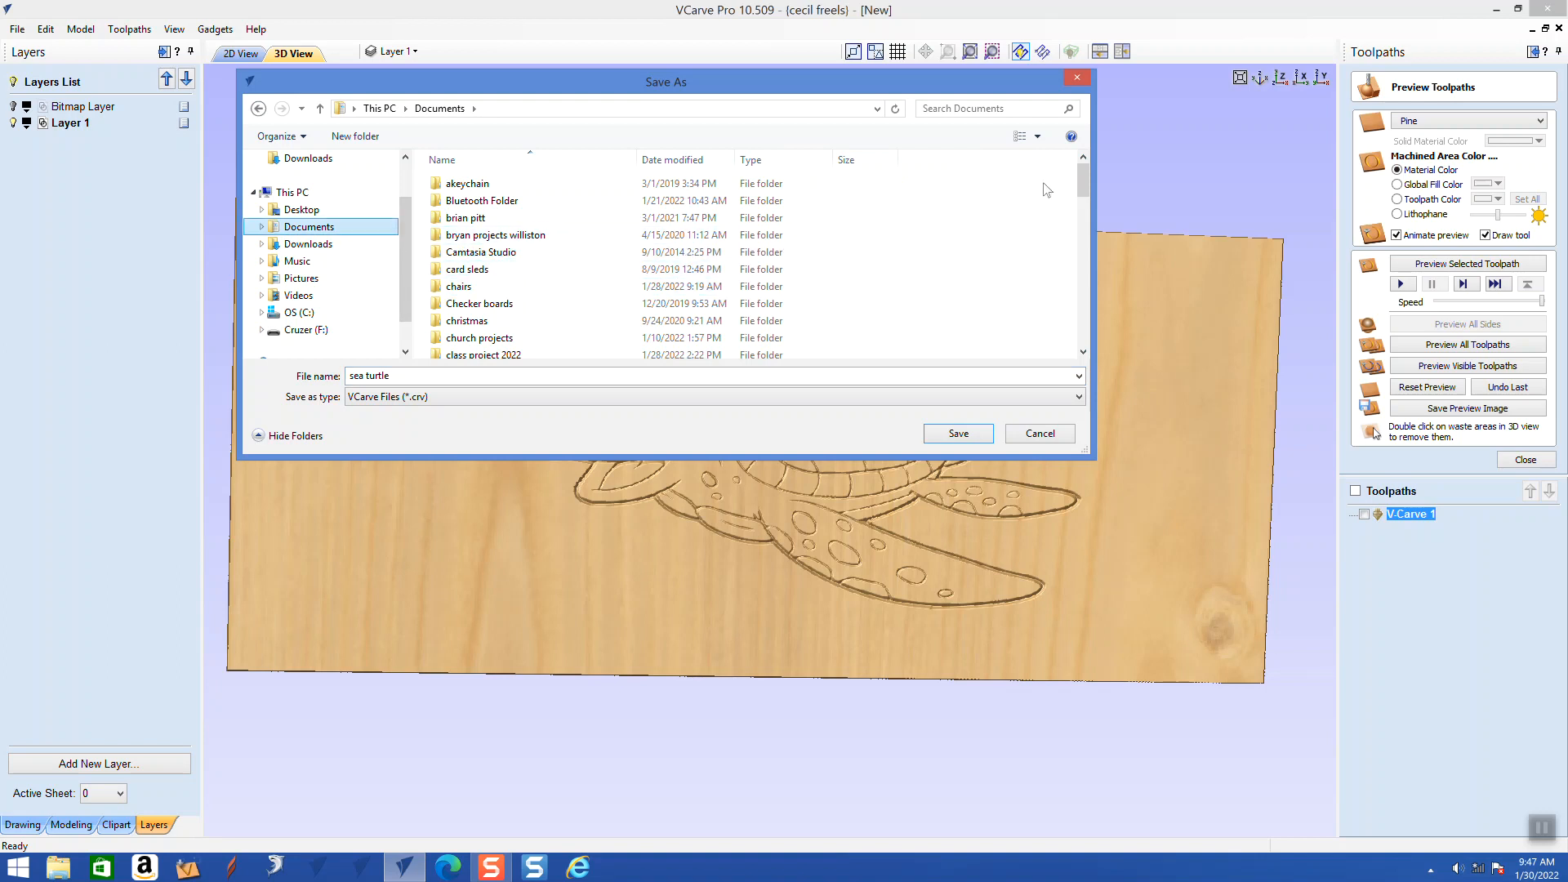
pyautogui.moveTo(1083, 193); pyautogui.dragTo(1073, 180)
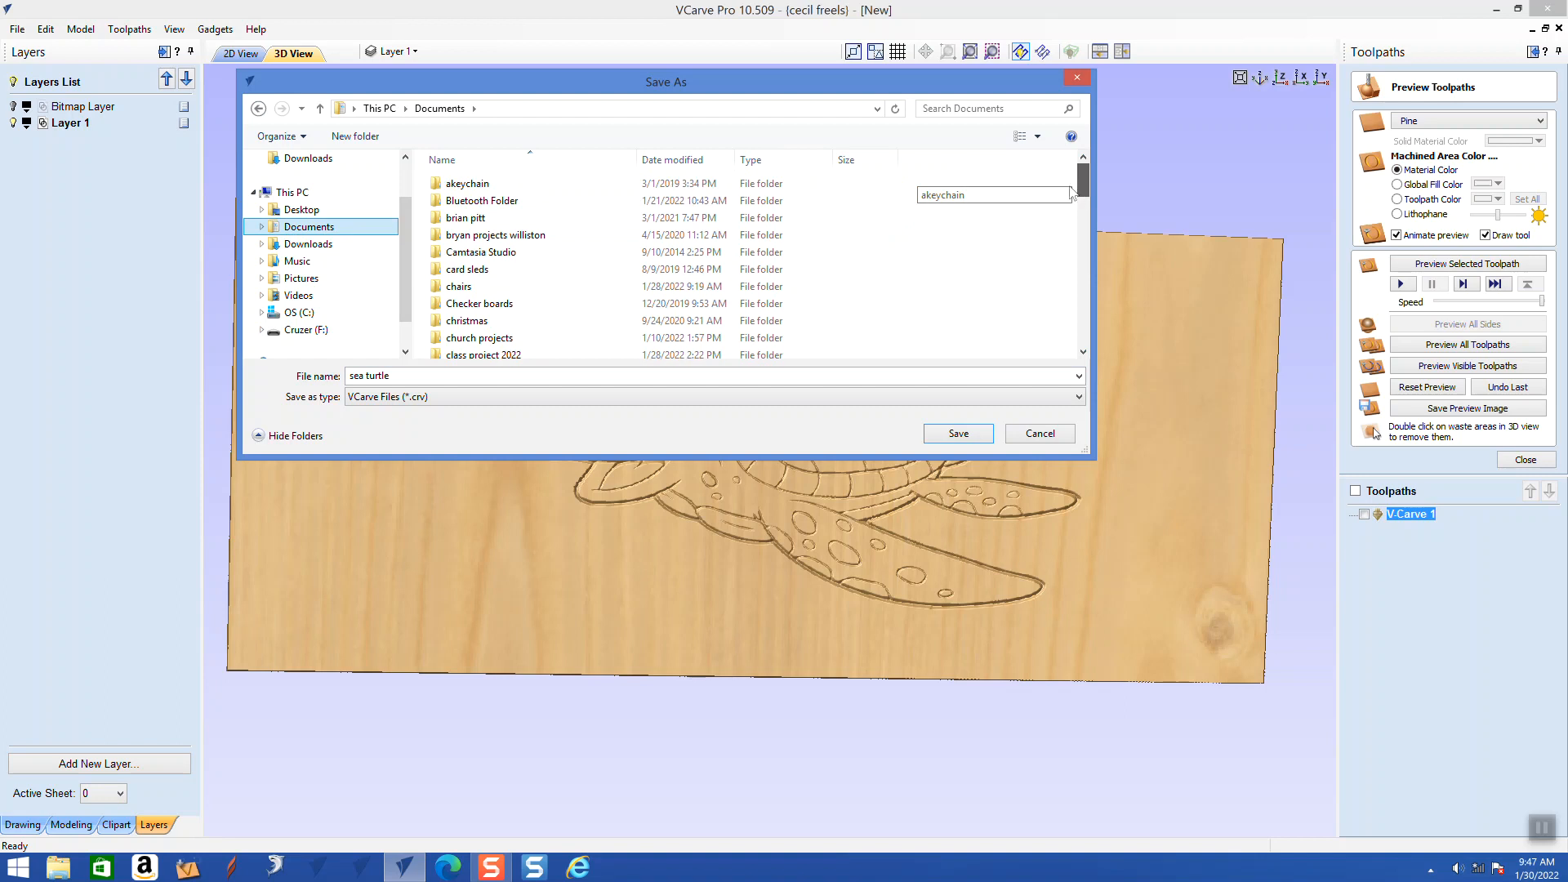
pyautogui.moveTo(1073, 194); pyautogui.dragTo(1066, 247)
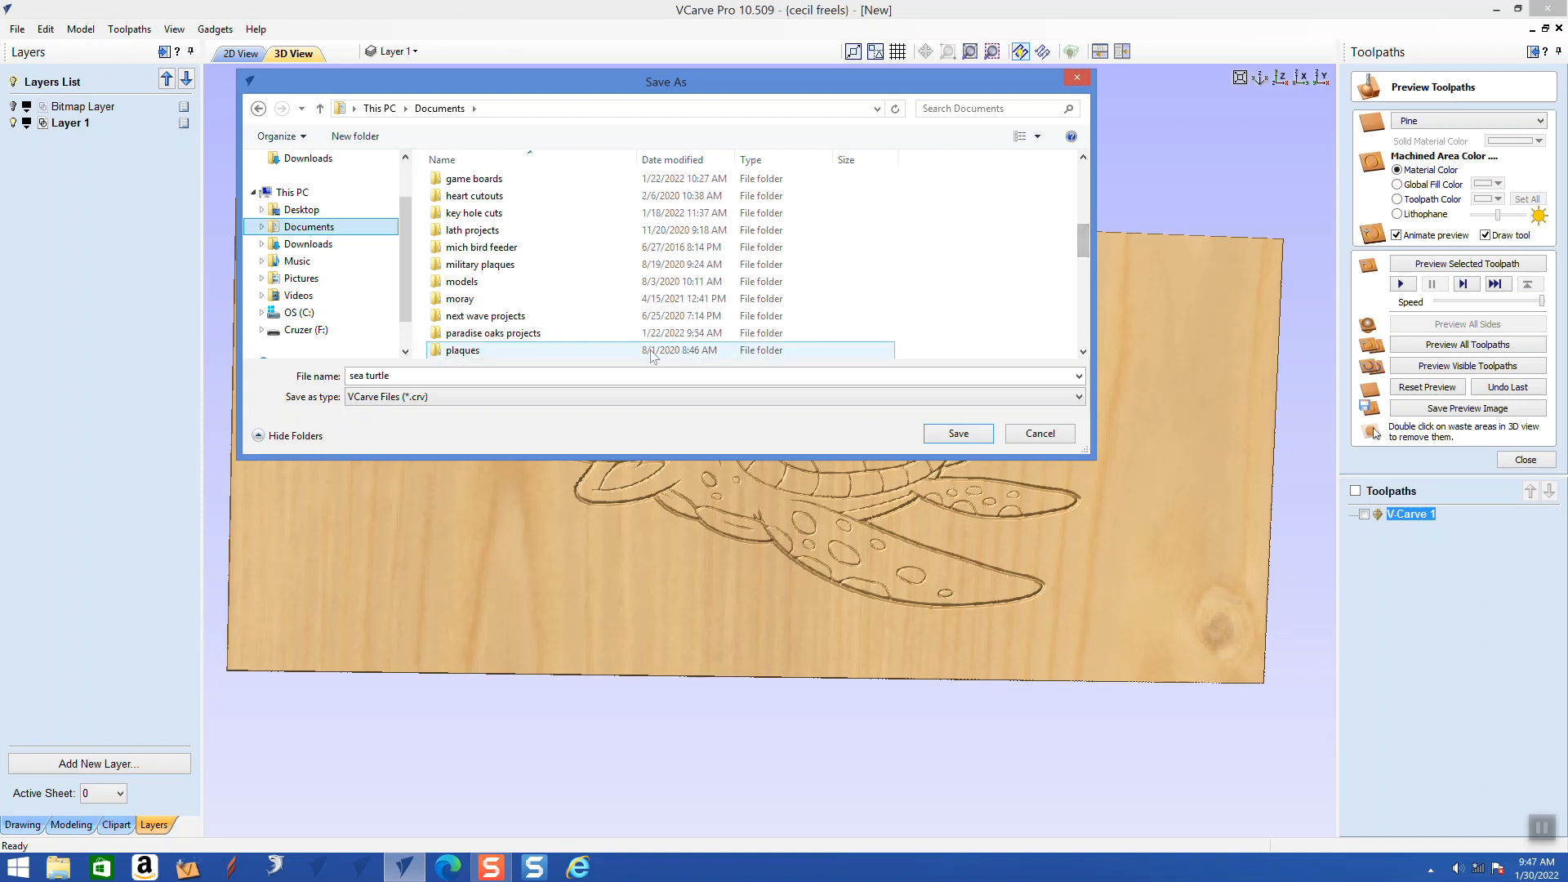
pyautogui.click(462, 284)
pyautogui.doubleClick(462, 284)
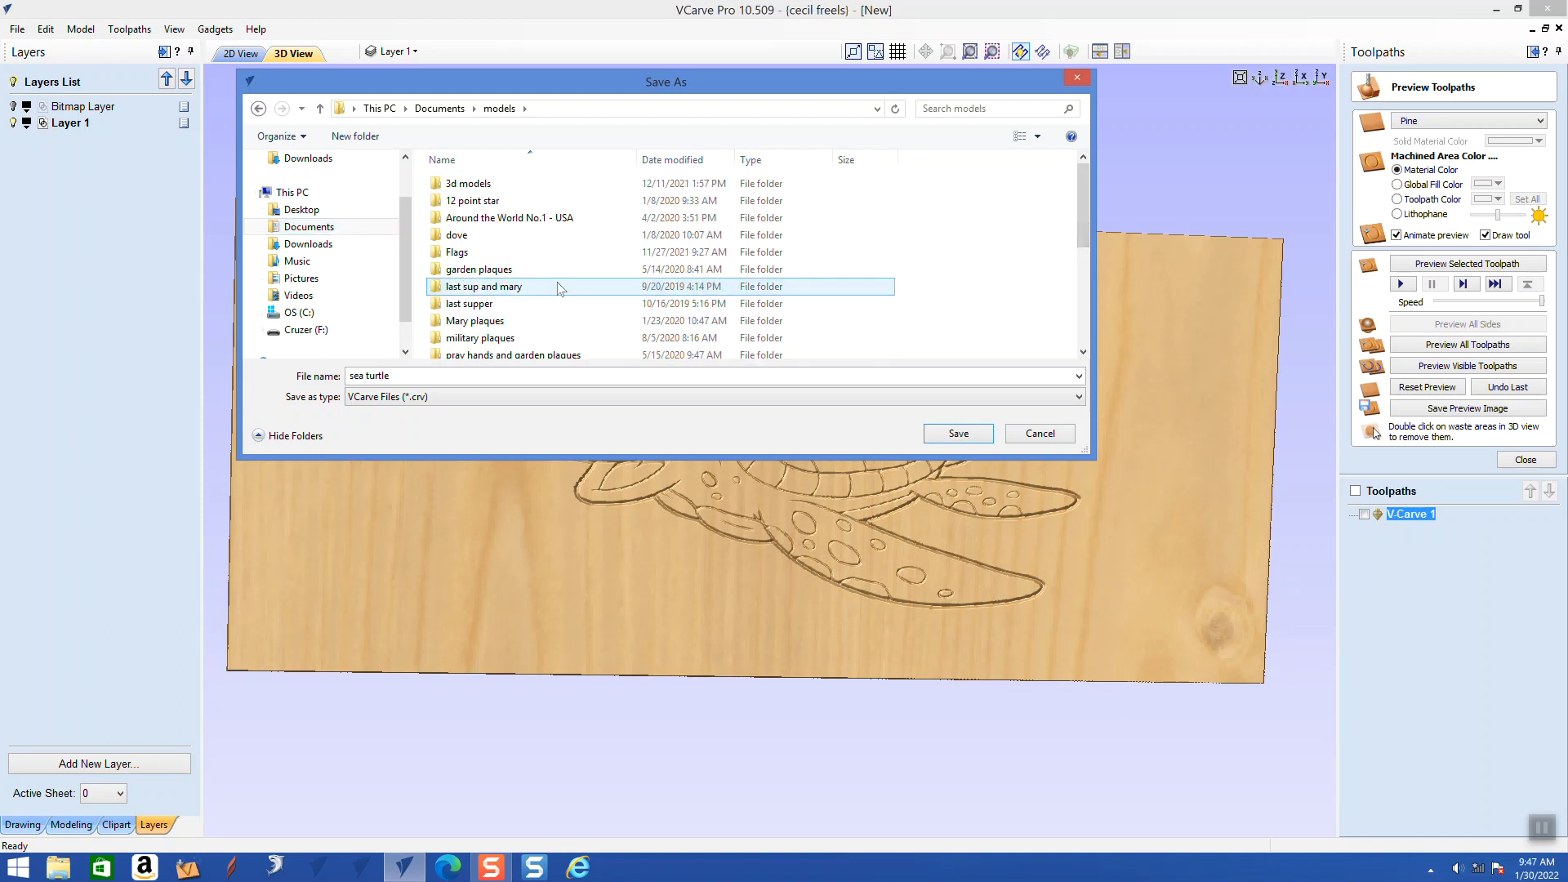
pyautogui.click(978, 434)
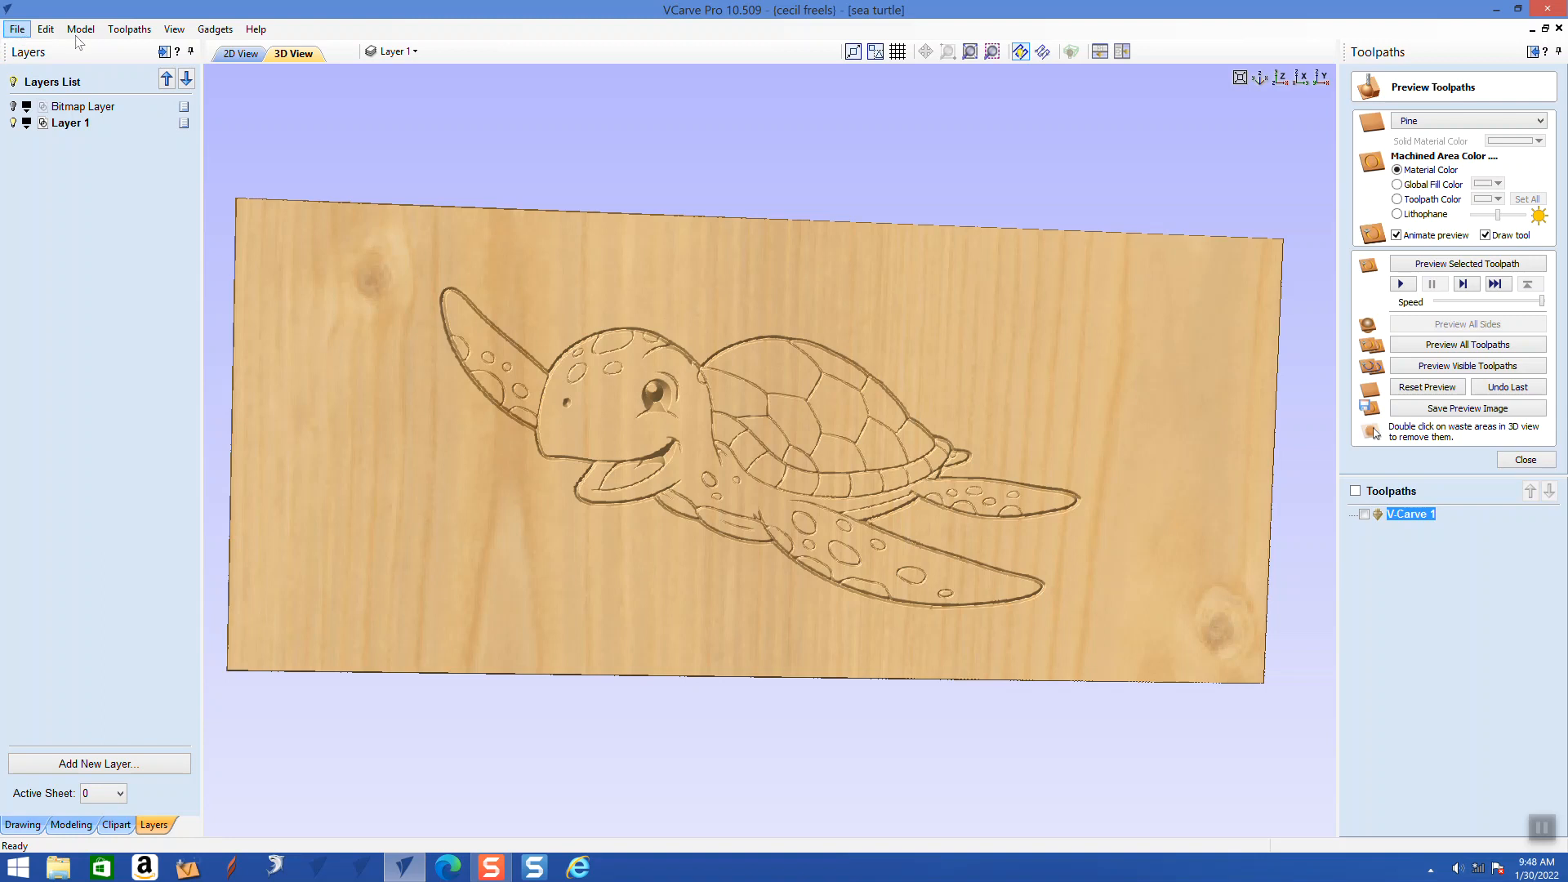
# - Return to the 2D view and copy the selected turtle vectors
pyautogui.click(242, 54)
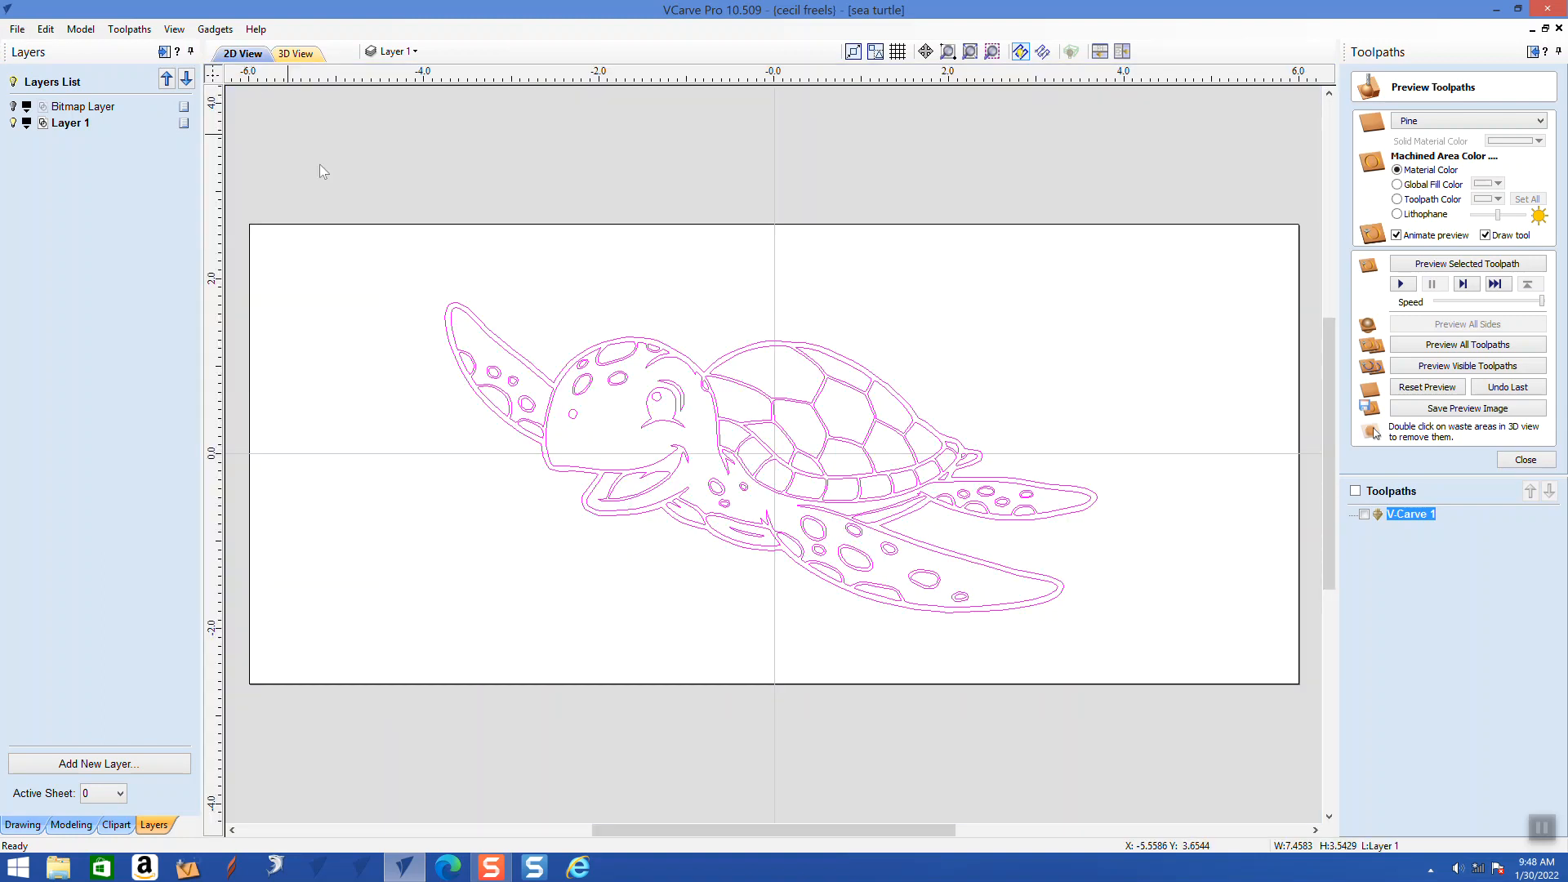
pyautogui.click(46, 34)
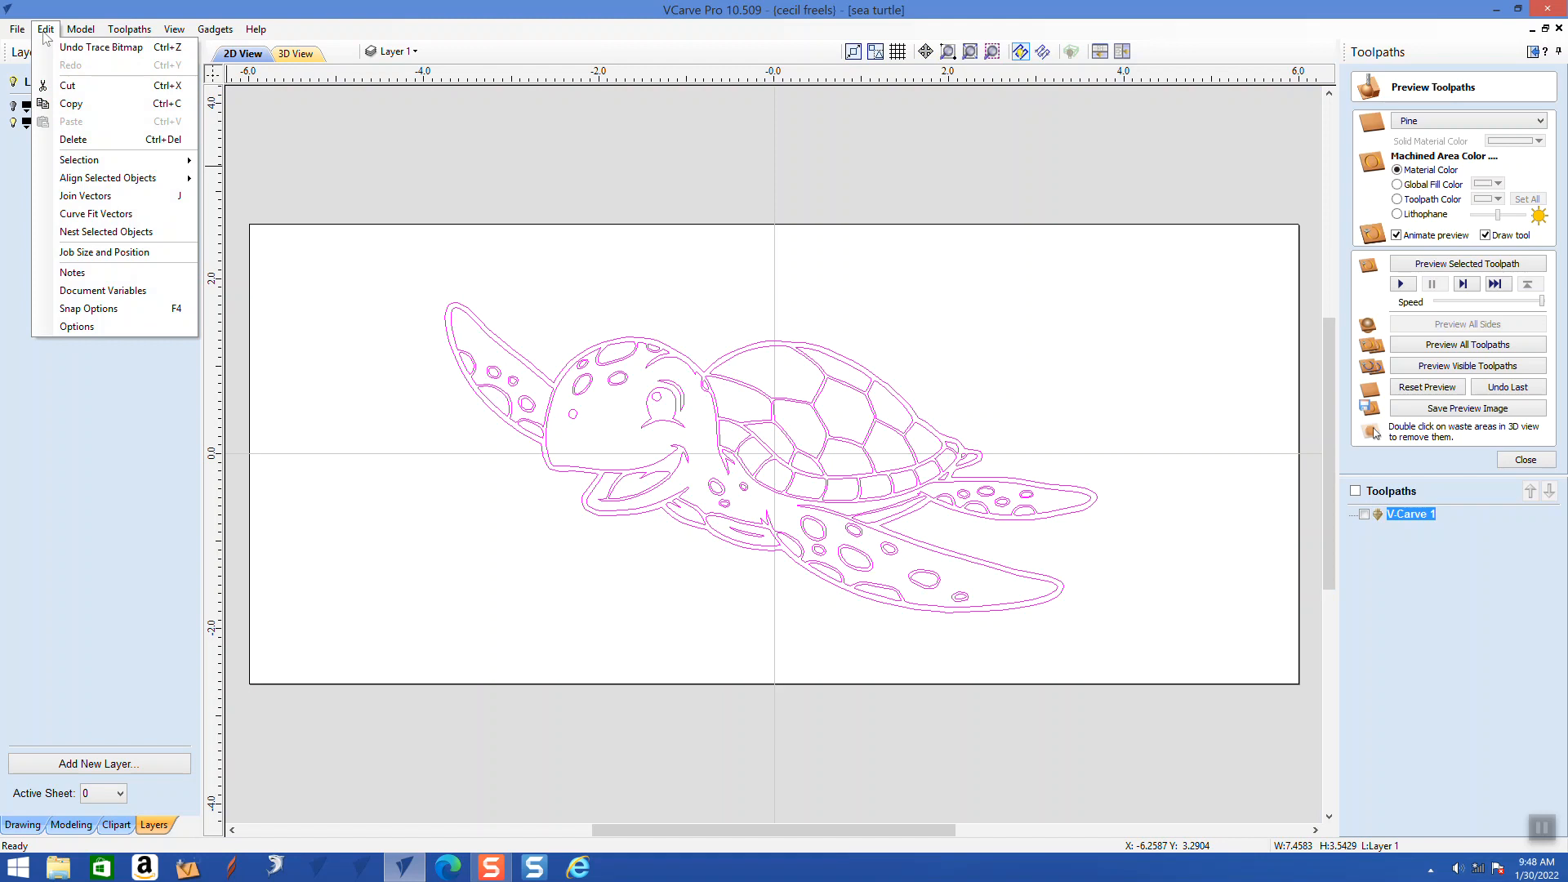
pyautogui.click(81, 106)
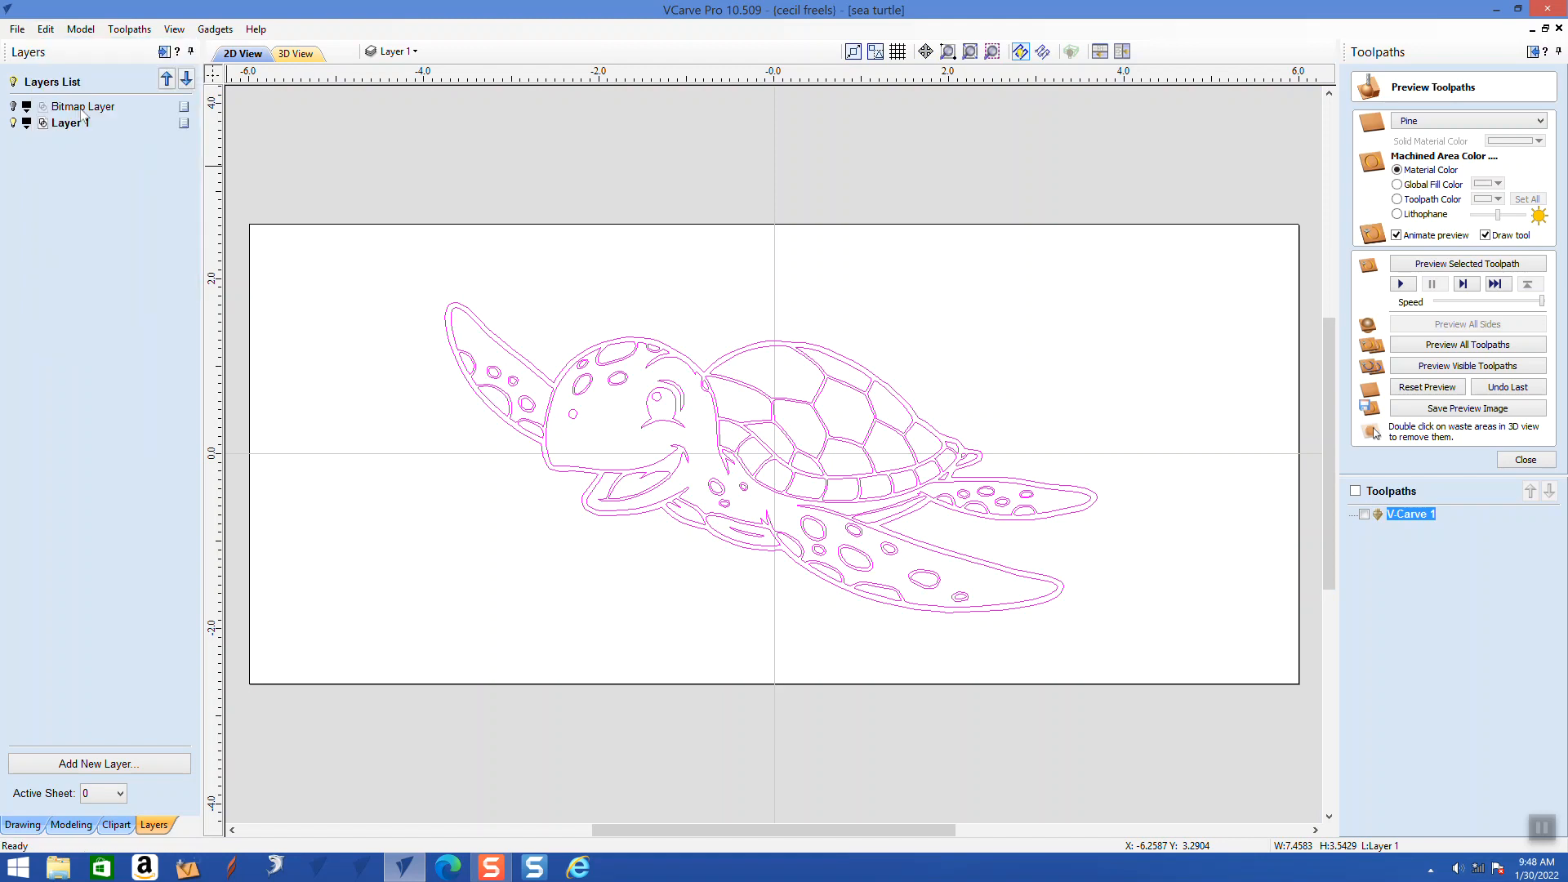
pyautogui.click(17, 31)
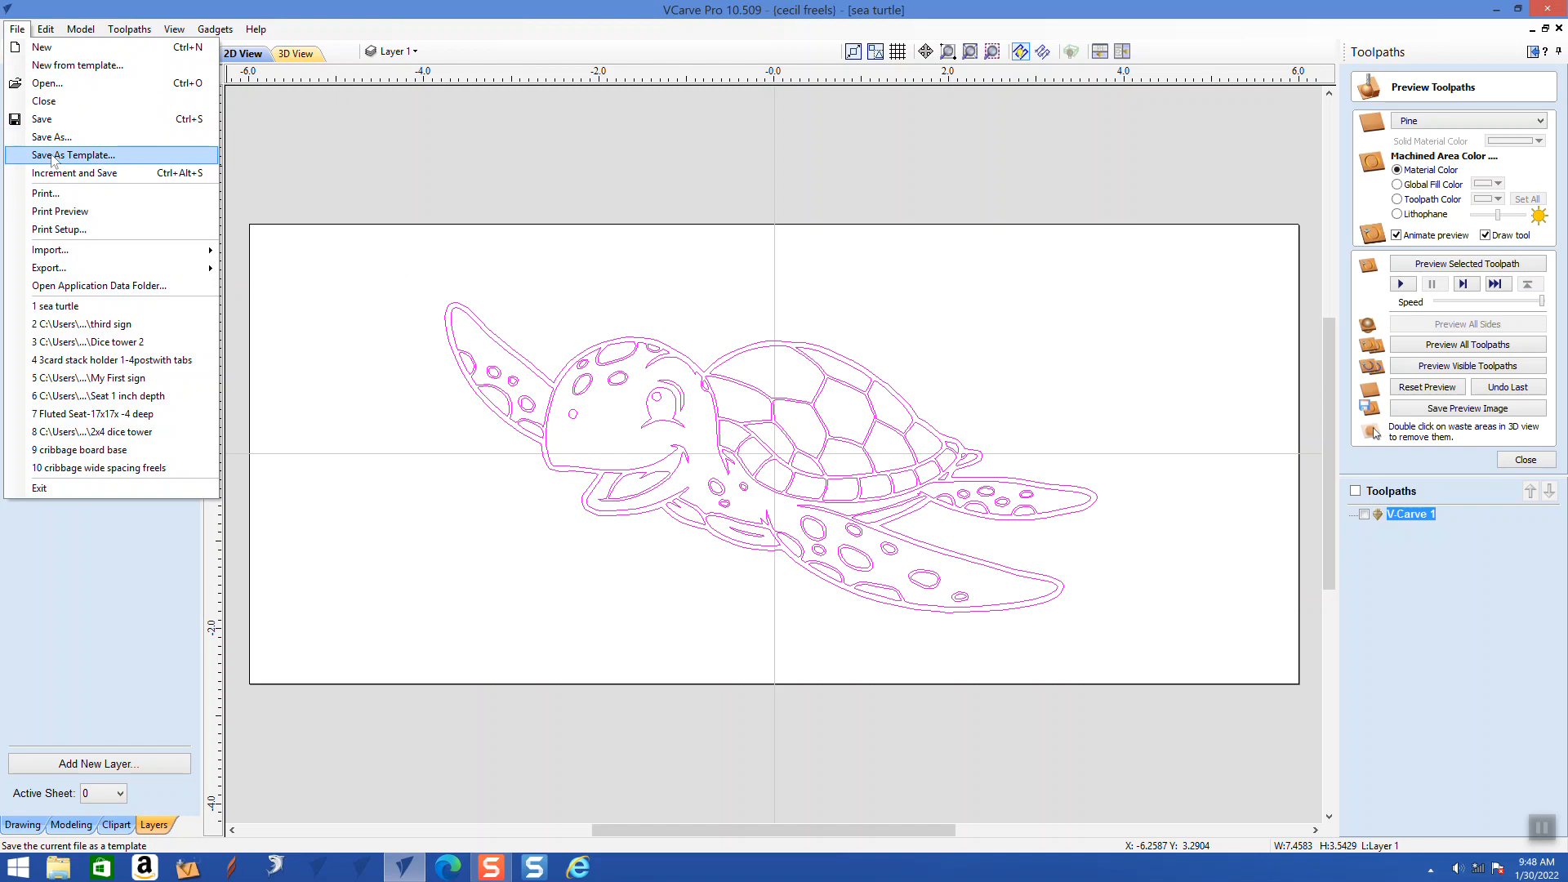
pyautogui.click(54, 88)
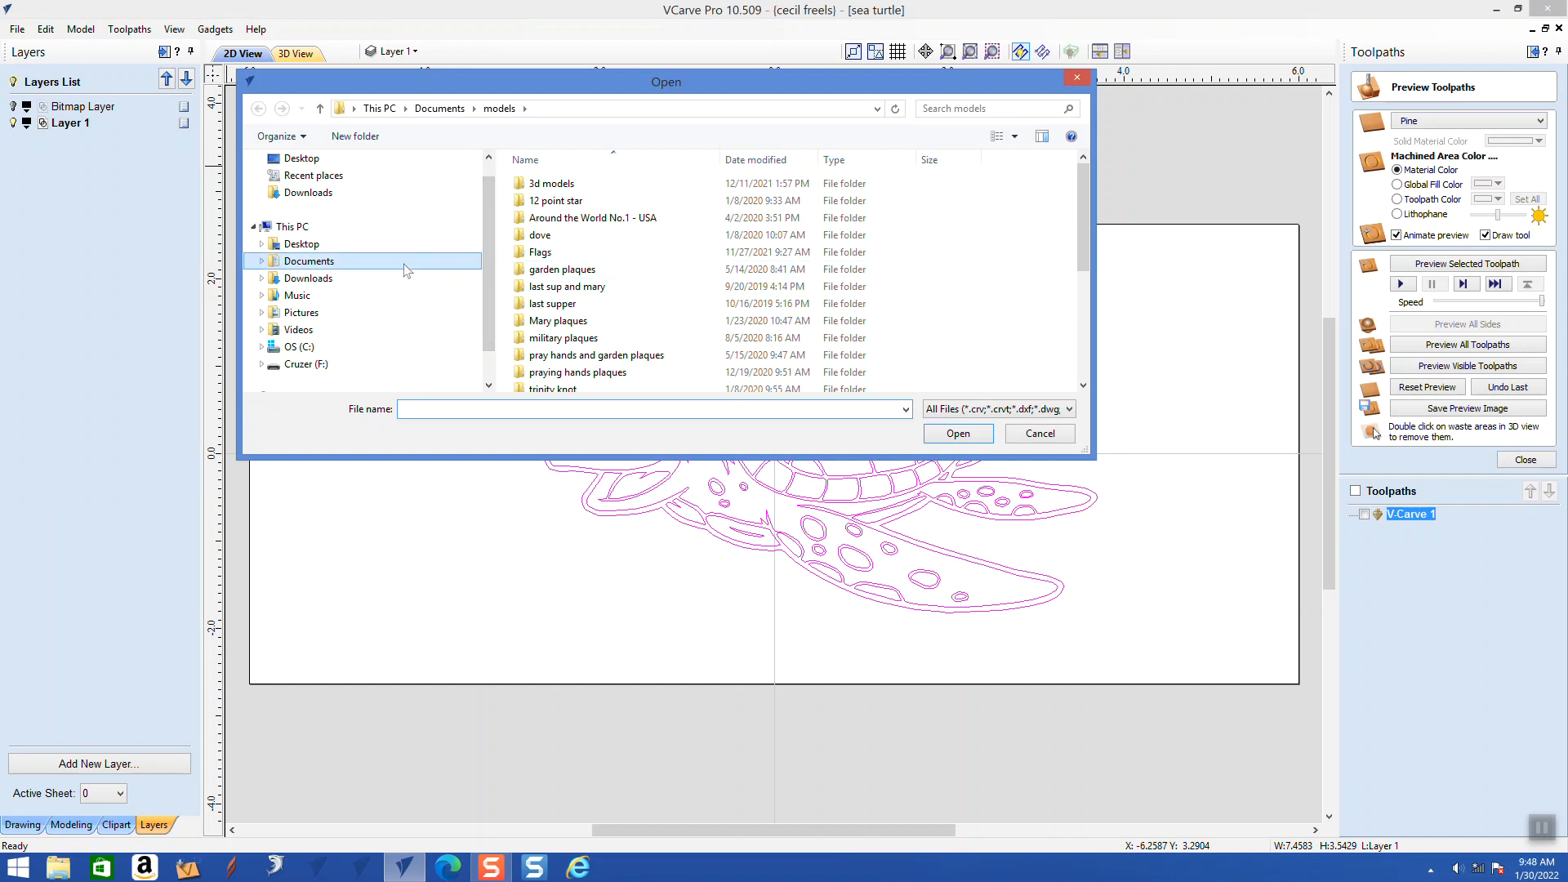
pyautogui.click(407, 271)
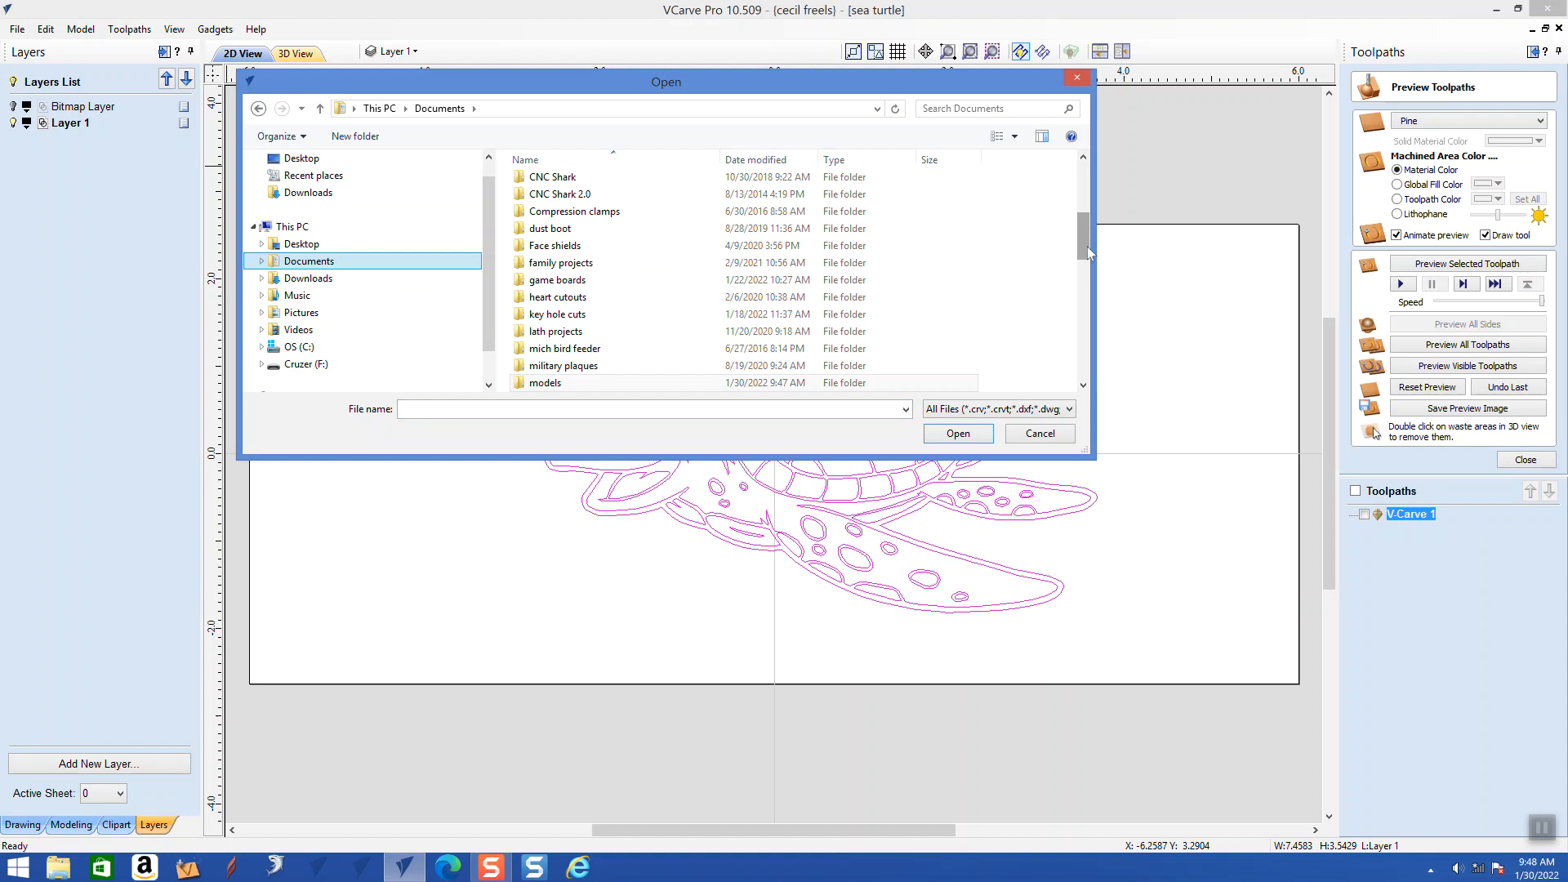
pyautogui.moveTo(1084, 248); pyautogui.dragTo(1085, 269)
pyautogui.moveTo(1083, 276); pyautogui.dragTo(1074, 236)
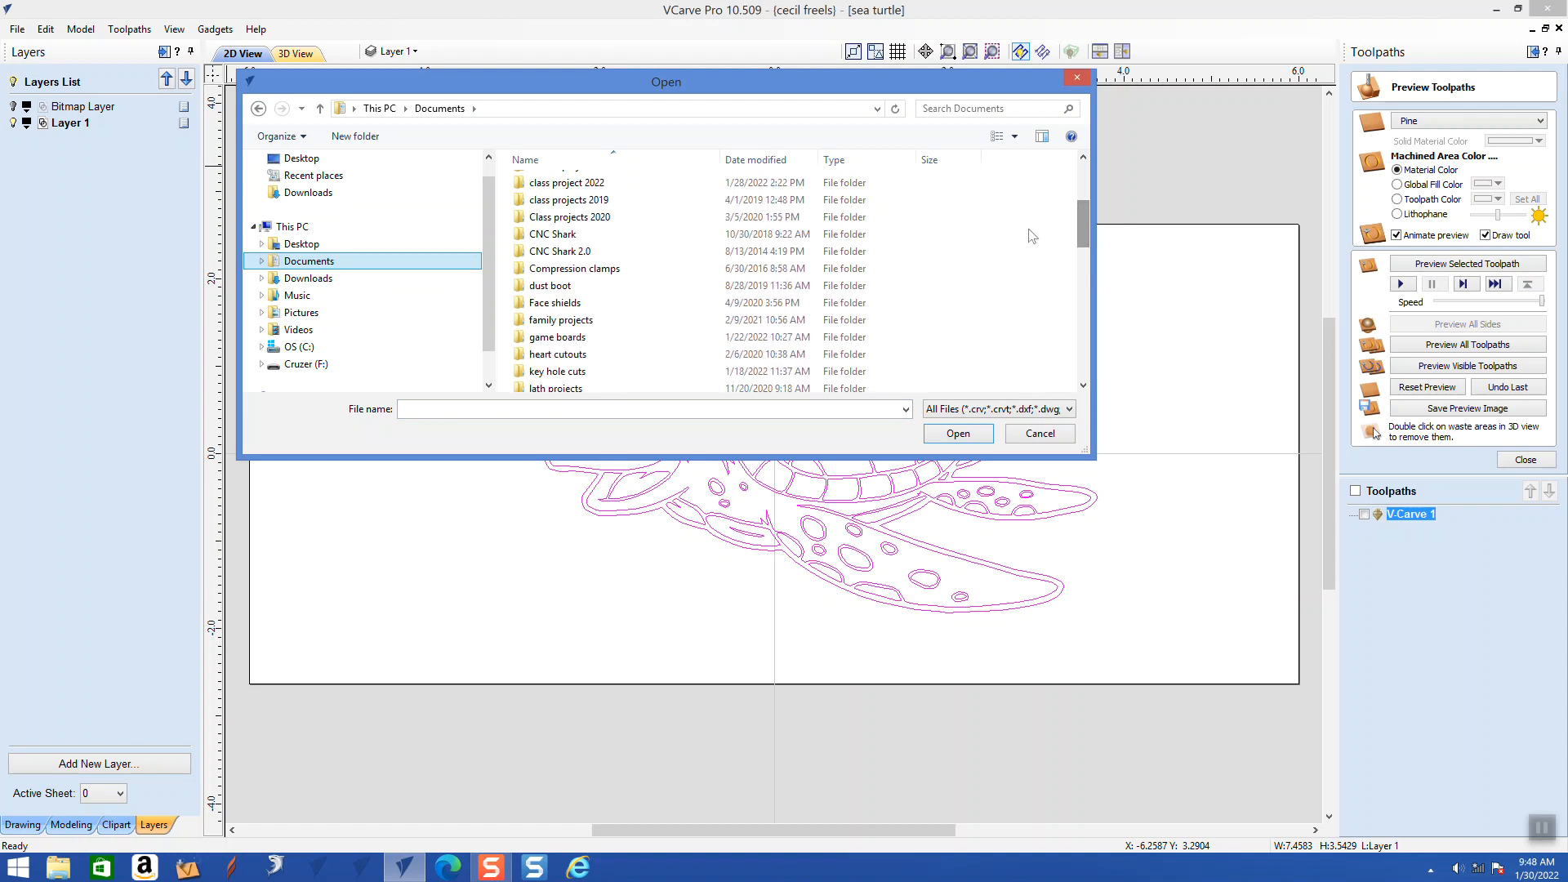
pyautogui.doubleClick(547, 185)
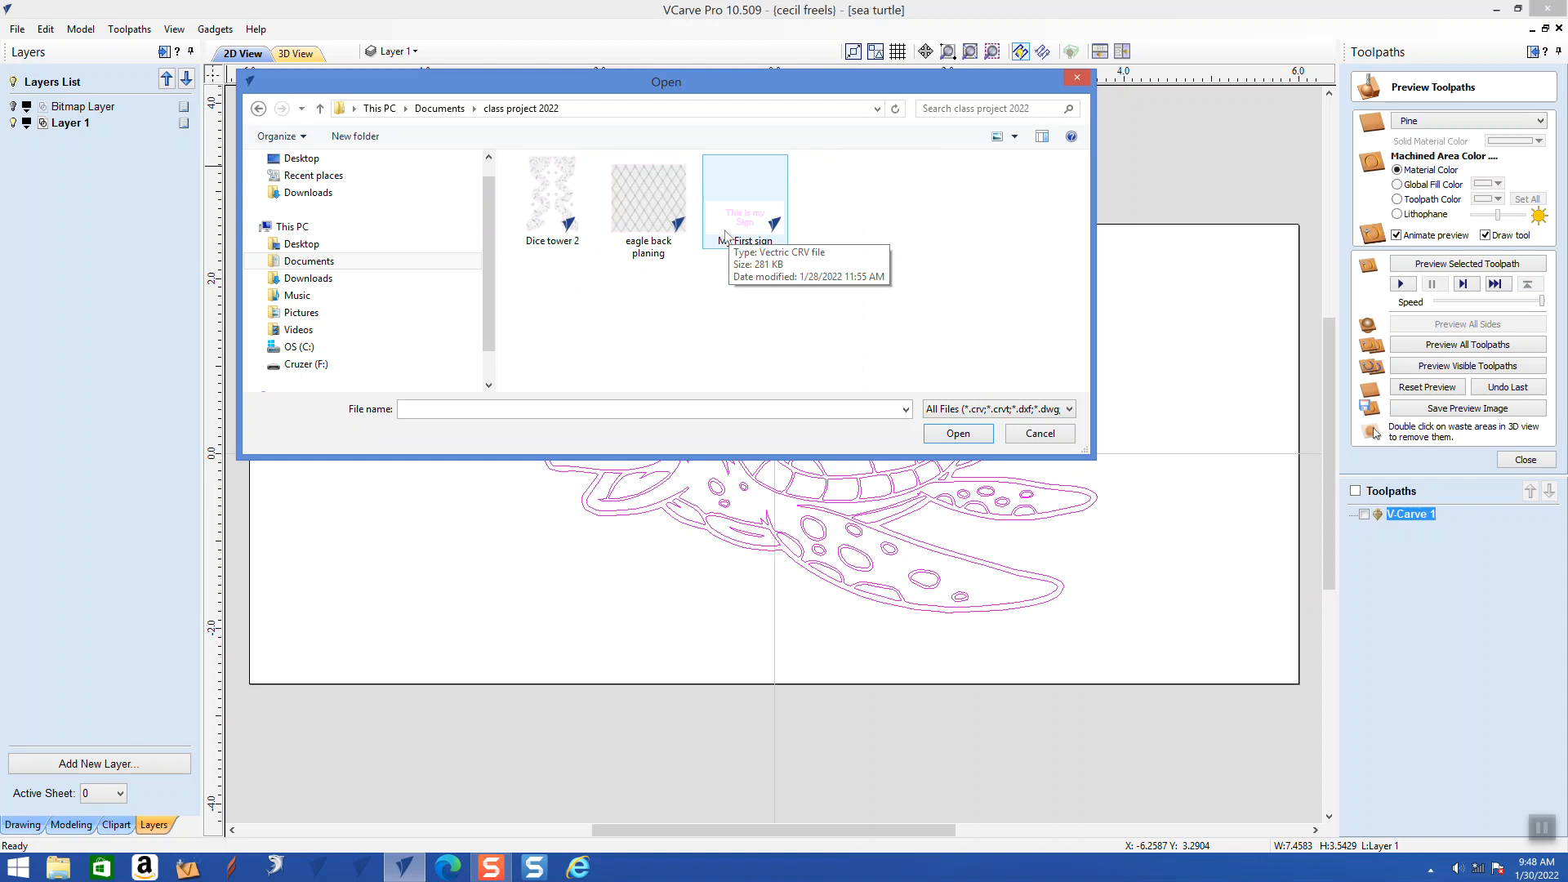
pyautogui.click(333, 262)
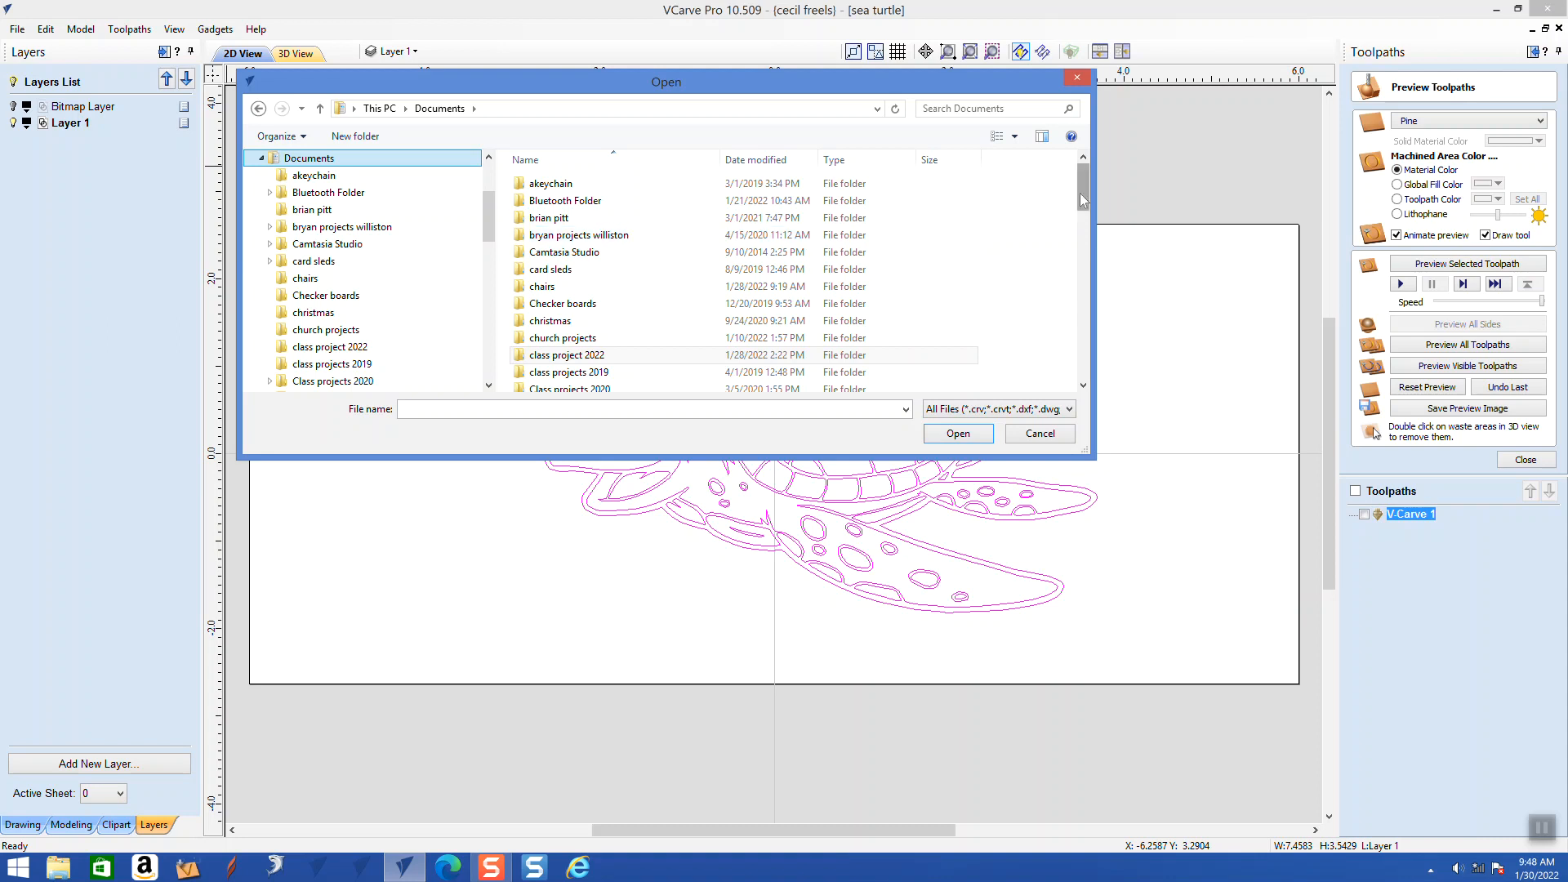
pyautogui.moveTo(1082, 200); pyautogui.dragTo(1082, 350)
pyautogui.scroll(-2, 1080, 345)
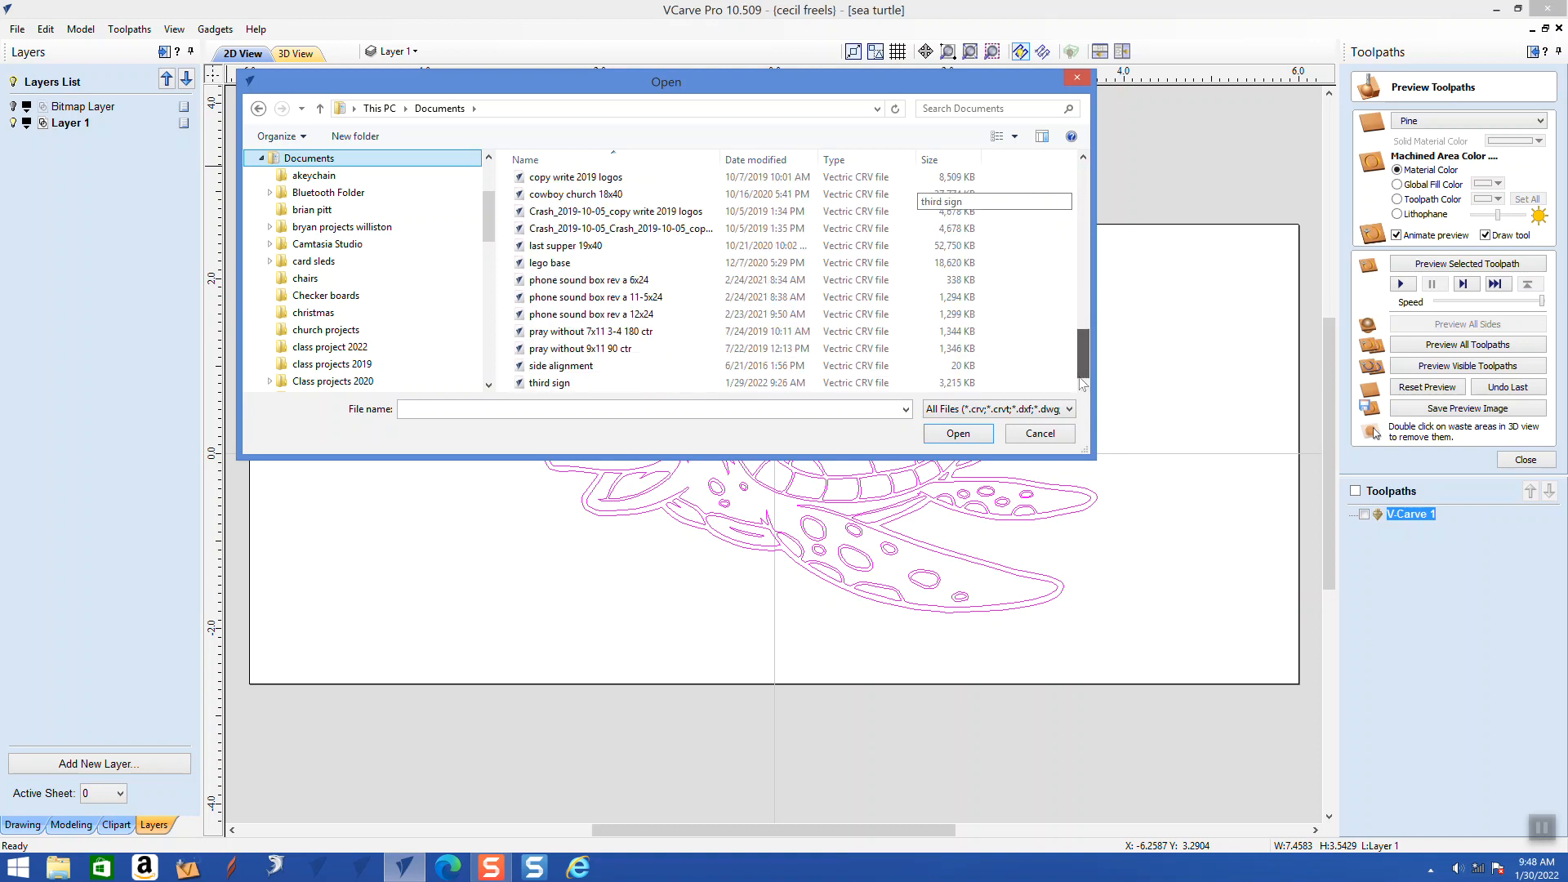
pyautogui.click(930, 110)
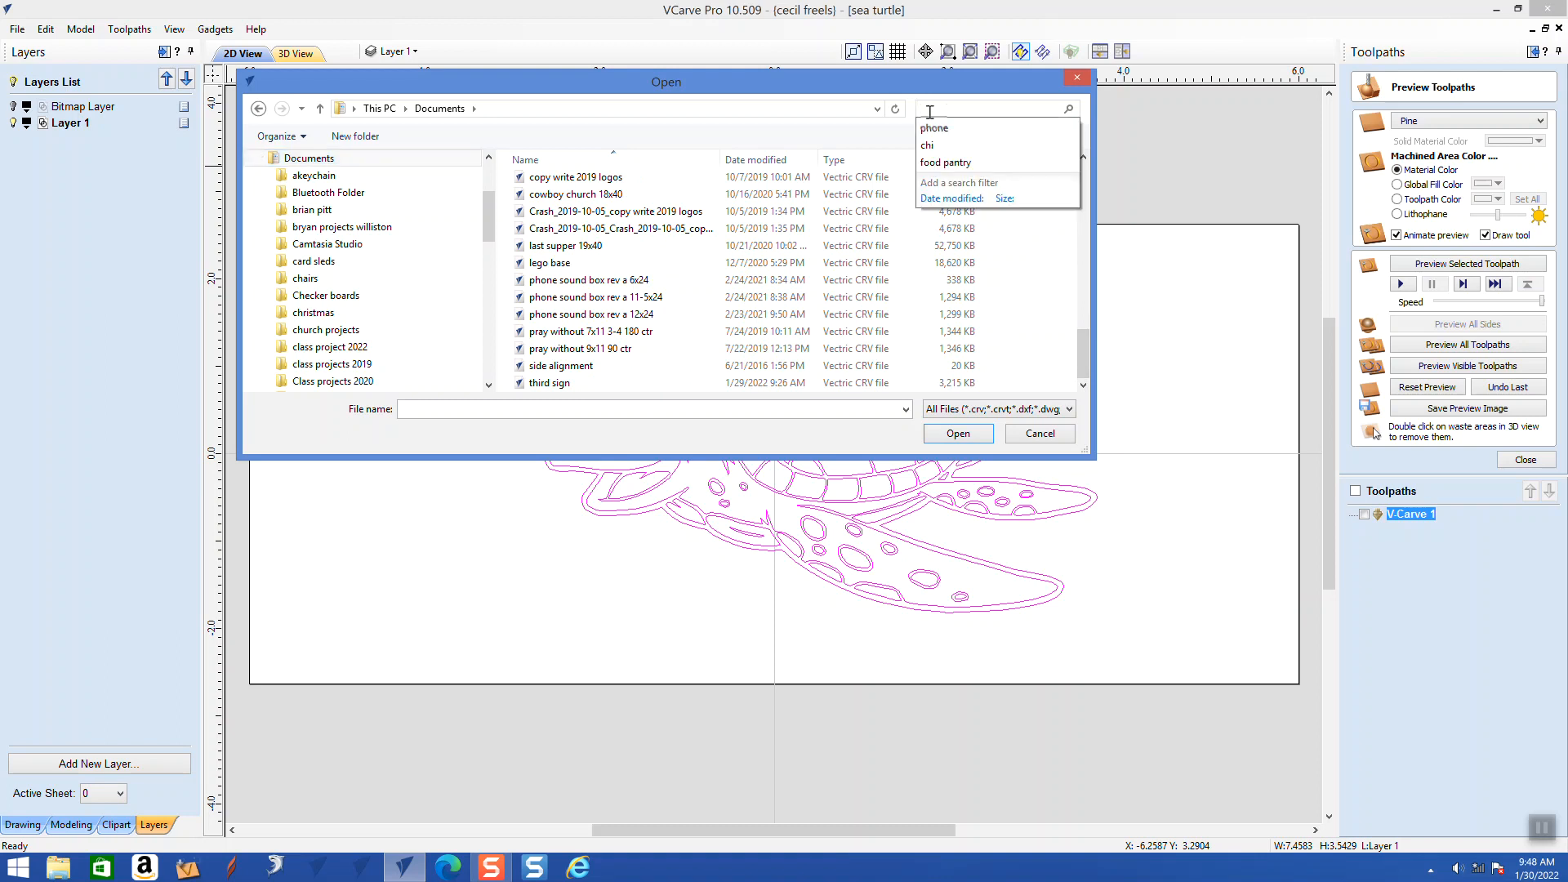
pyautogui.write('diana')
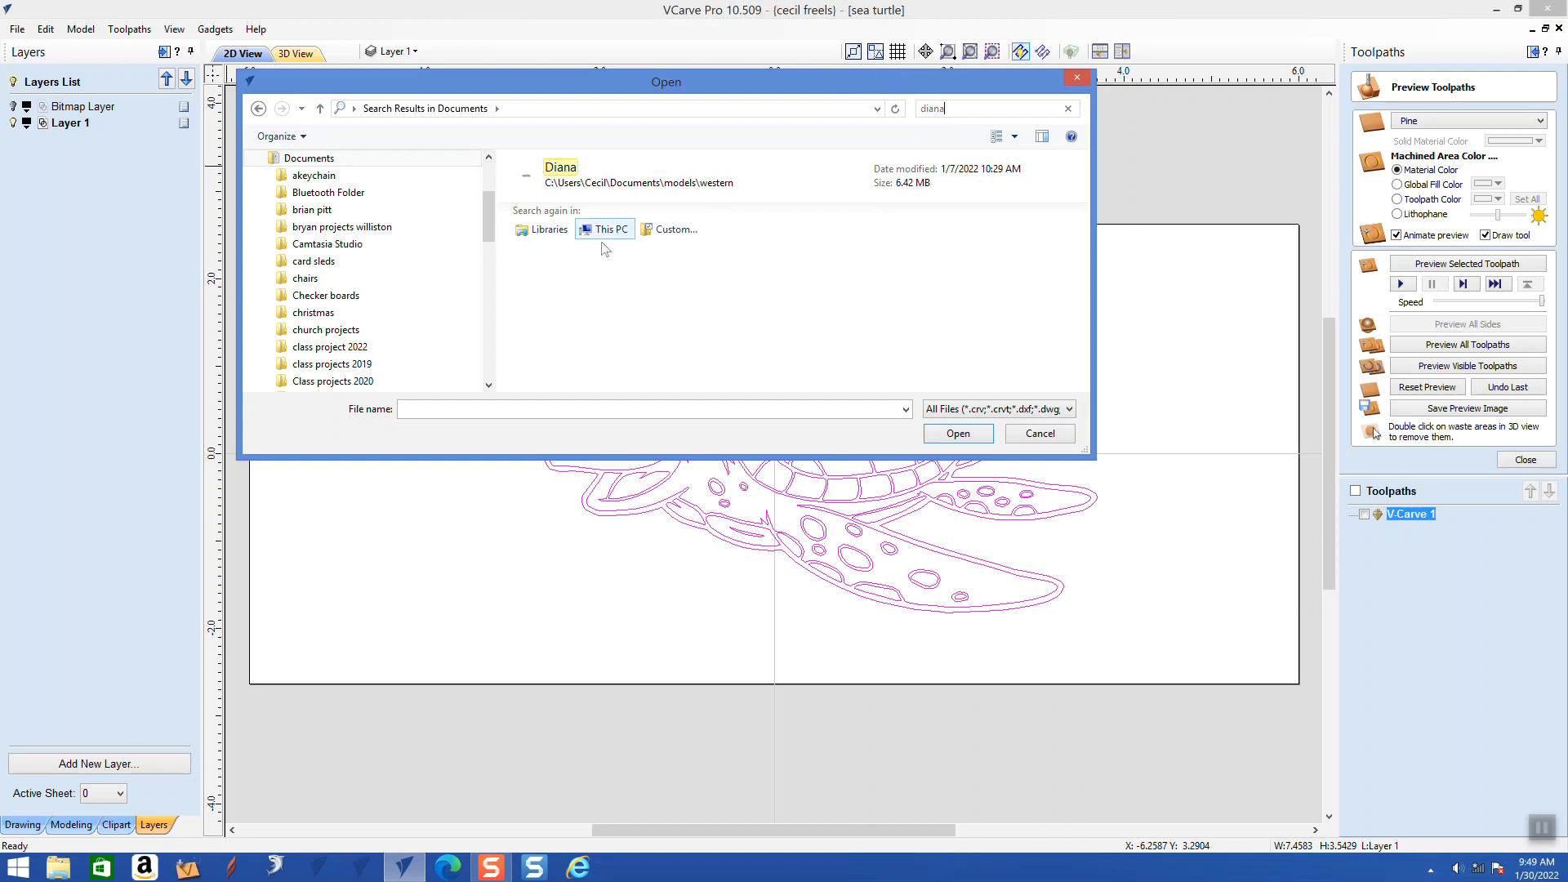
pyautogui.click(571, 186)
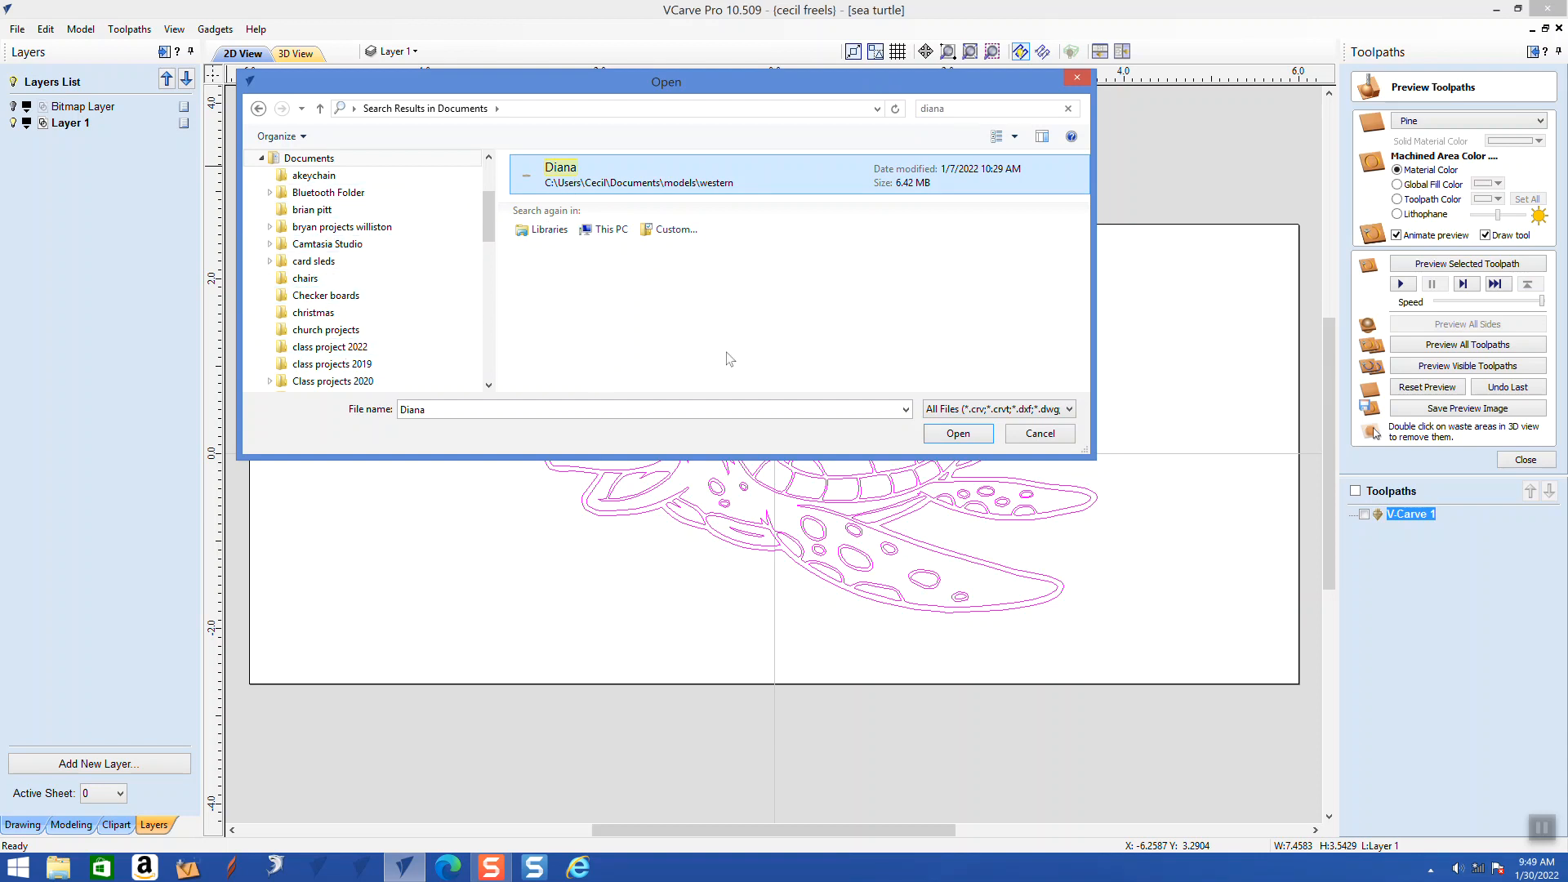
pyautogui.click(1033, 434)
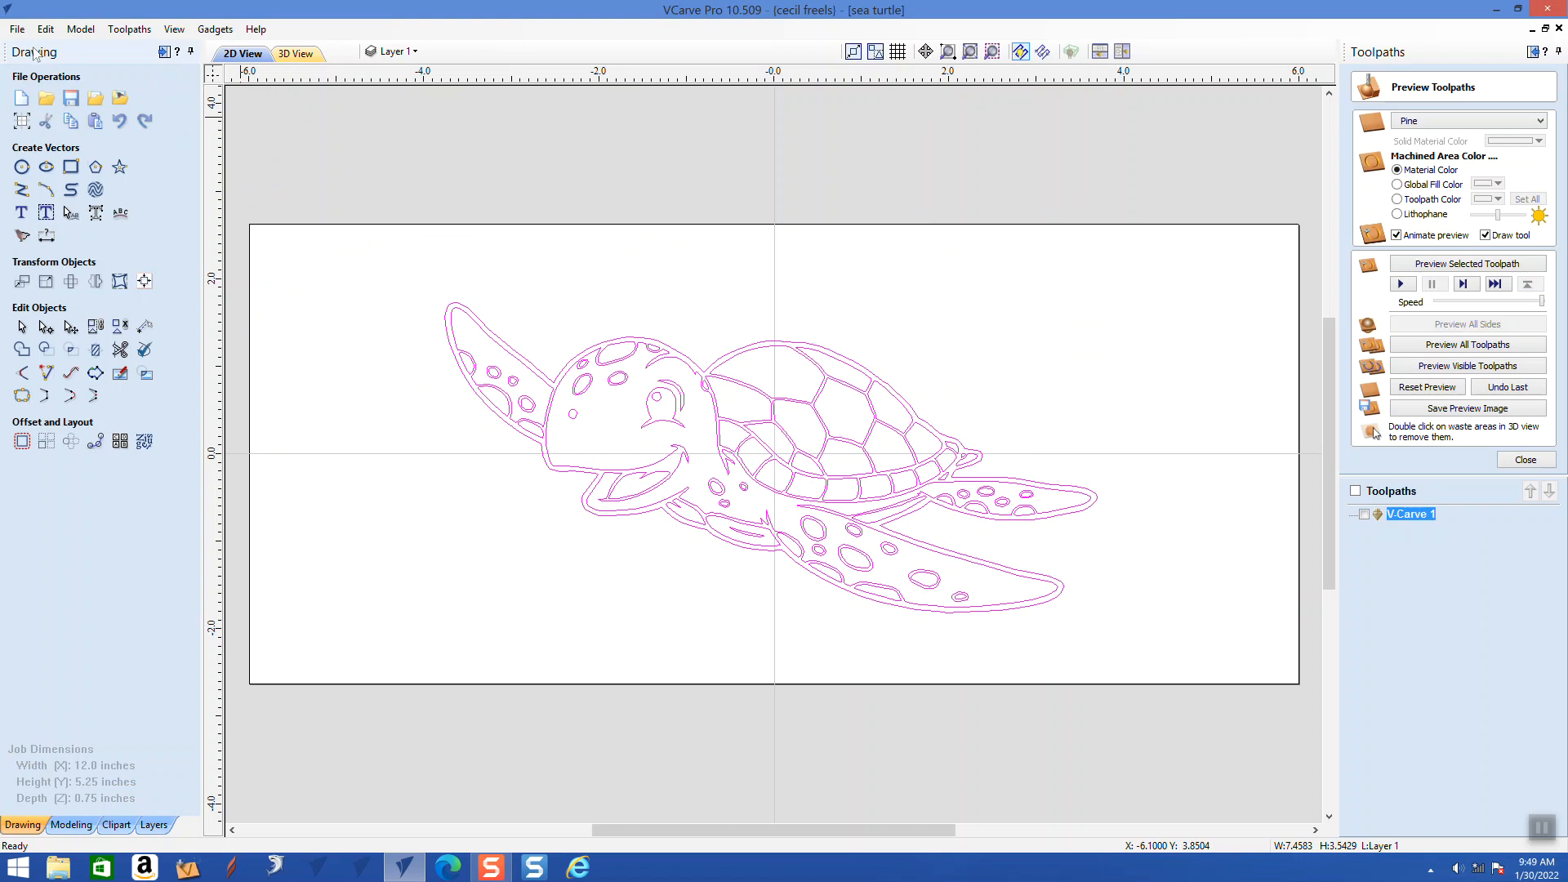
# - Create a new single-sided 12 × 5.25 inch pine job, 0.75 inches thick, and paste the copied turtle vectors into it
pyautogui.click(17, 30)
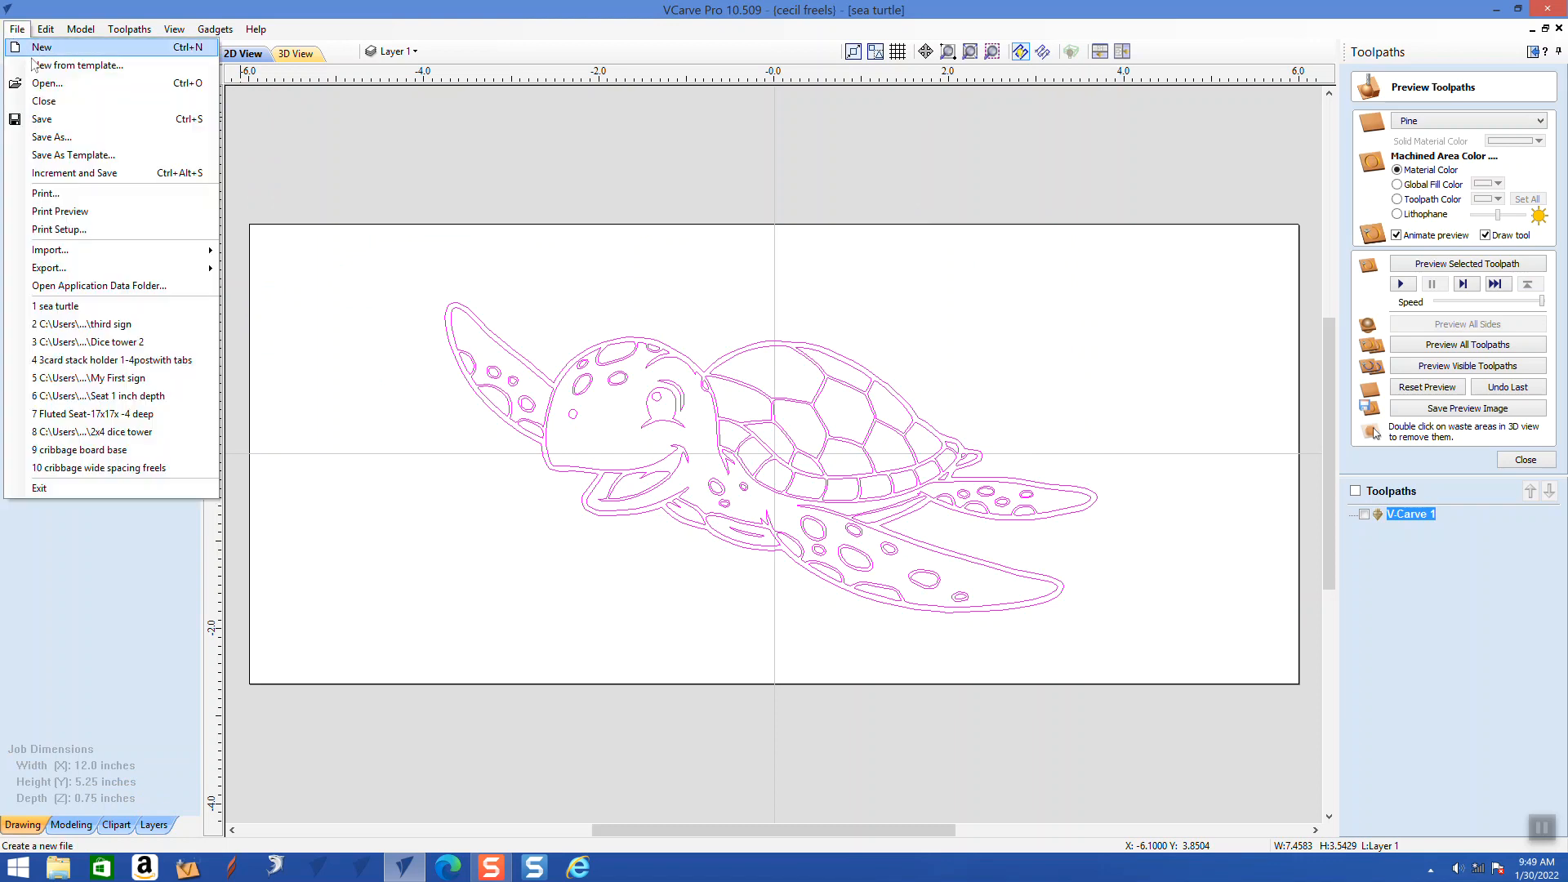
pyautogui.click(37, 48)
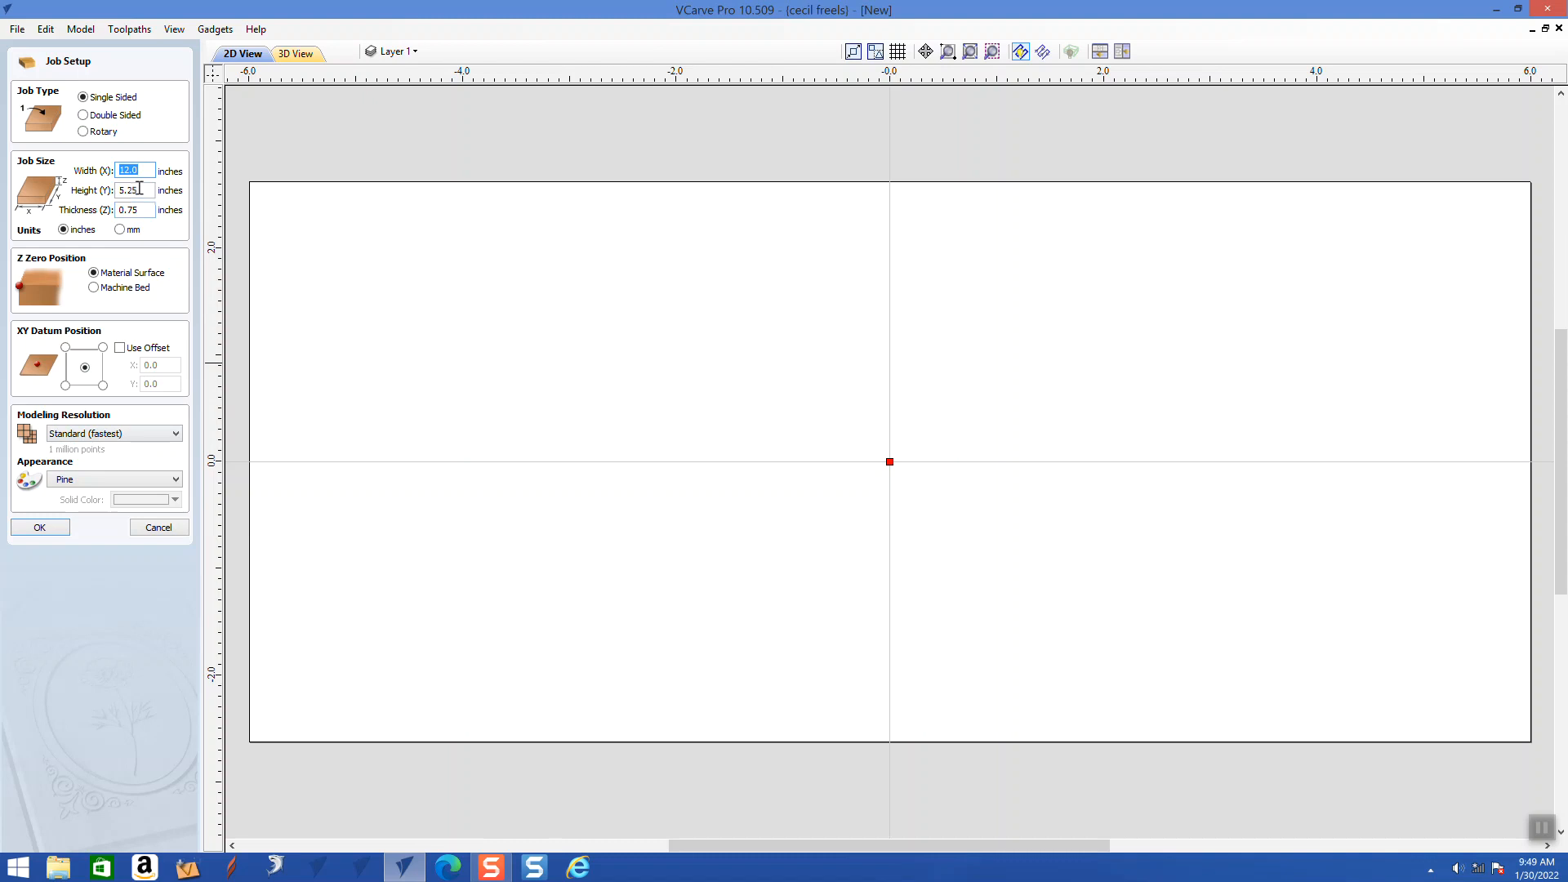
pyautogui.click(56, 529)
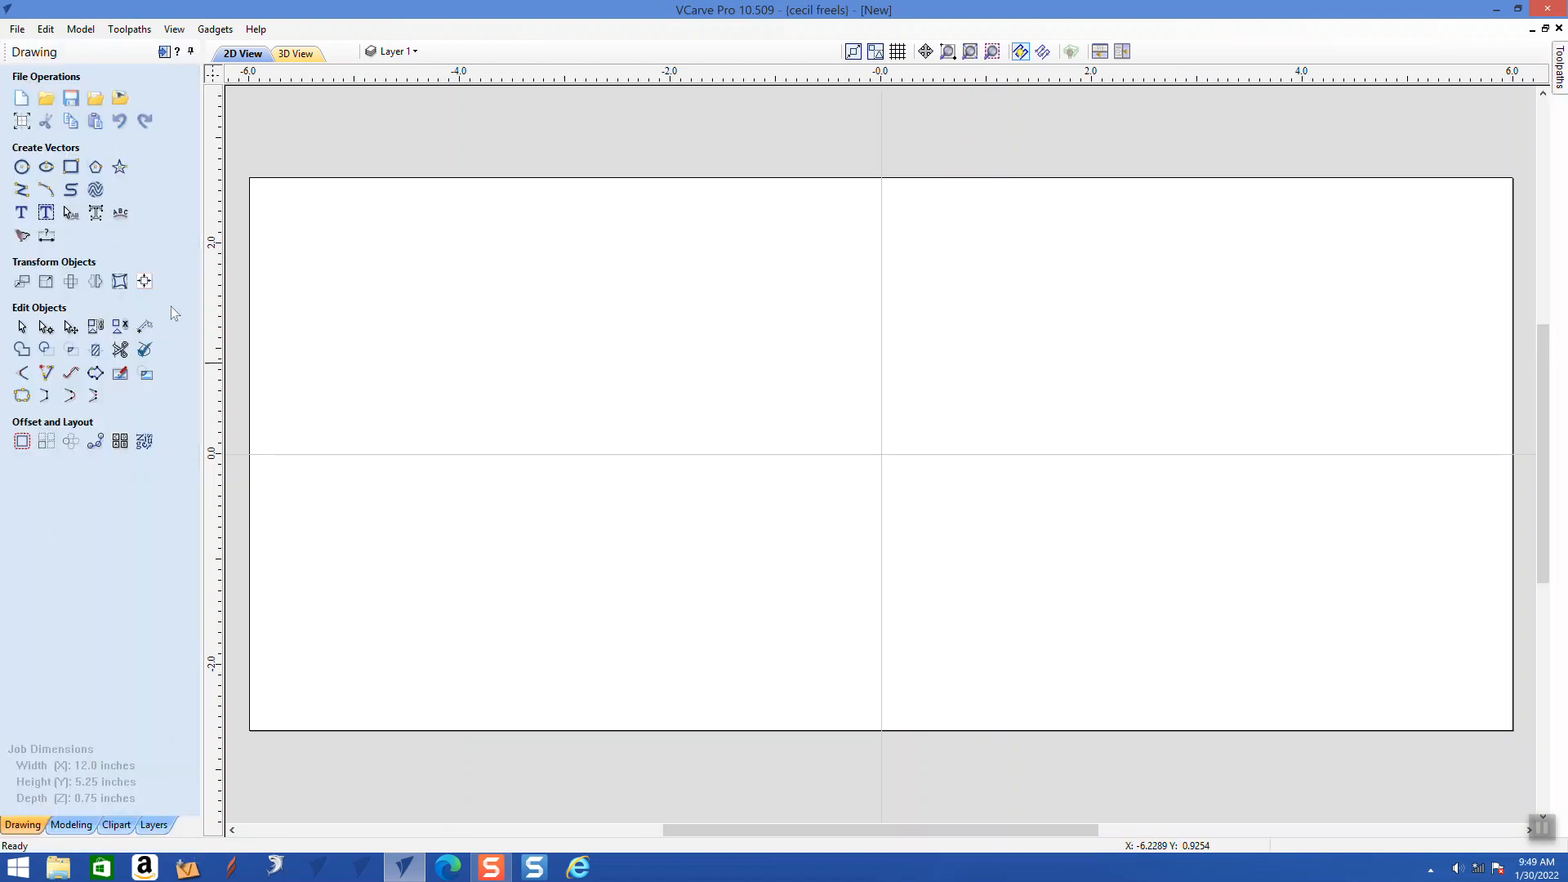
pyautogui.click(40, 29)
pyautogui.click(71, 121)
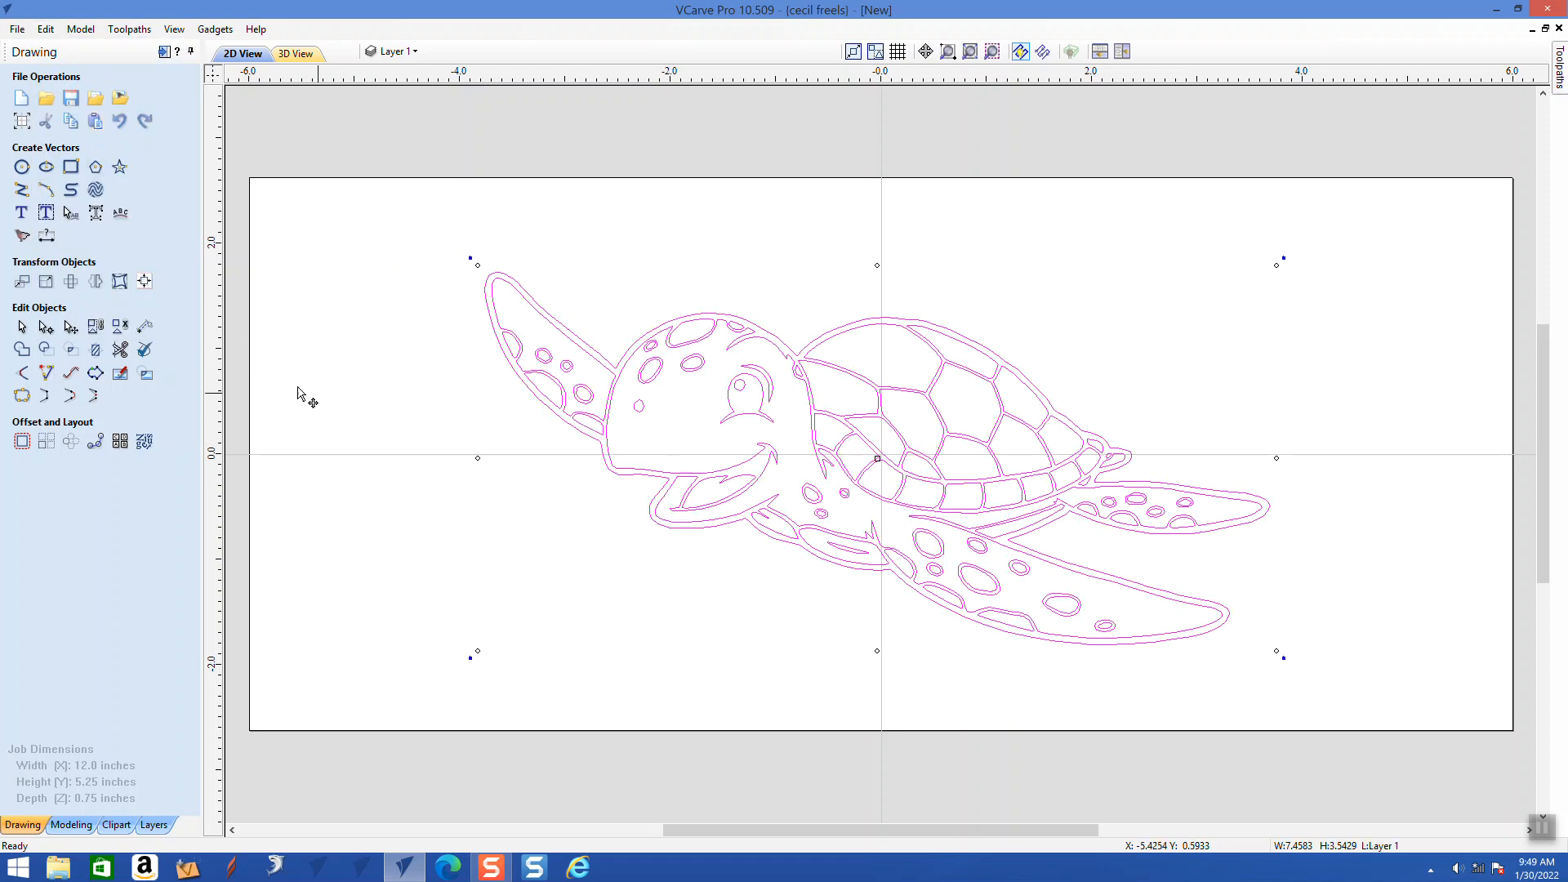
# - Resize the turtle to 4 inches wide about its center, keeping width and height linked
pyautogui.click(47, 281)
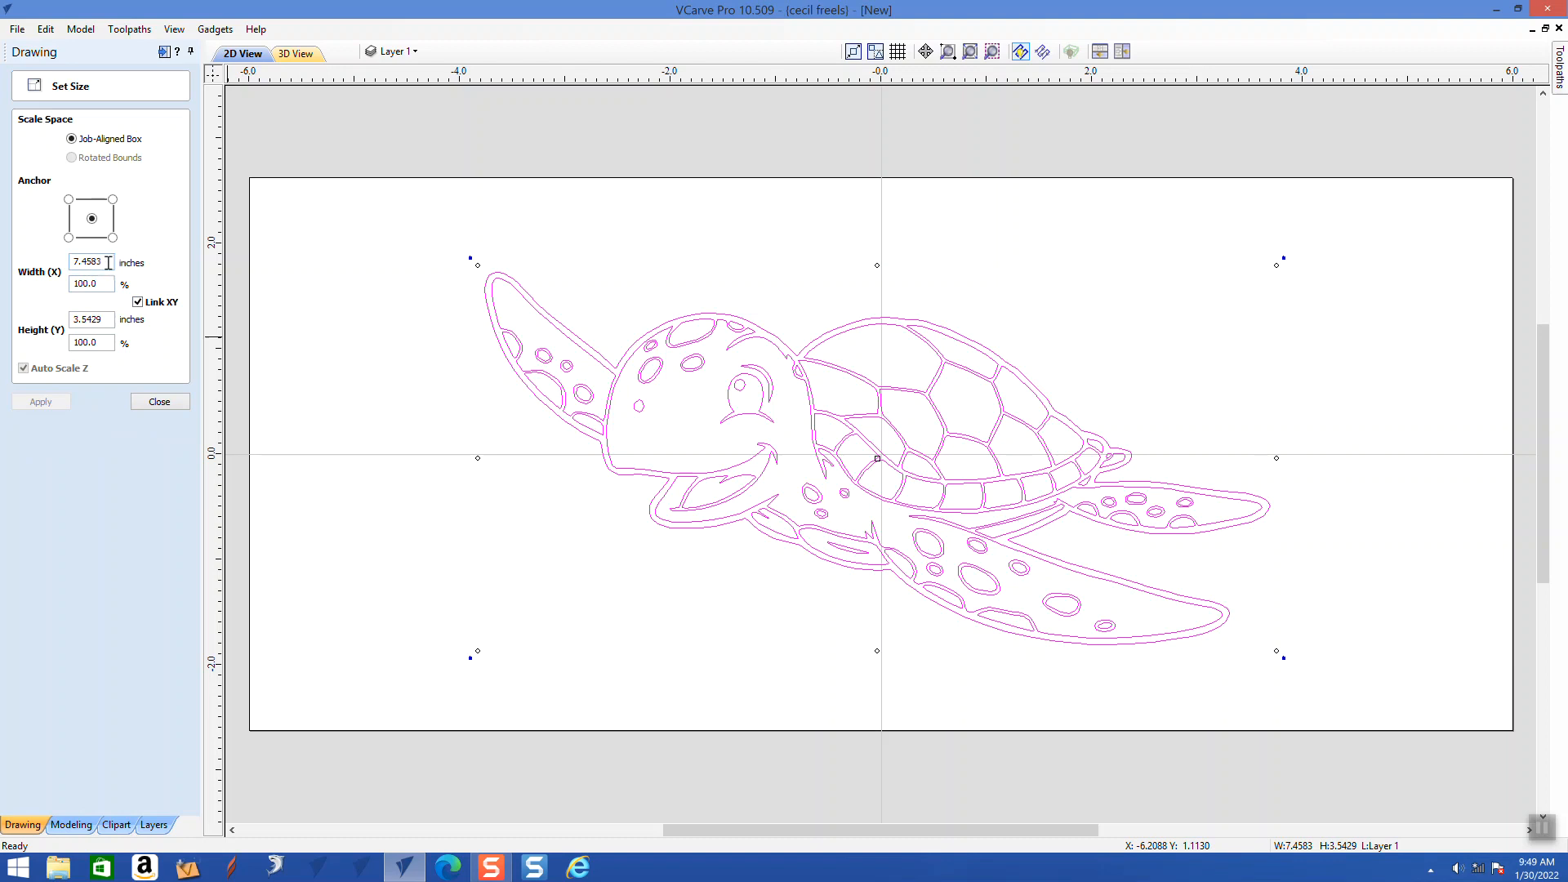
pyautogui.moveTo(107, 262); pyautogui.dragTo(45, 265)
pyautogui.write('4')
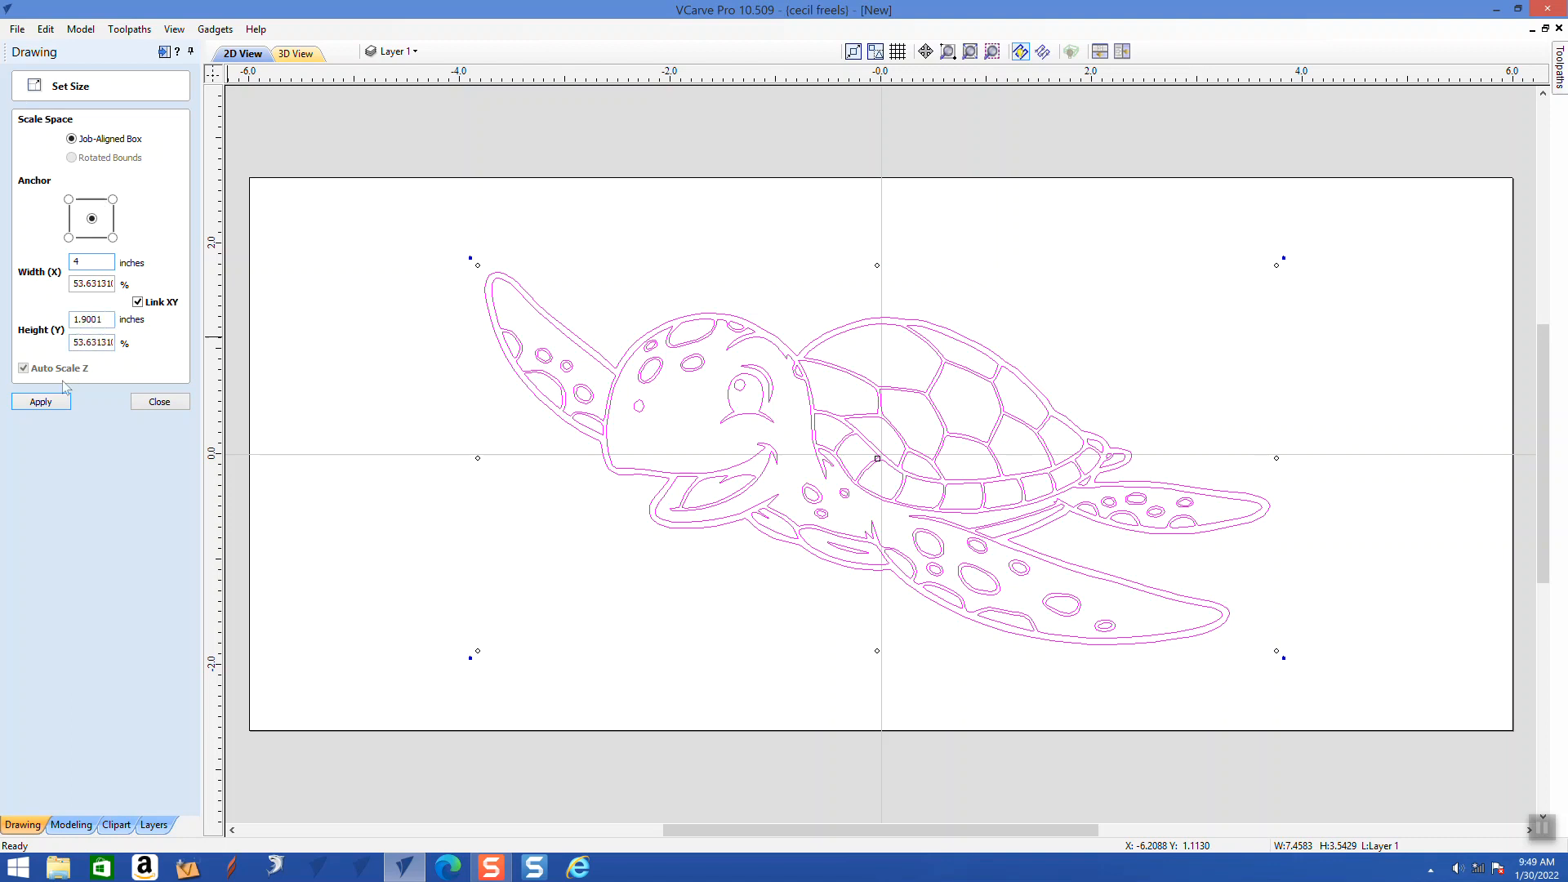
pyautogui.click(54, 403)
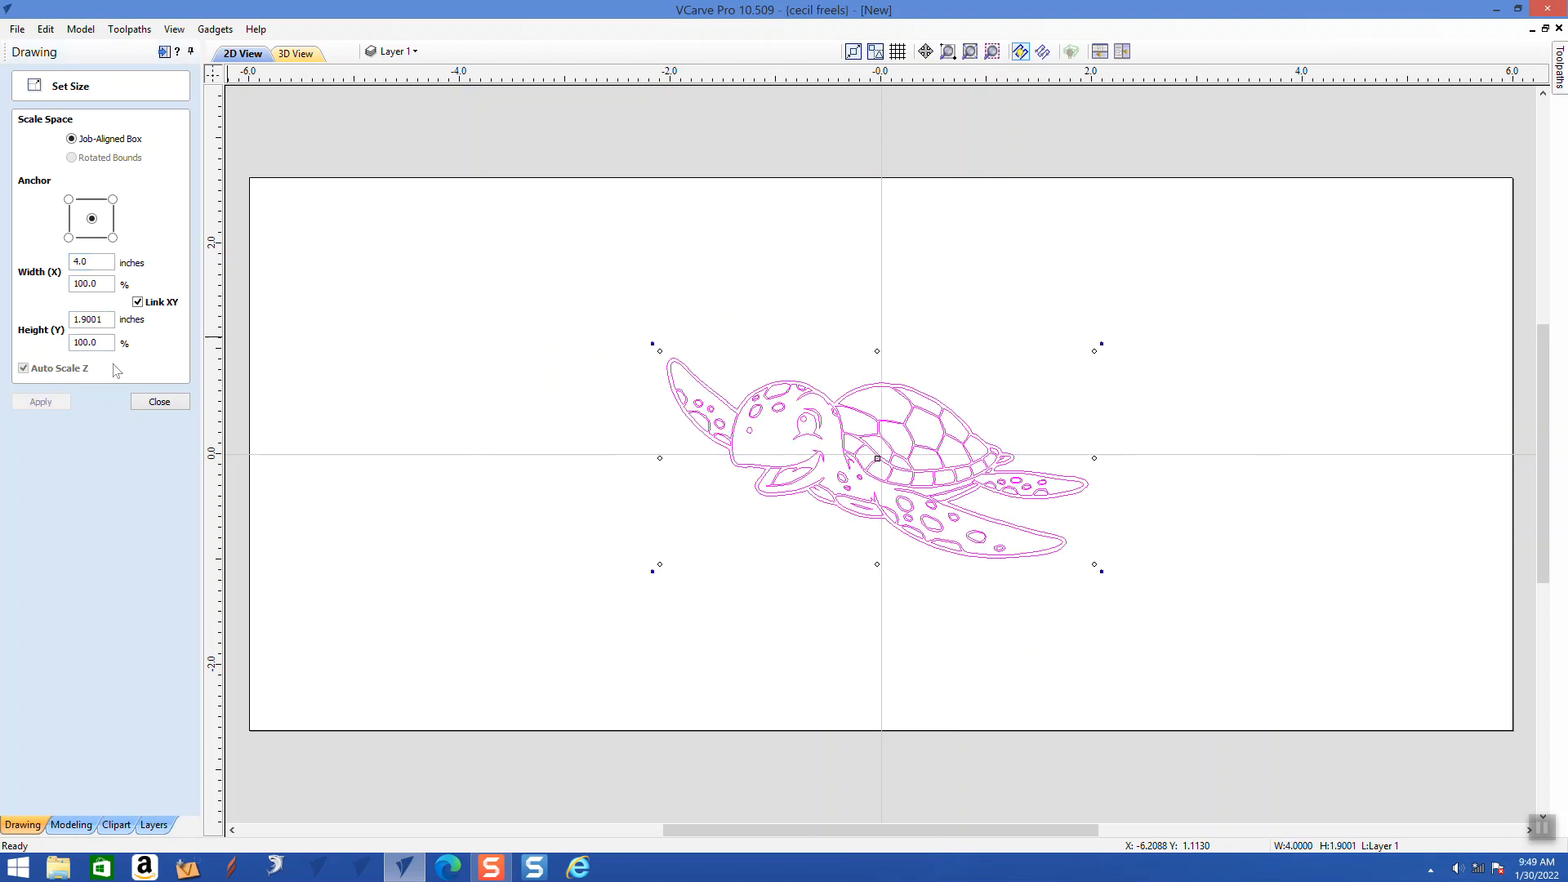
pyautogui.click(161, 410)
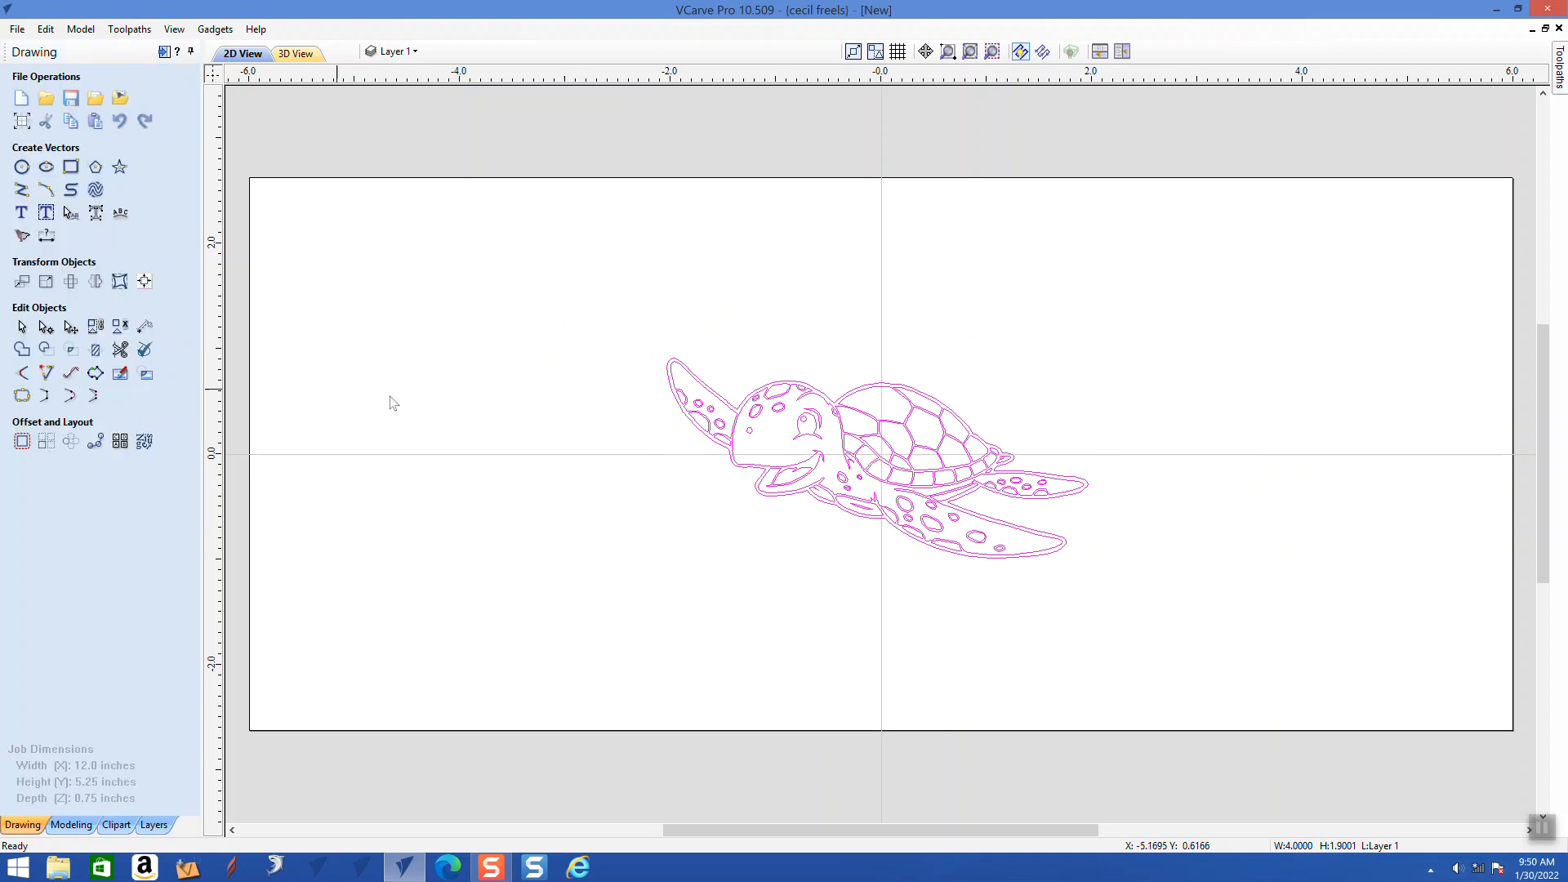
# - Nudge the turtle vectors straight down into the lower half of the board, just below the horizontal center line
pyautogui.click(891, 443)
pyautogui.press('Down')
pyautogui.press('Down')
pyautogui.press('Down')
pyautogui.press('Down')
pyautogui.press('Down')
pyautogui.press('Down')
pyautogui.press('Down')
pyautogui.press('Down')
pyautogui.press('Down')
pyautogui.press('Down')
pyautogui.press('Down')
pyautogui.press('Down')
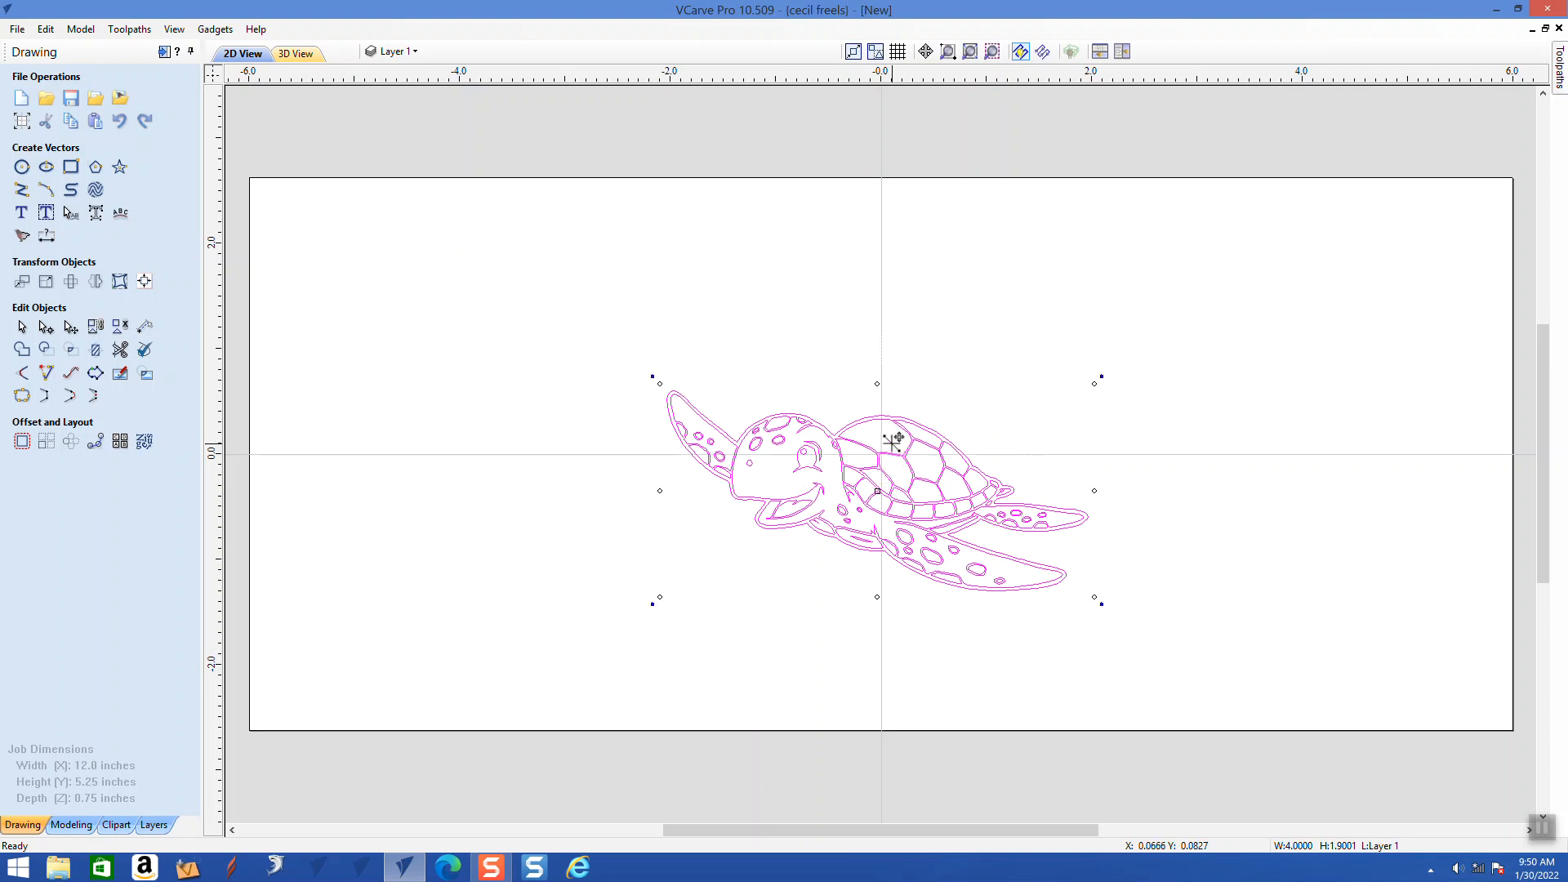
pyautogui.press('Down')
pyautogui.press('Down')
pyautogui.press('Up')
pyautogui.press('Up')
pyautogui.press('Up')
pyautogui.press('Up')
pyautogui.press('Up')
pyautogui.press('Up')
pyautogui.press('Up')
pyautogui.press('Up')
pyautogui.press('Up')
pyautogui.press('Up')
pyautogui.press('Up')
pyautogui.press('Up')
pyautogui.press('Up')
pyautogui.press('Up')
pyautogui.press('Up')
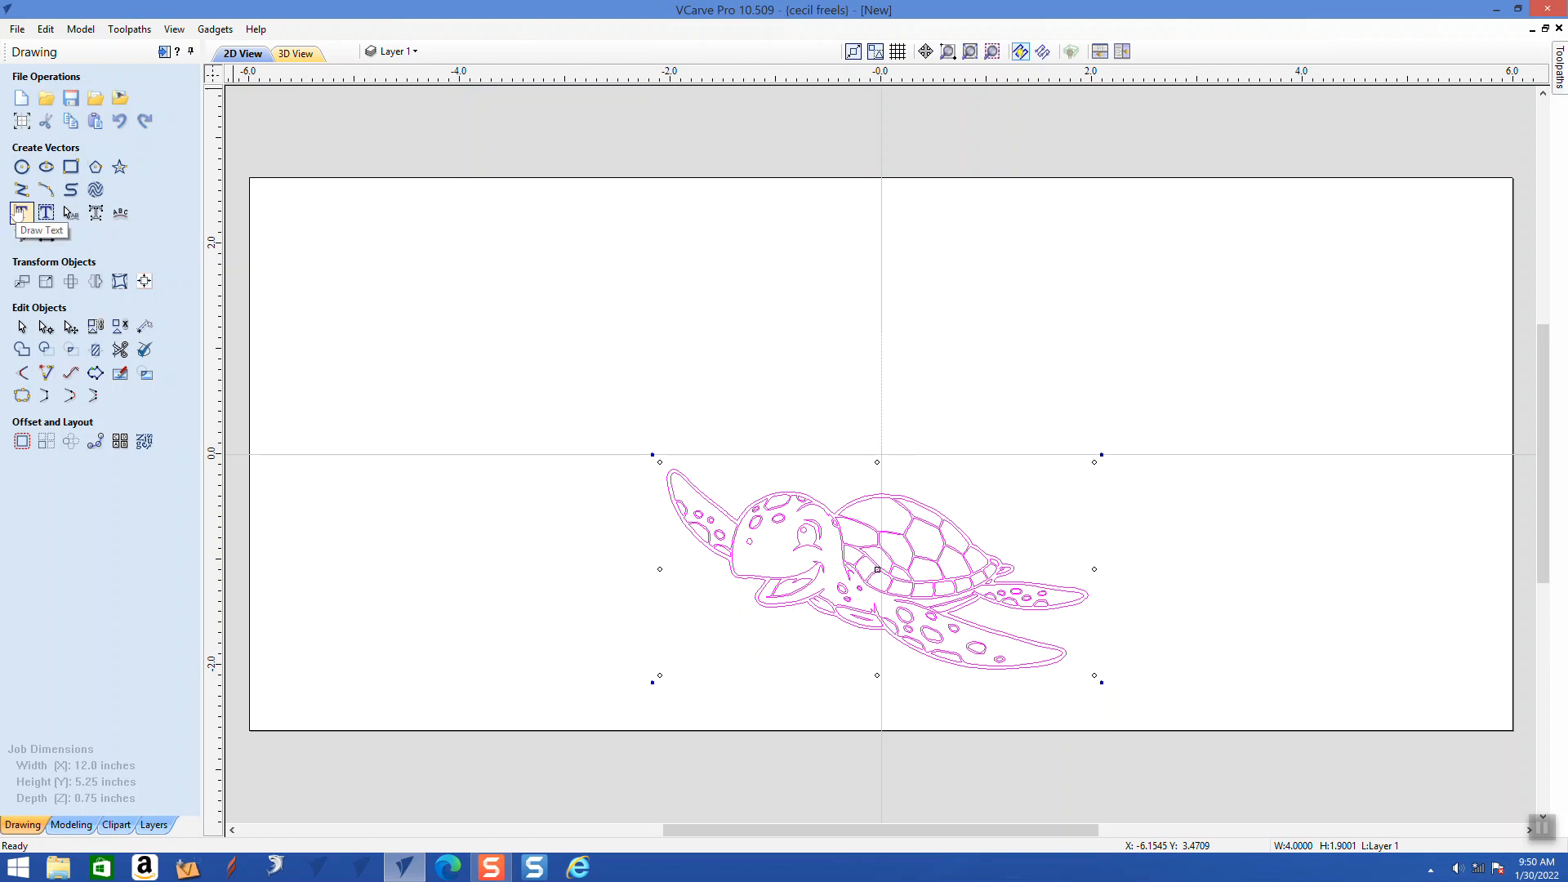
# - Create the text "My fanacy Sign" in the KaiTi TrueType font at a 1.0 inch height
pyautogui.click(19, 212)
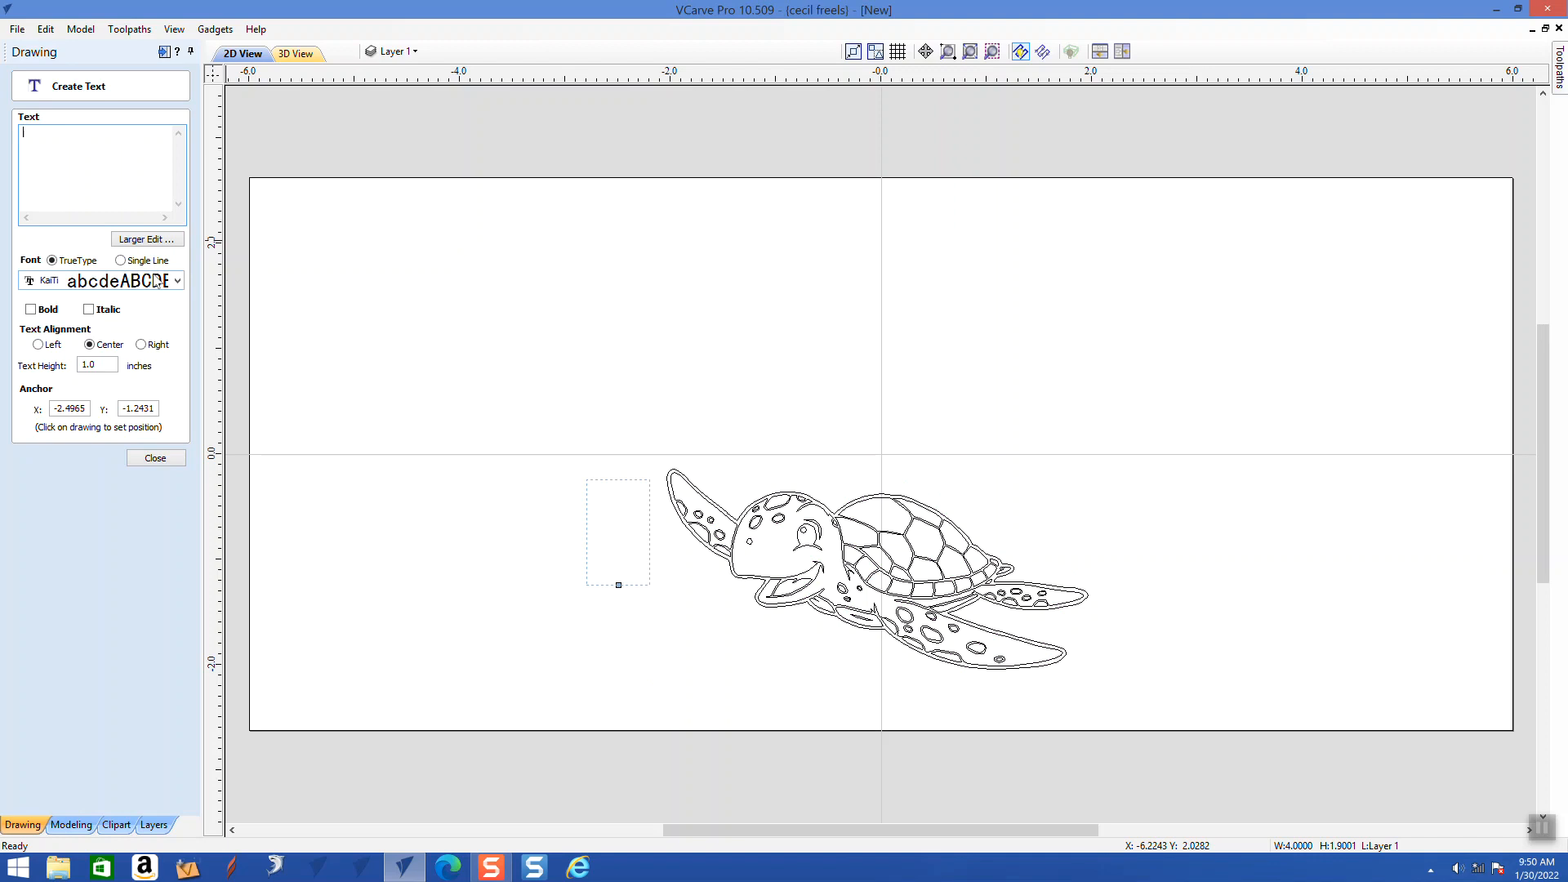
pyautogui.write('My fan')
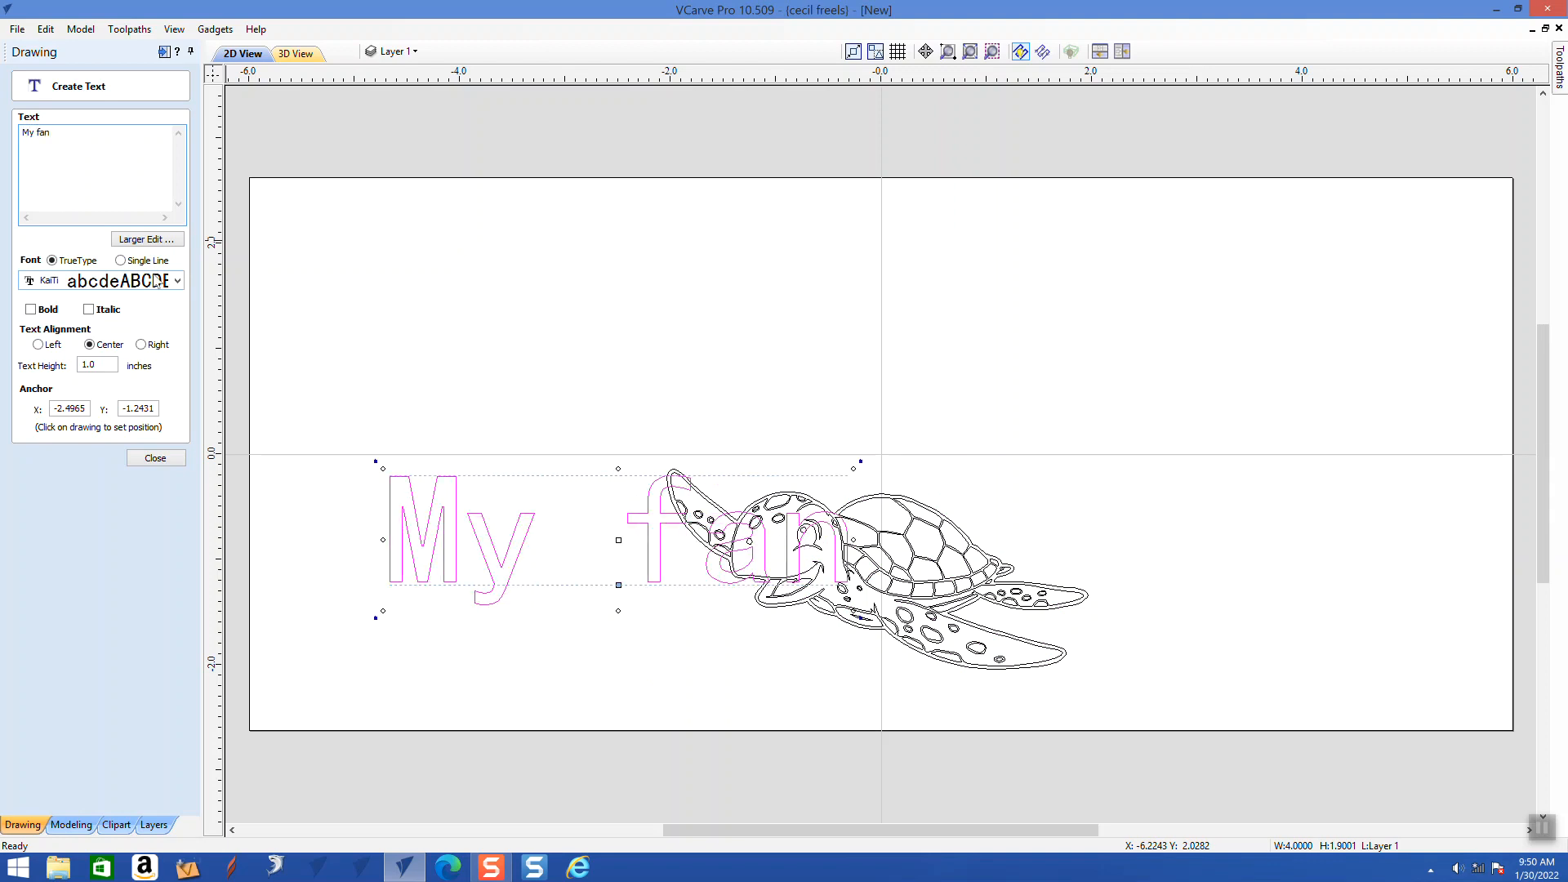
pyautogui.write('a')
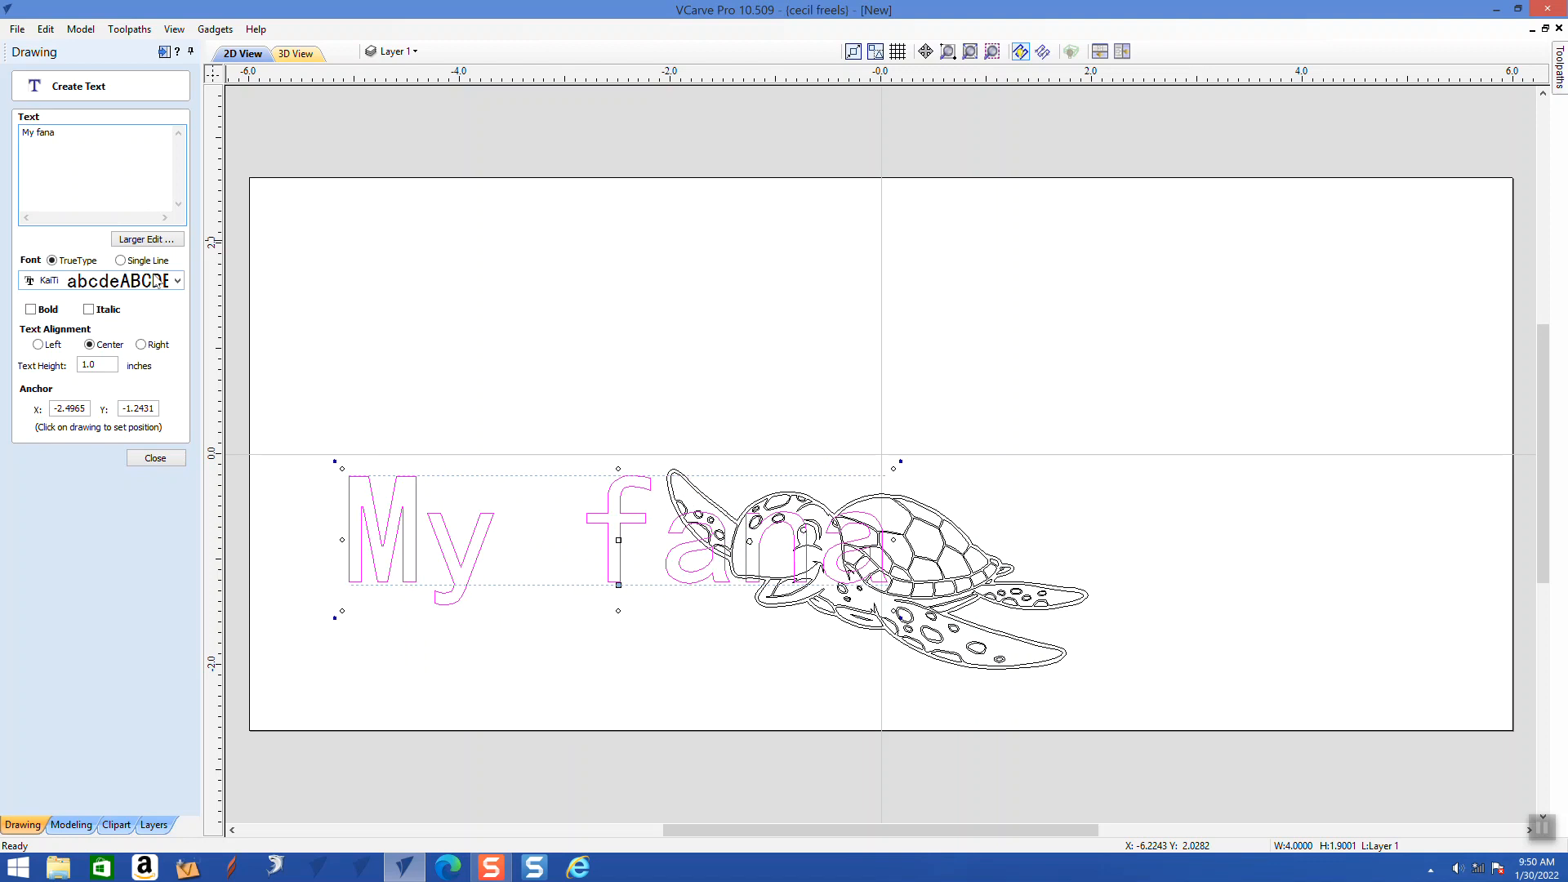
pyautogui.write('n')
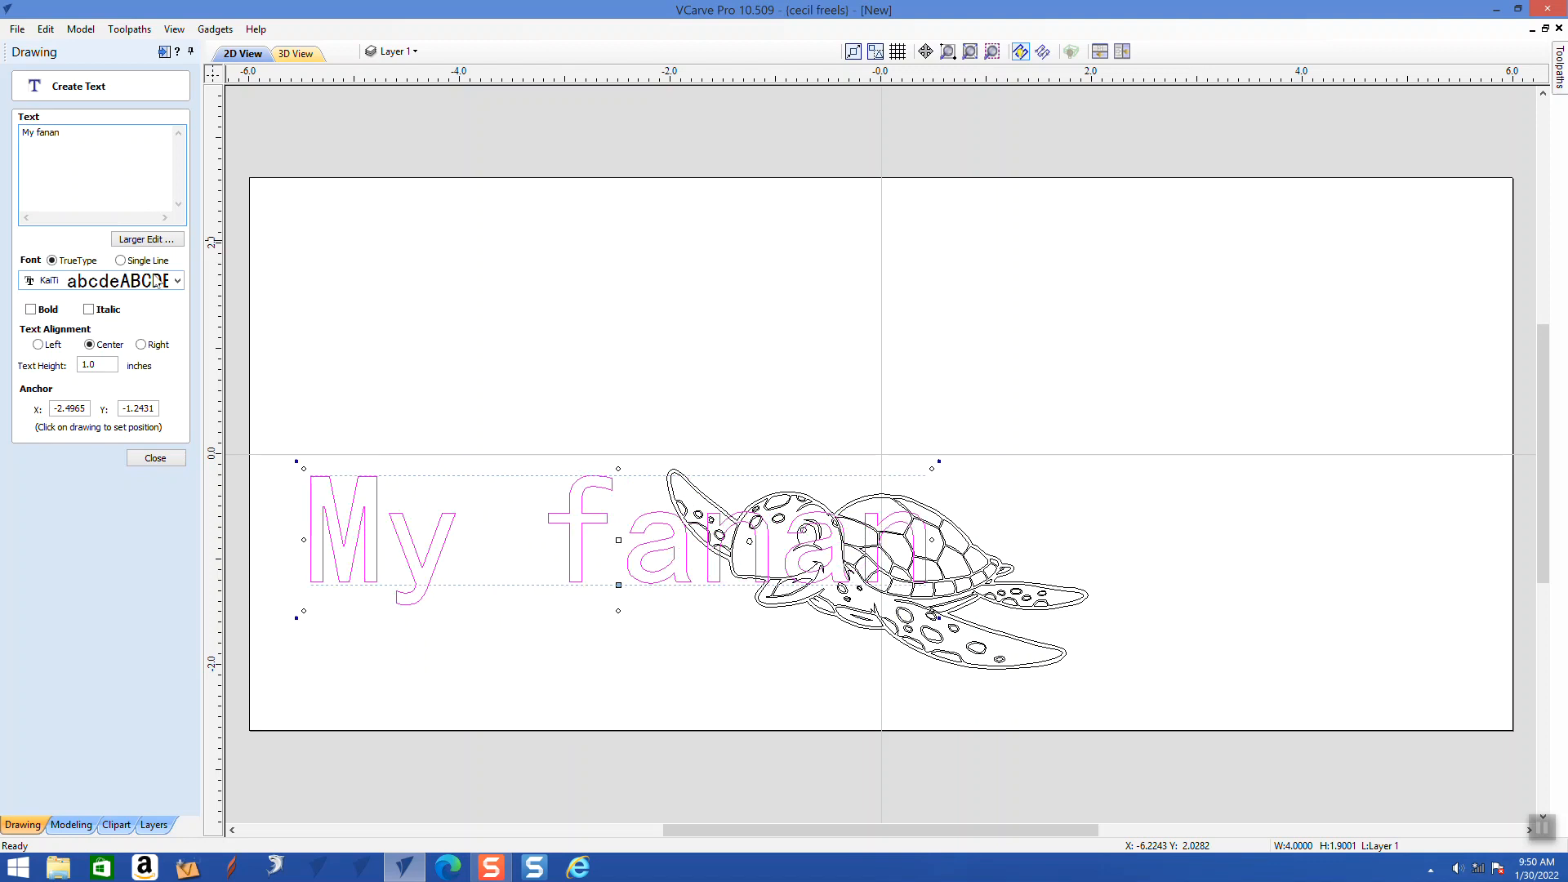
pyautogui.press('BackSpace')
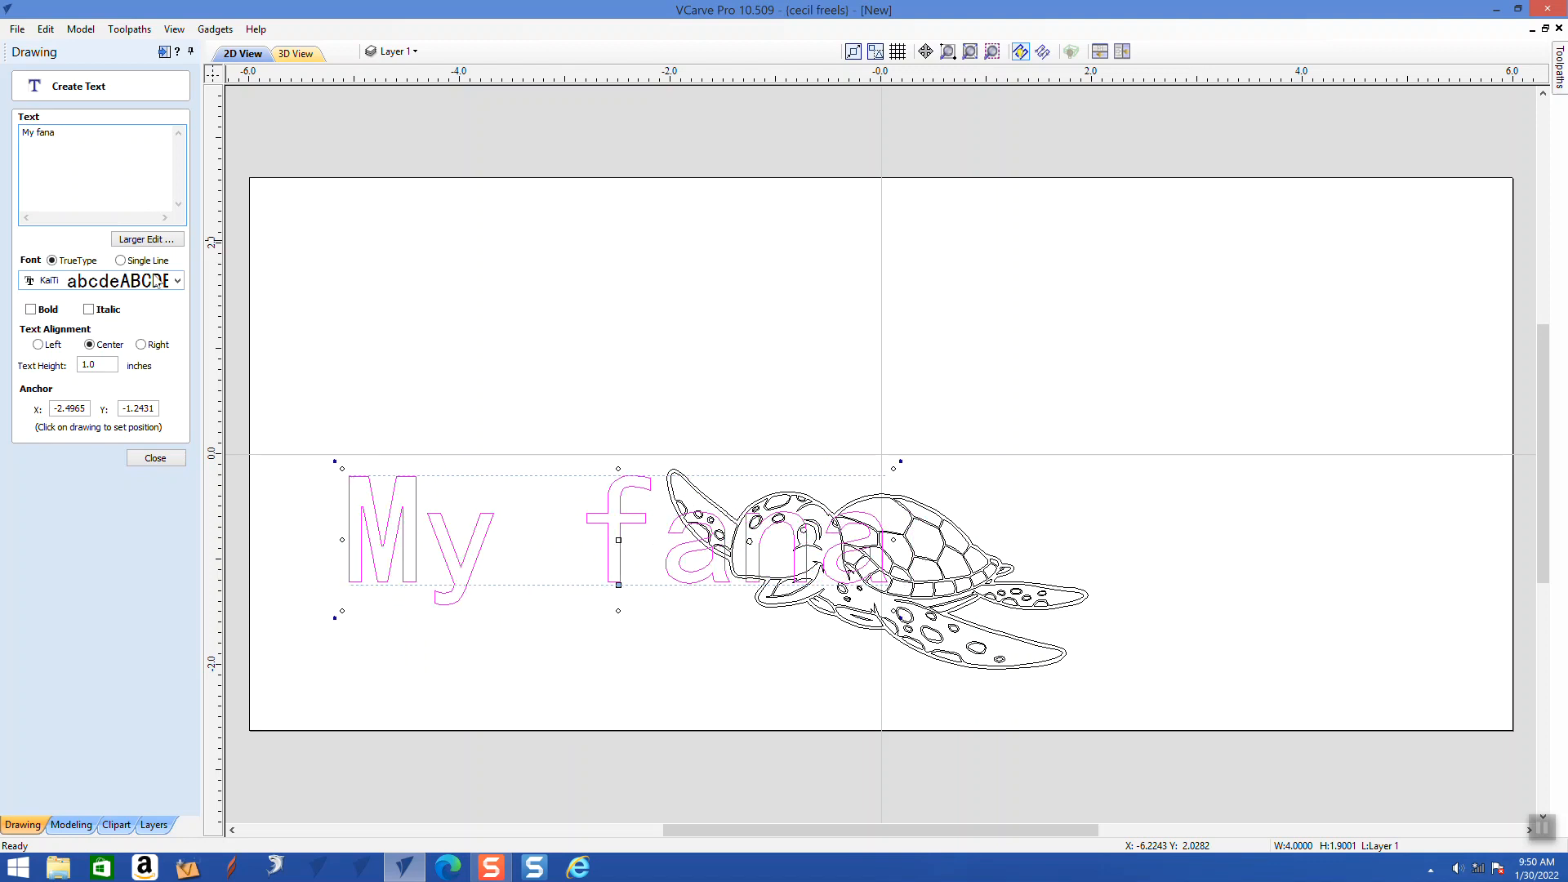
pyautogui.press('BackSpace')
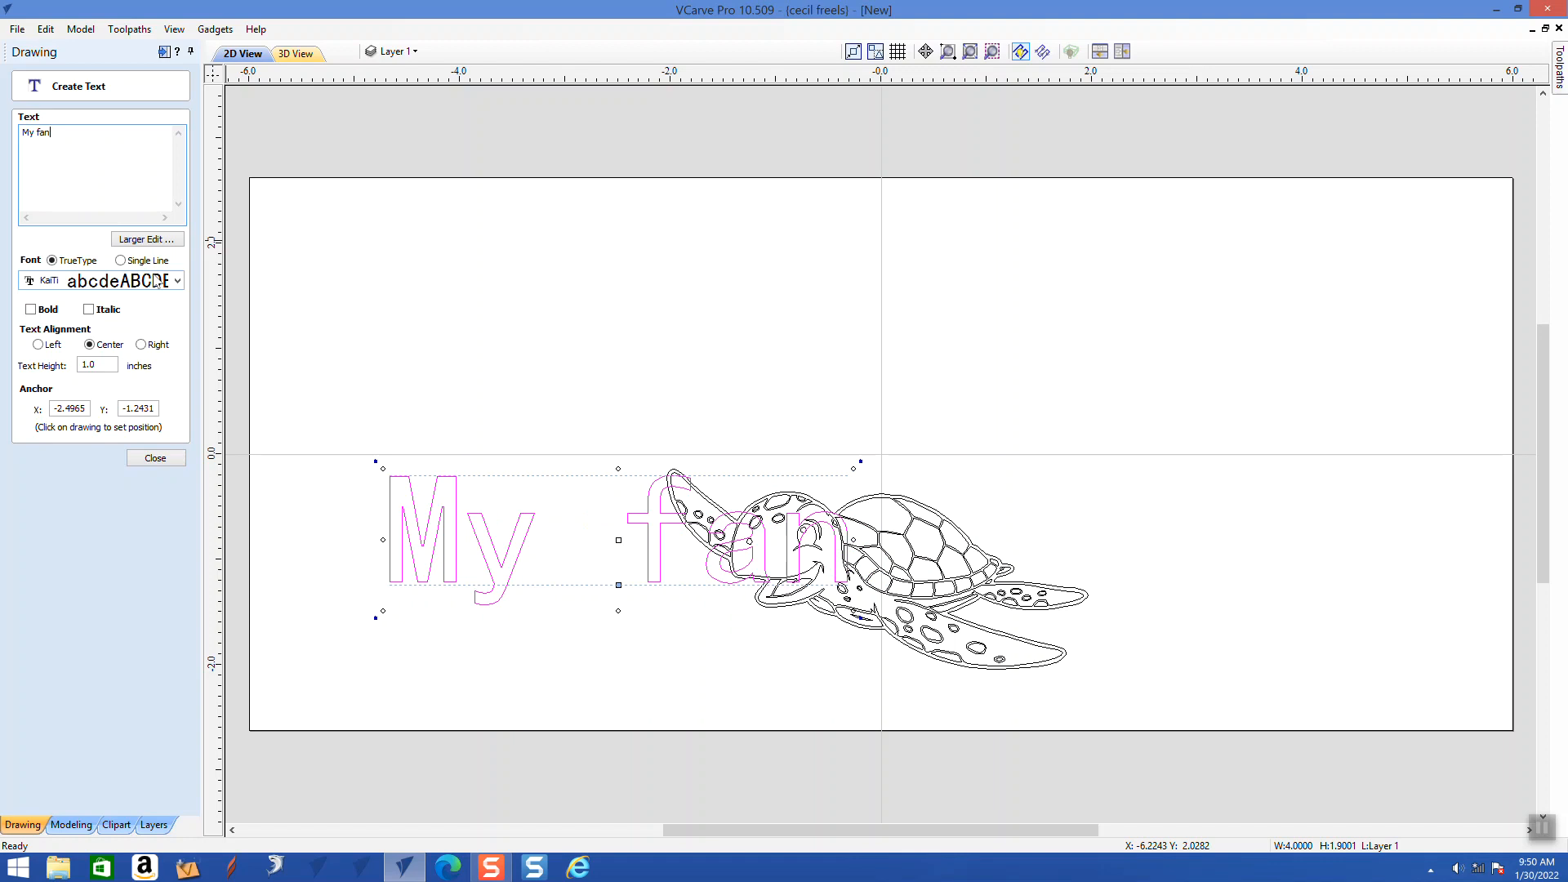
pyautogui.write('ac')
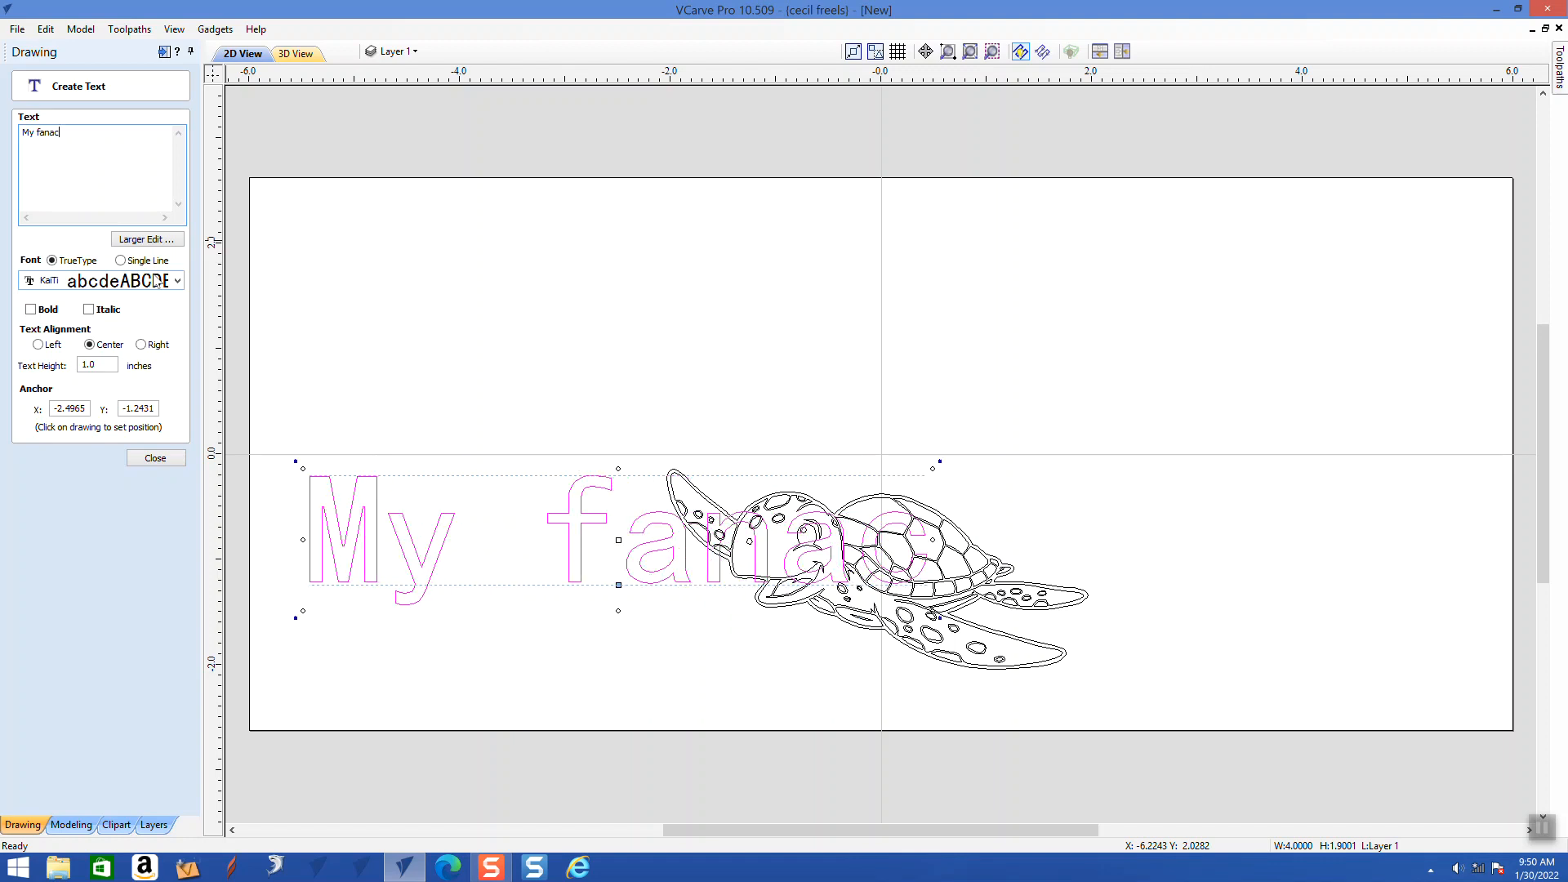
pyautogui.write('y Sign')
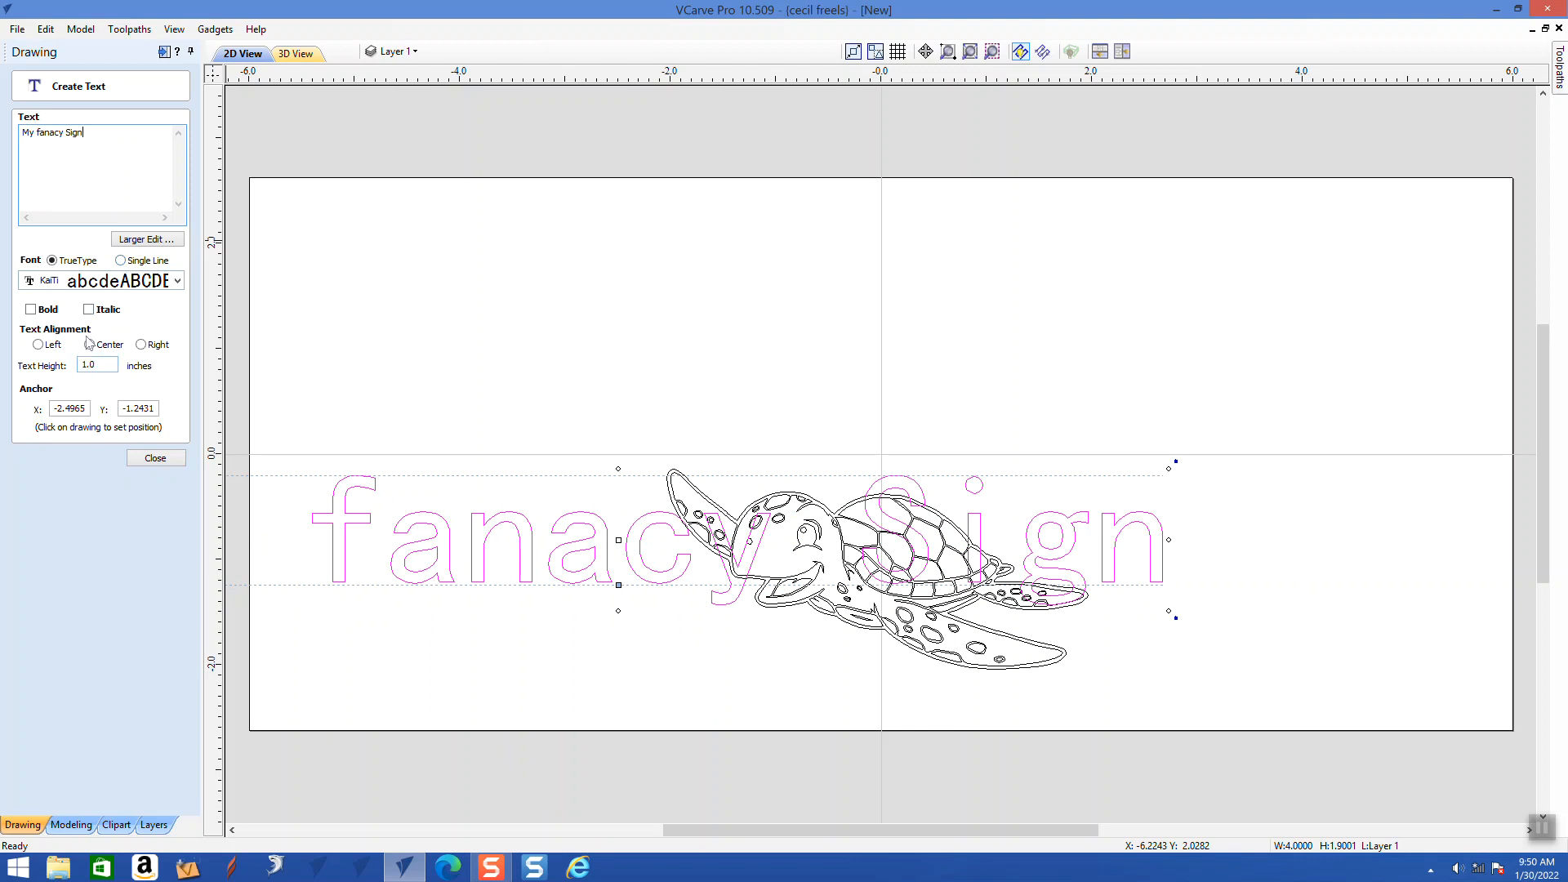
# - Keep the text center-aligned and move it above the turtle, anchored at about X 0.10, Y 0.74
pyautogui.click(38, 346)
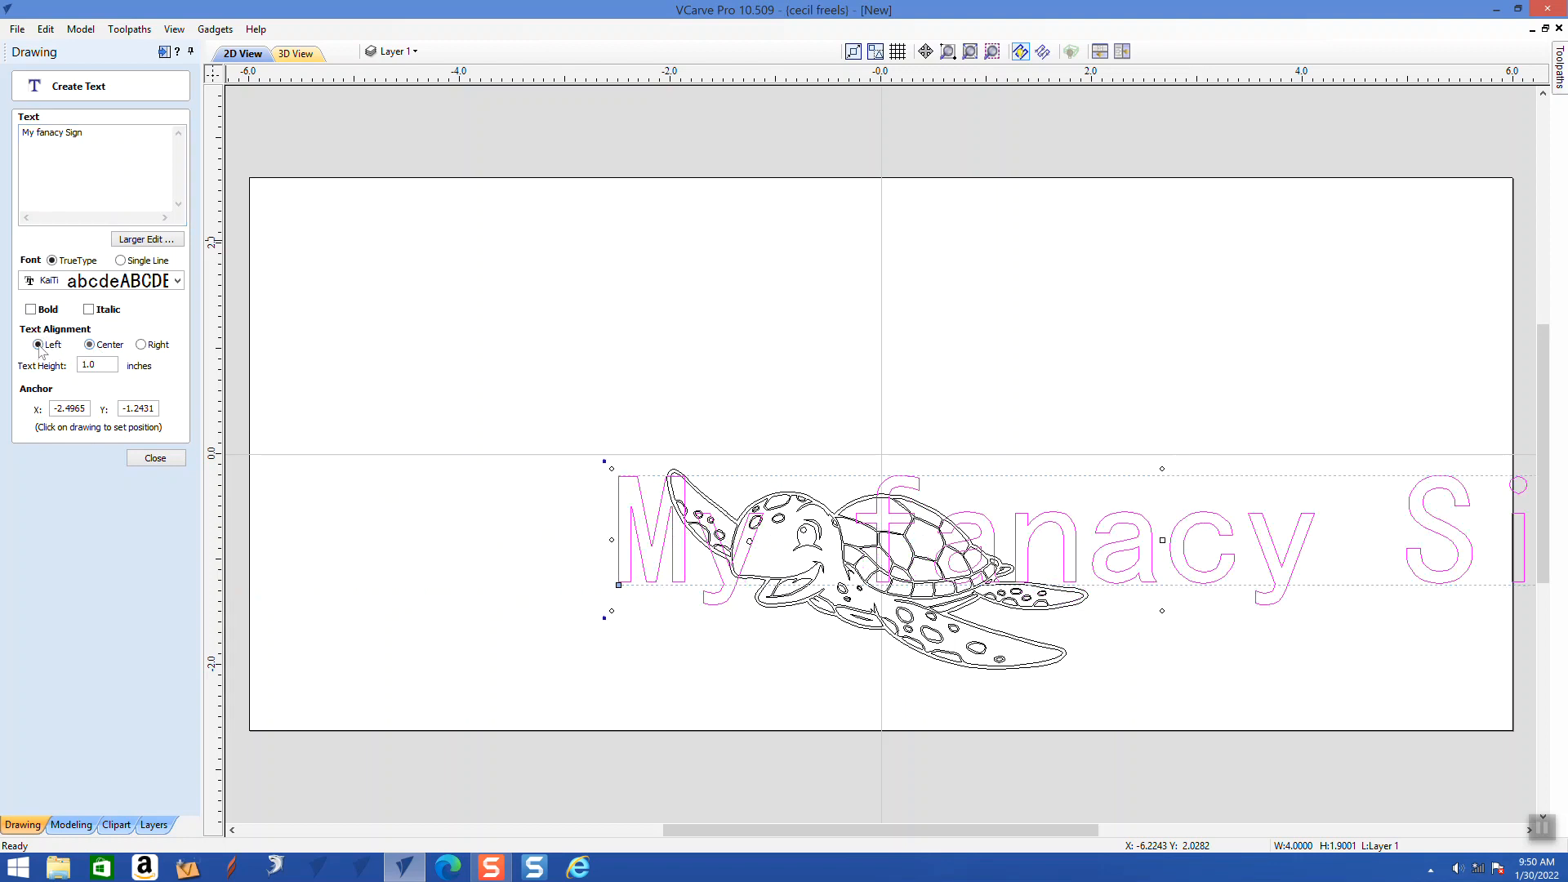
pyautogui.click(90, 345)
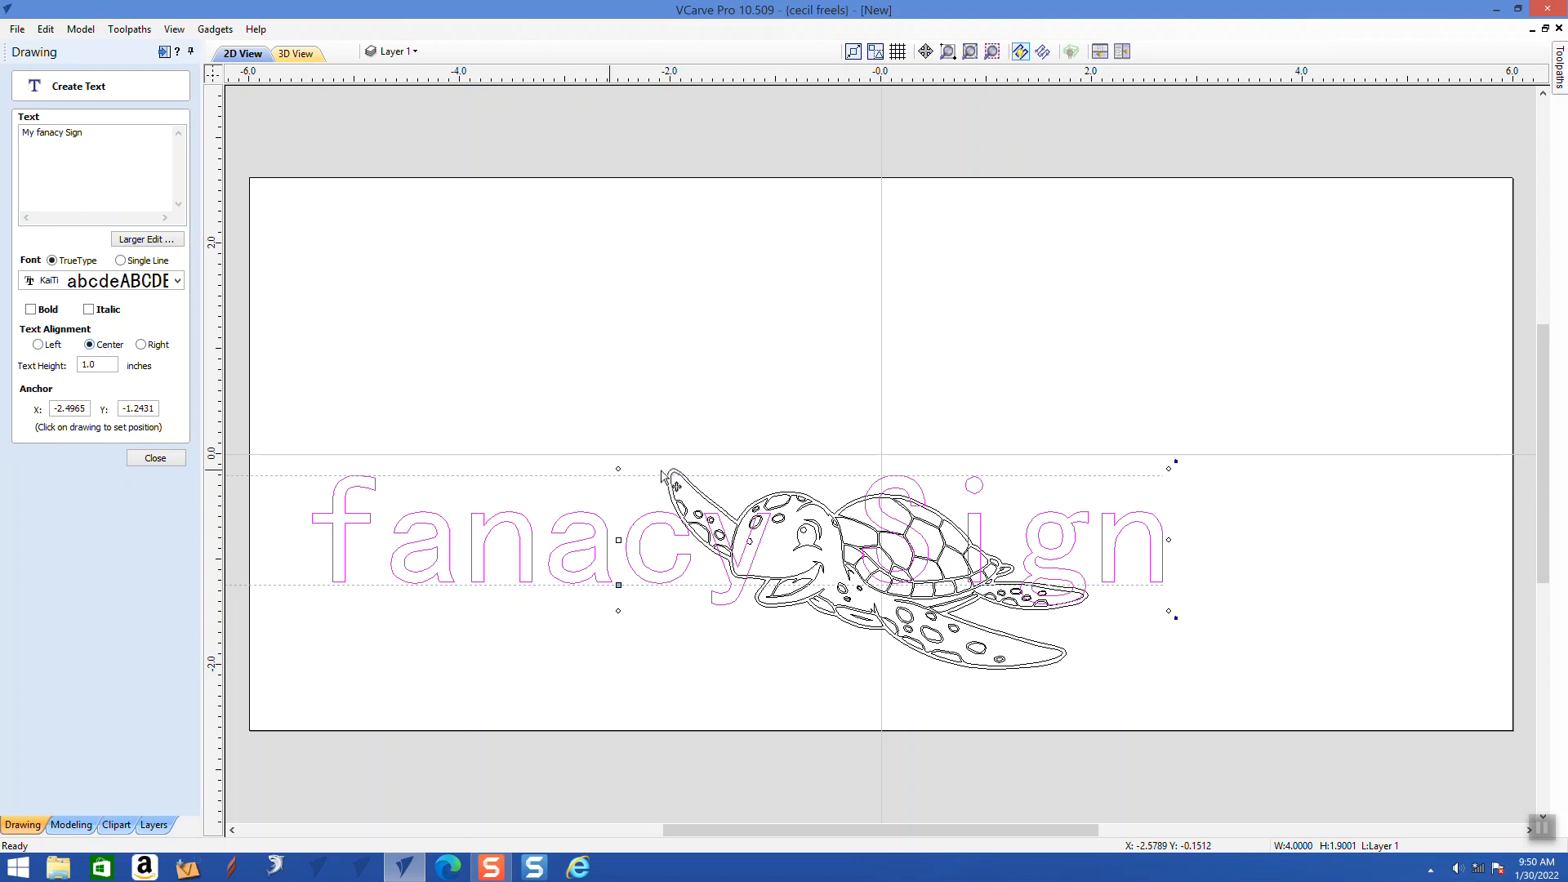
pyautogui.moveTo(621, 536); pyautogui.dragTo(894, 331)
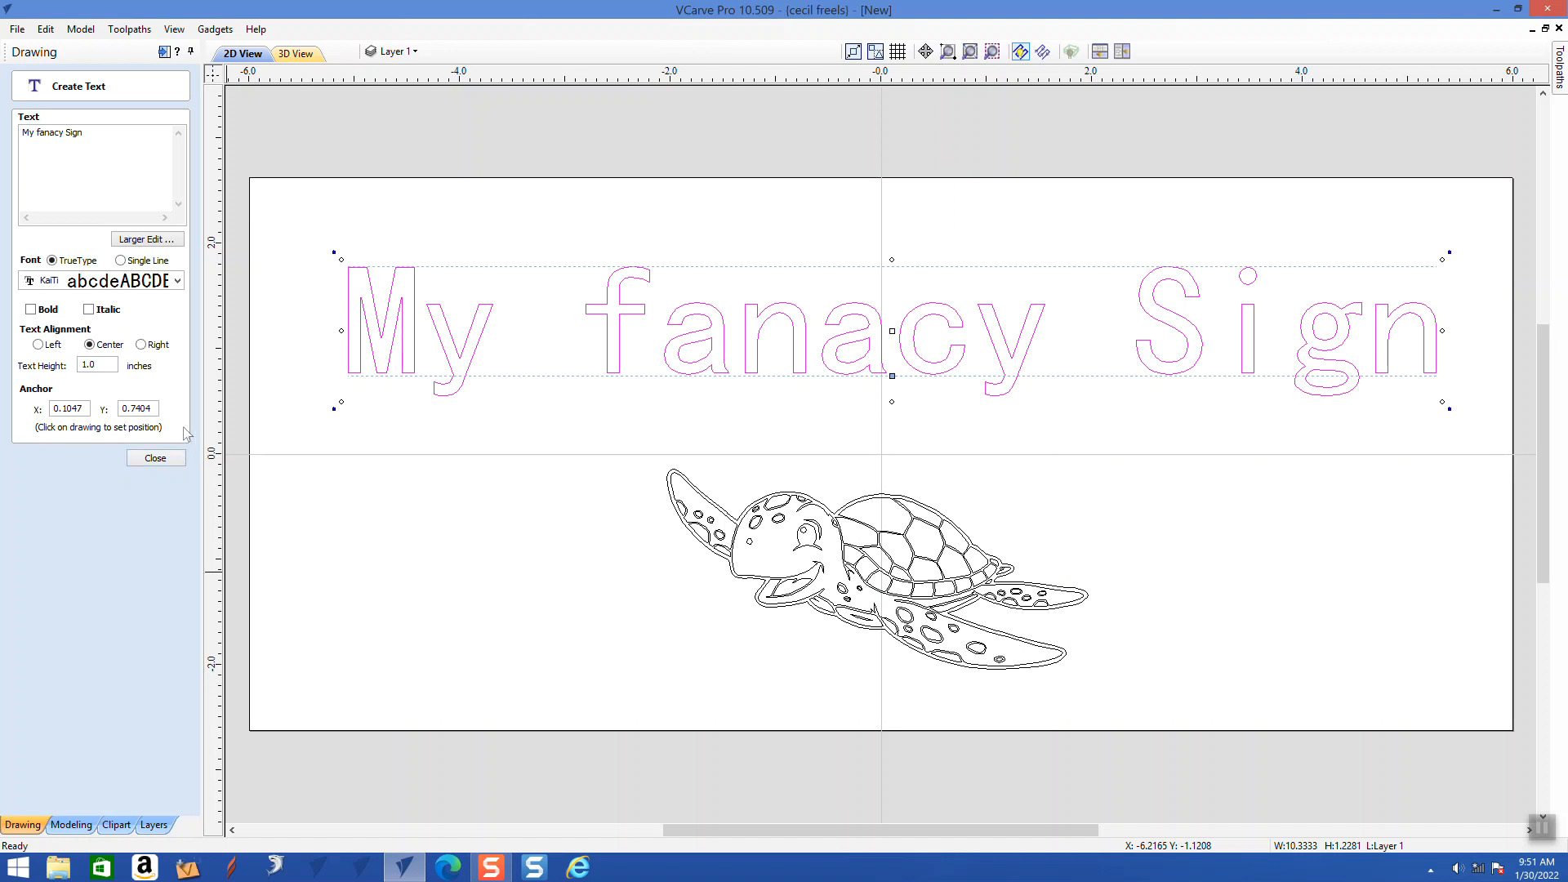
pyautogui.click(156, 458)
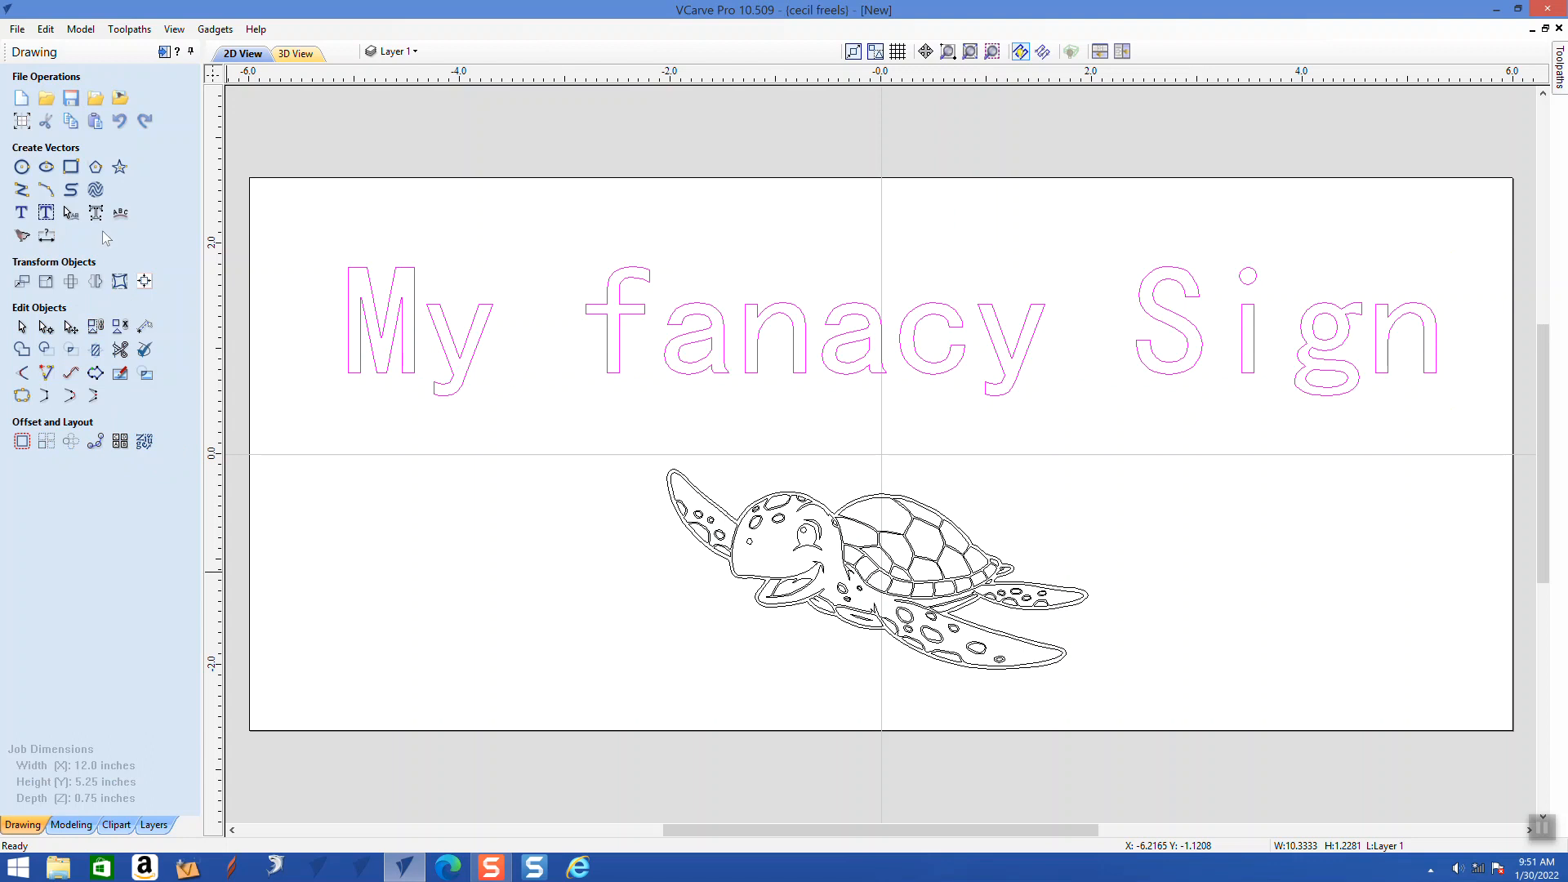
# - Draw a three-point arc over the turtle, about 8.69 inches wide and 1.35 inches high, with both ends level
pyautogui.click(46, 190)
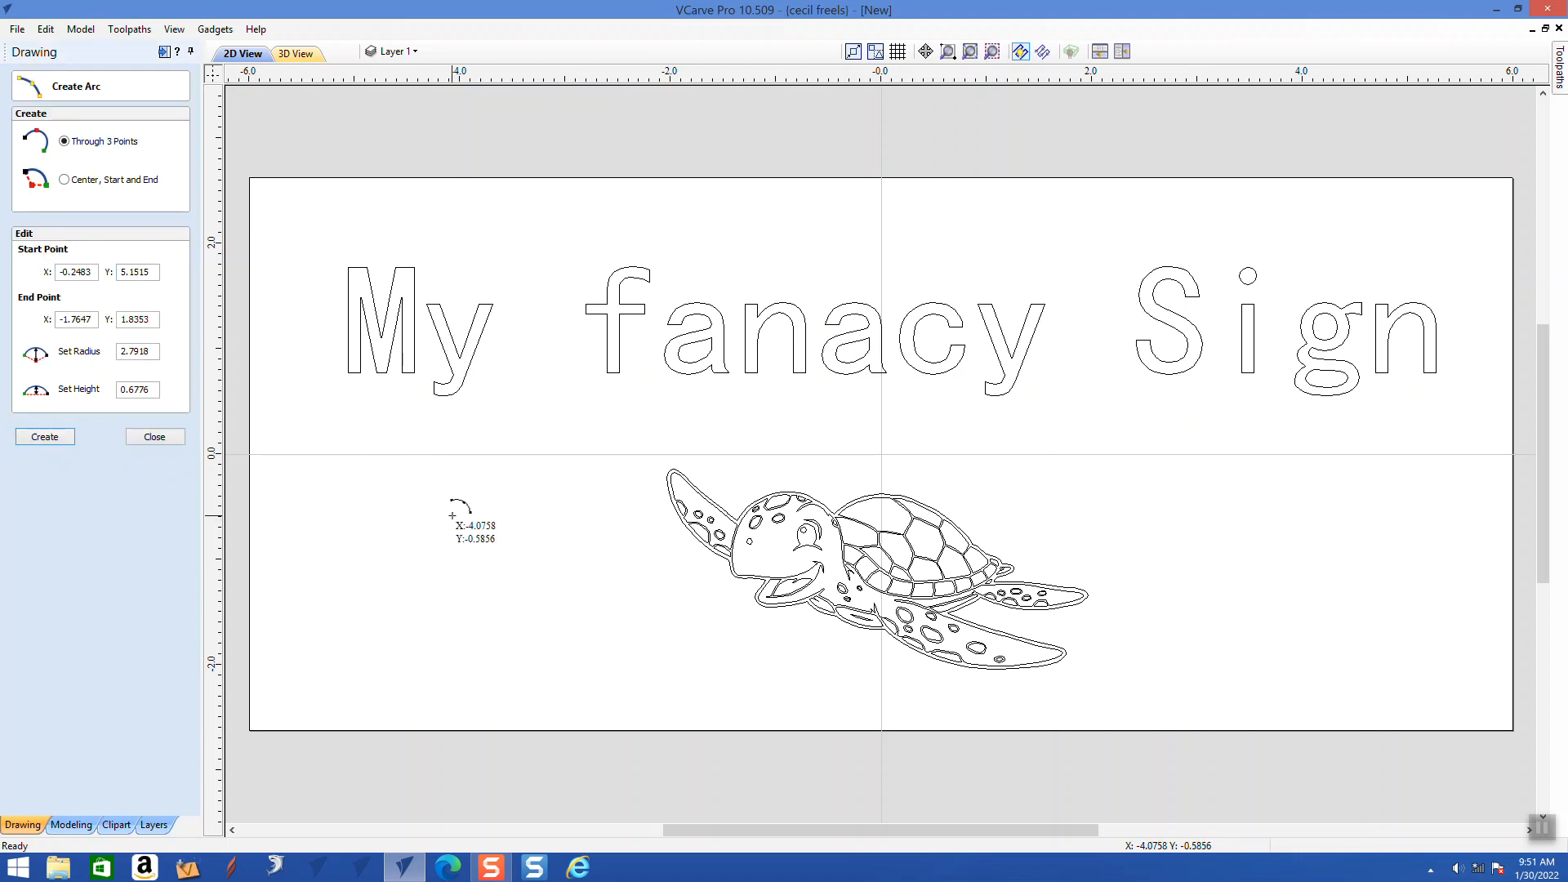
pyautogui.click(878, 382)
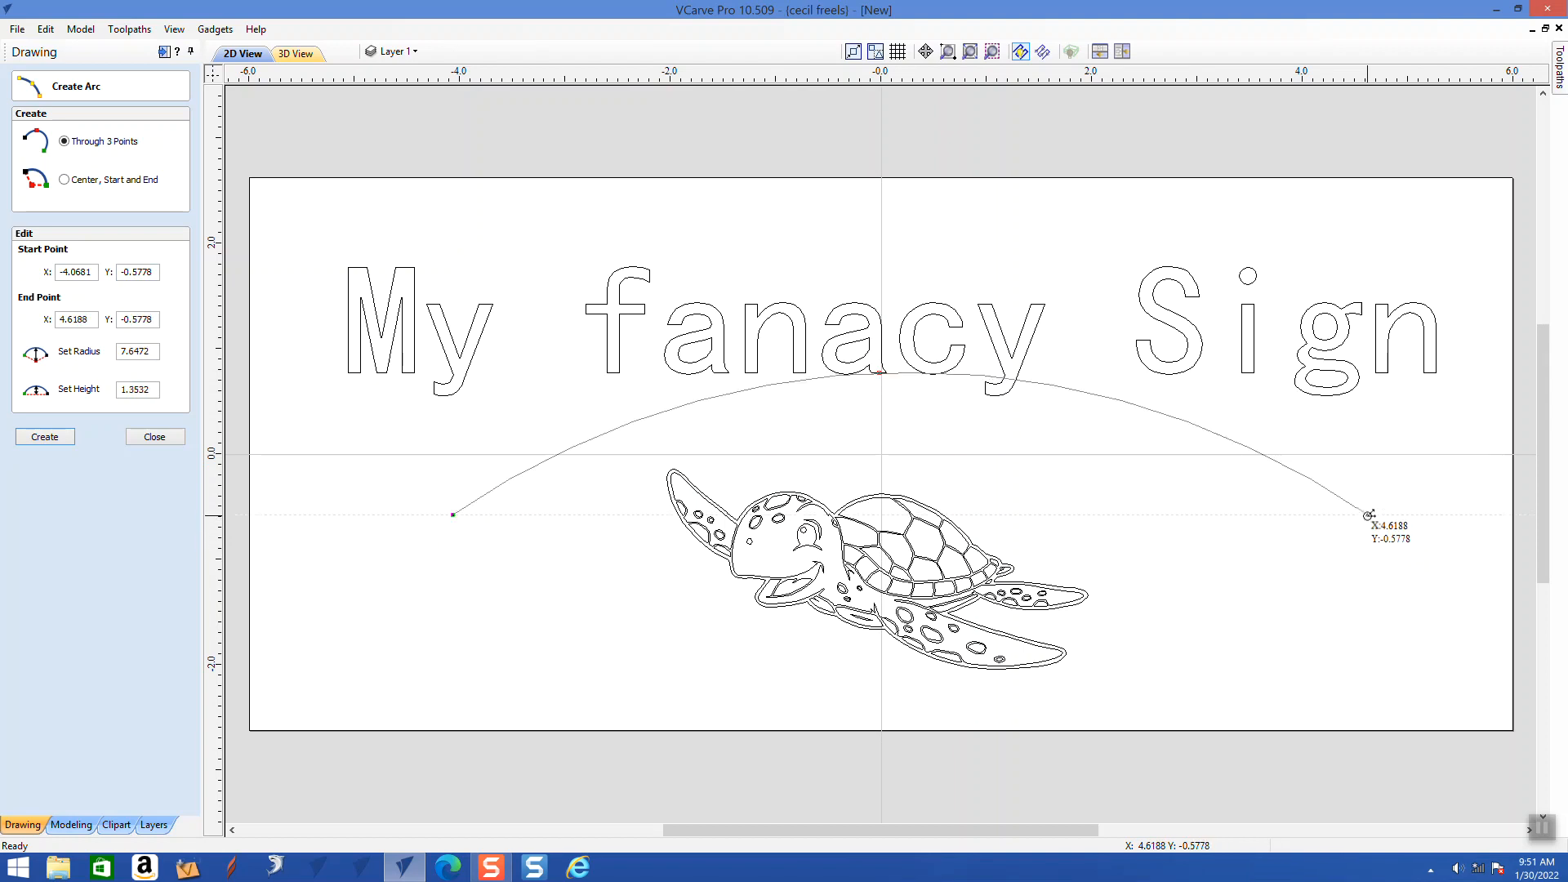
pyautogui.click(1368, 516)
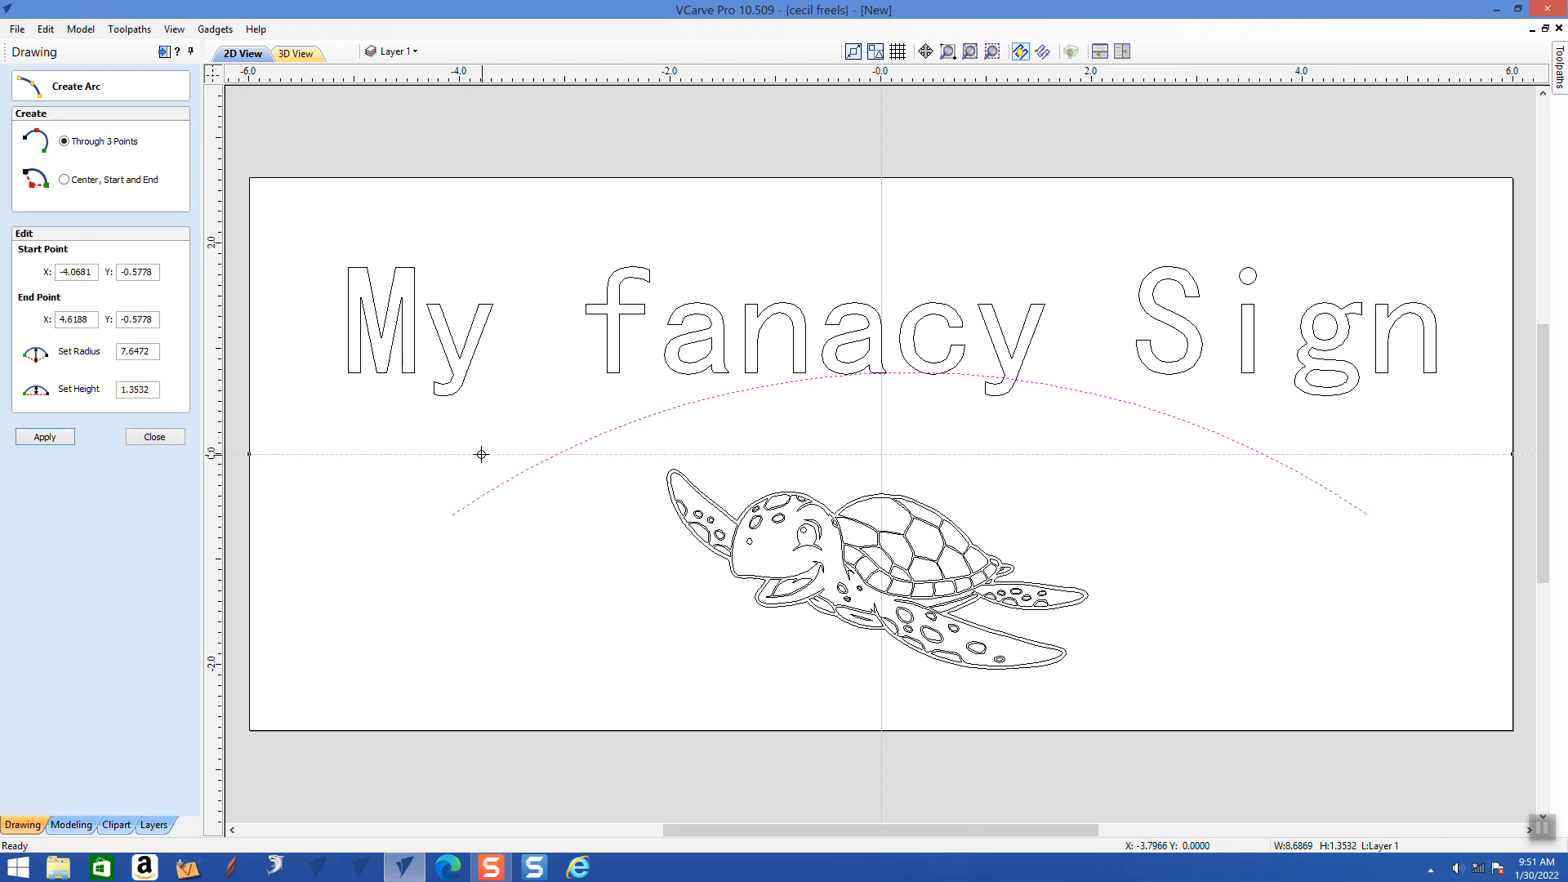
pyautogui.click(168, 437)
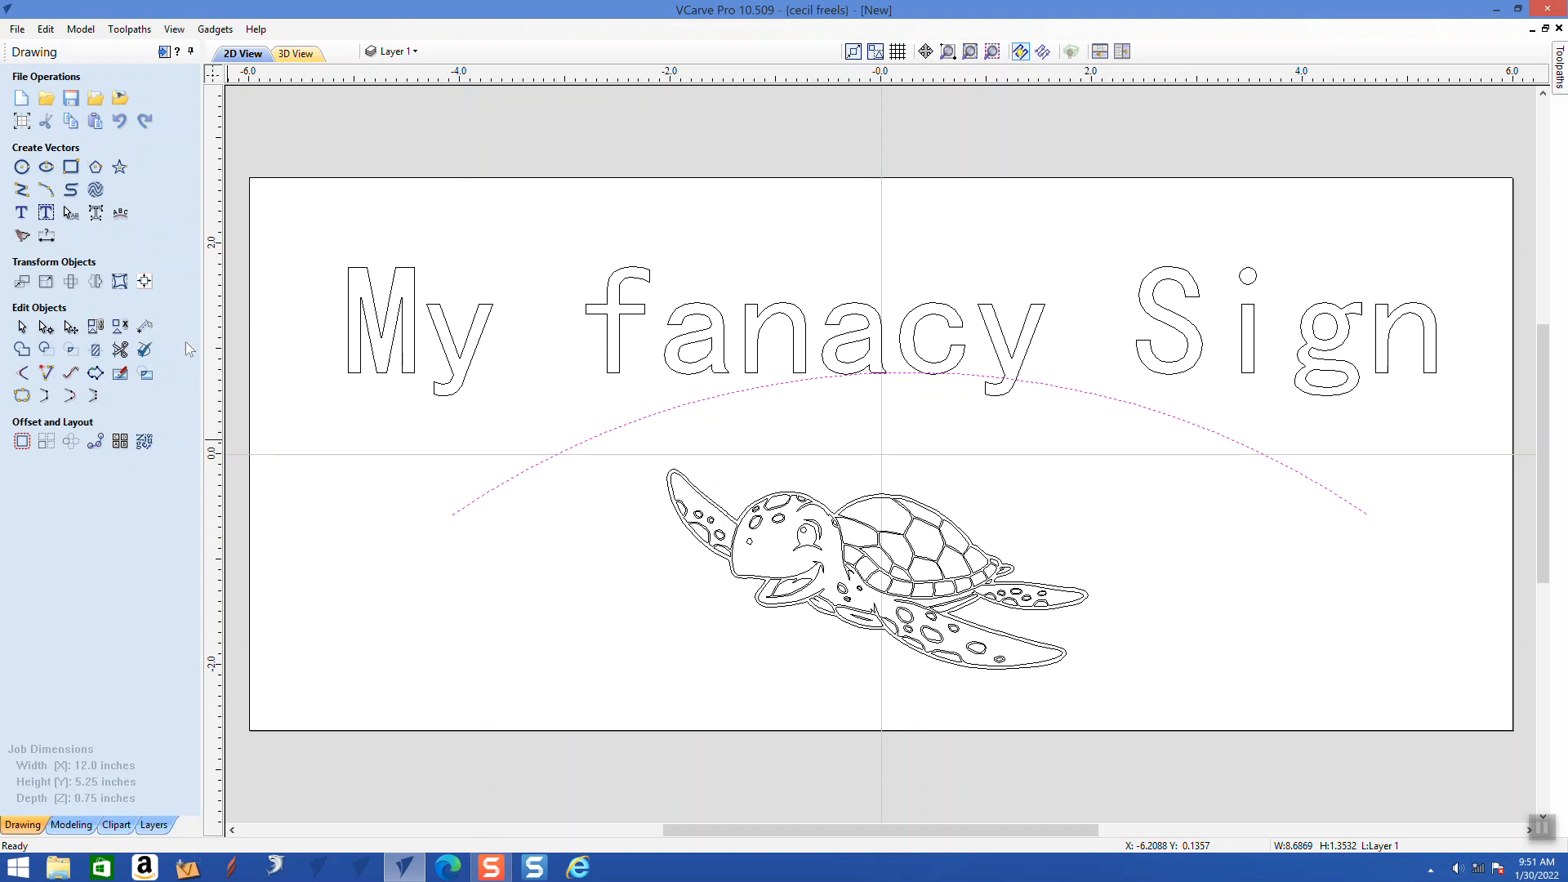
# - Wrap the sign text above the arc, scaled to fill the curve, middle-aligned and with letters aligned to the curve
pyautogui.click(121, 215)
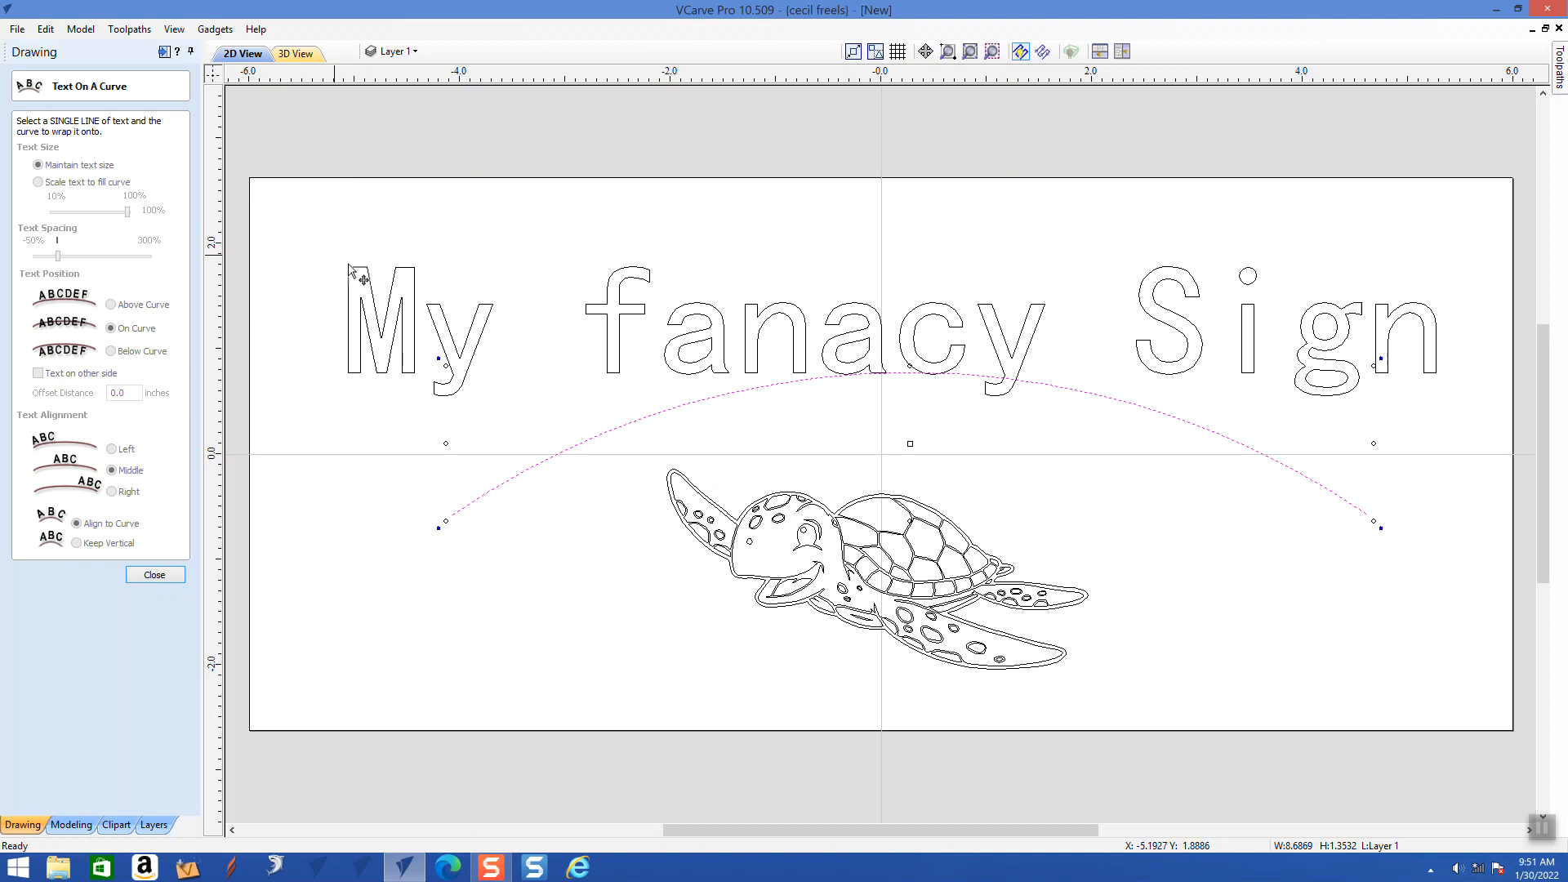
pyautogui.click(444, 352)
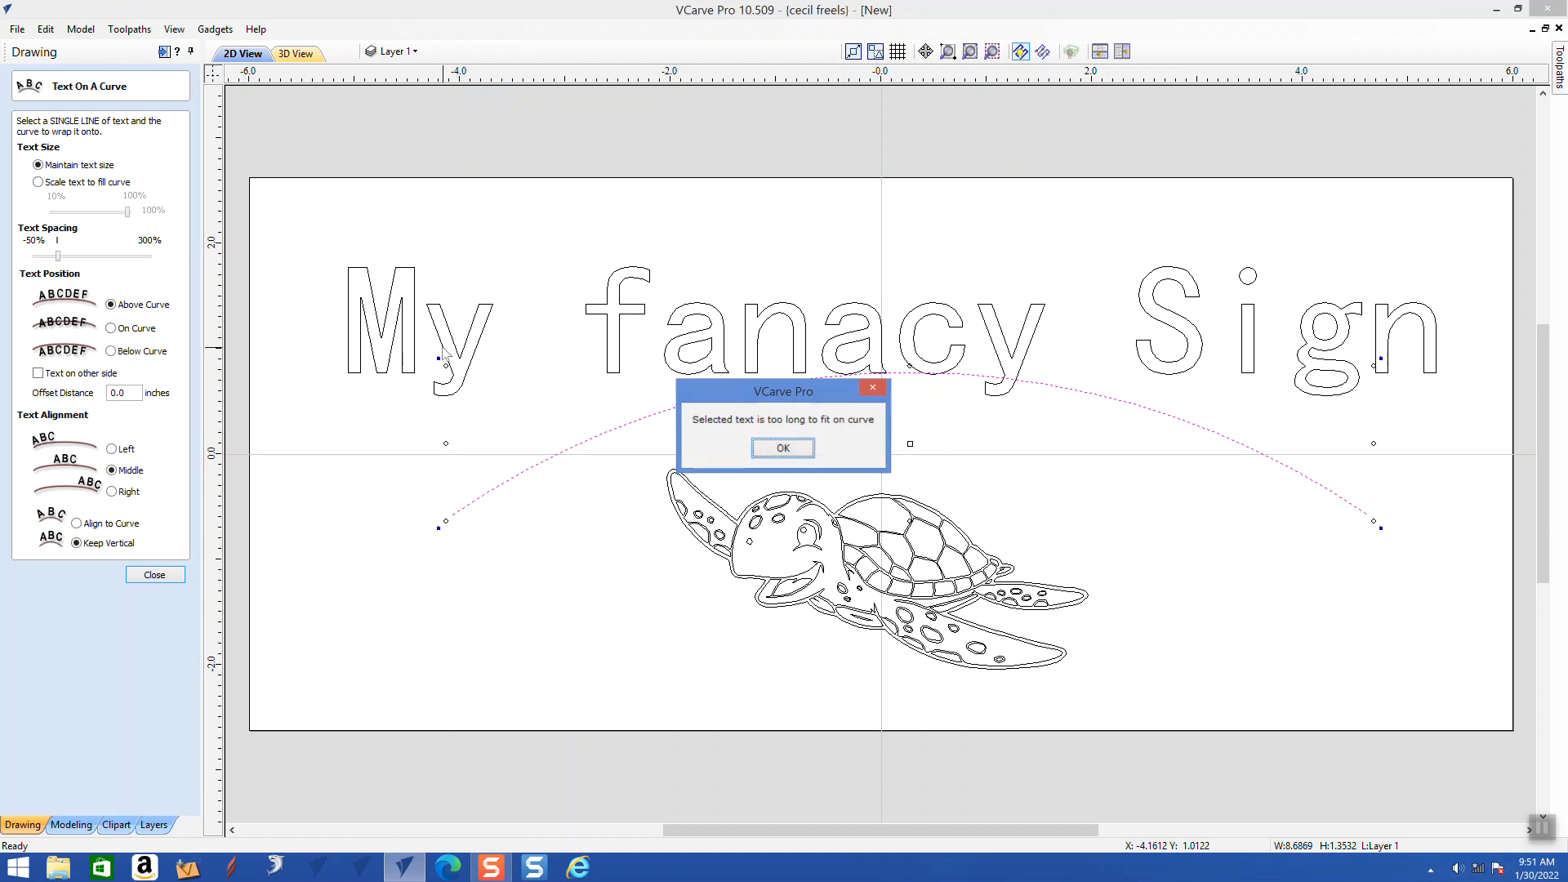
pyautogui.click(783, 449)
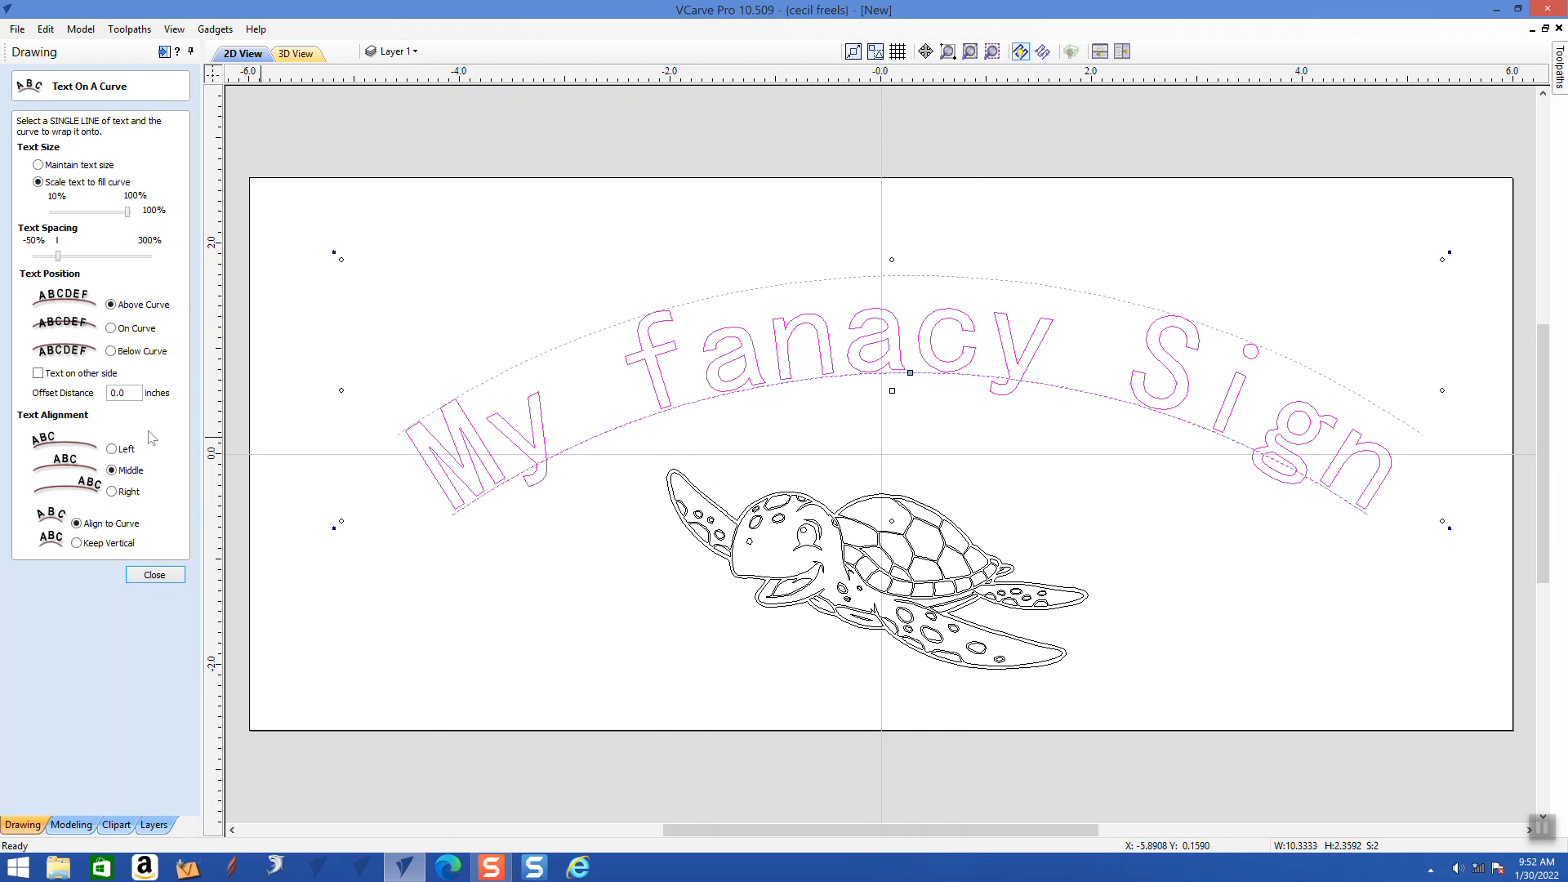
pyautogui.click(153, 575)
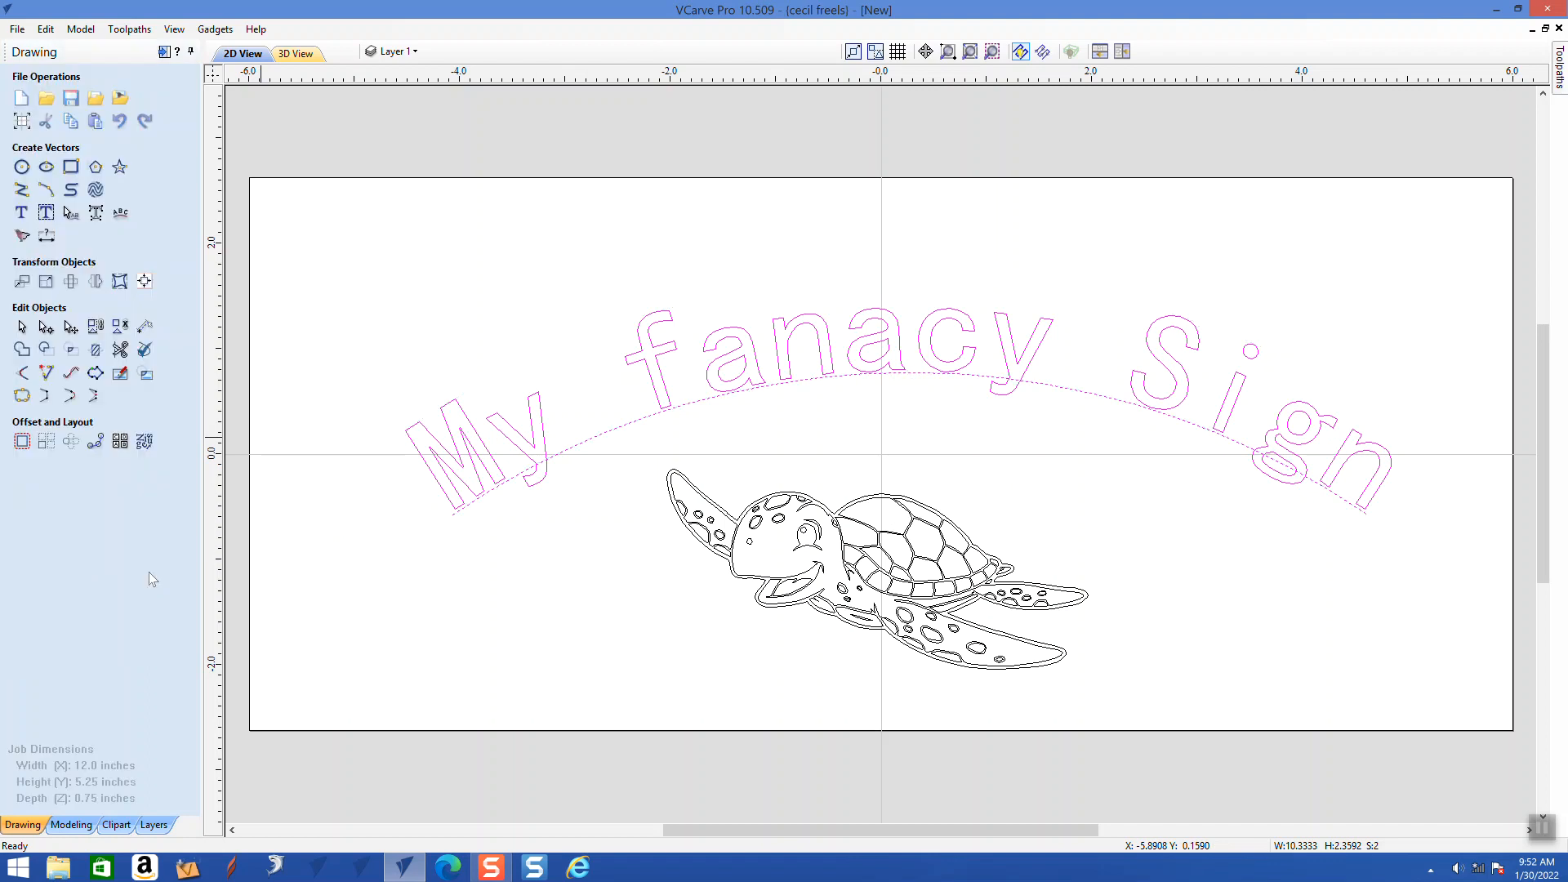
# - Center the curved text with its arc horizontally in the material, and do the same for the turtle
pyautogui.click(144, 282)
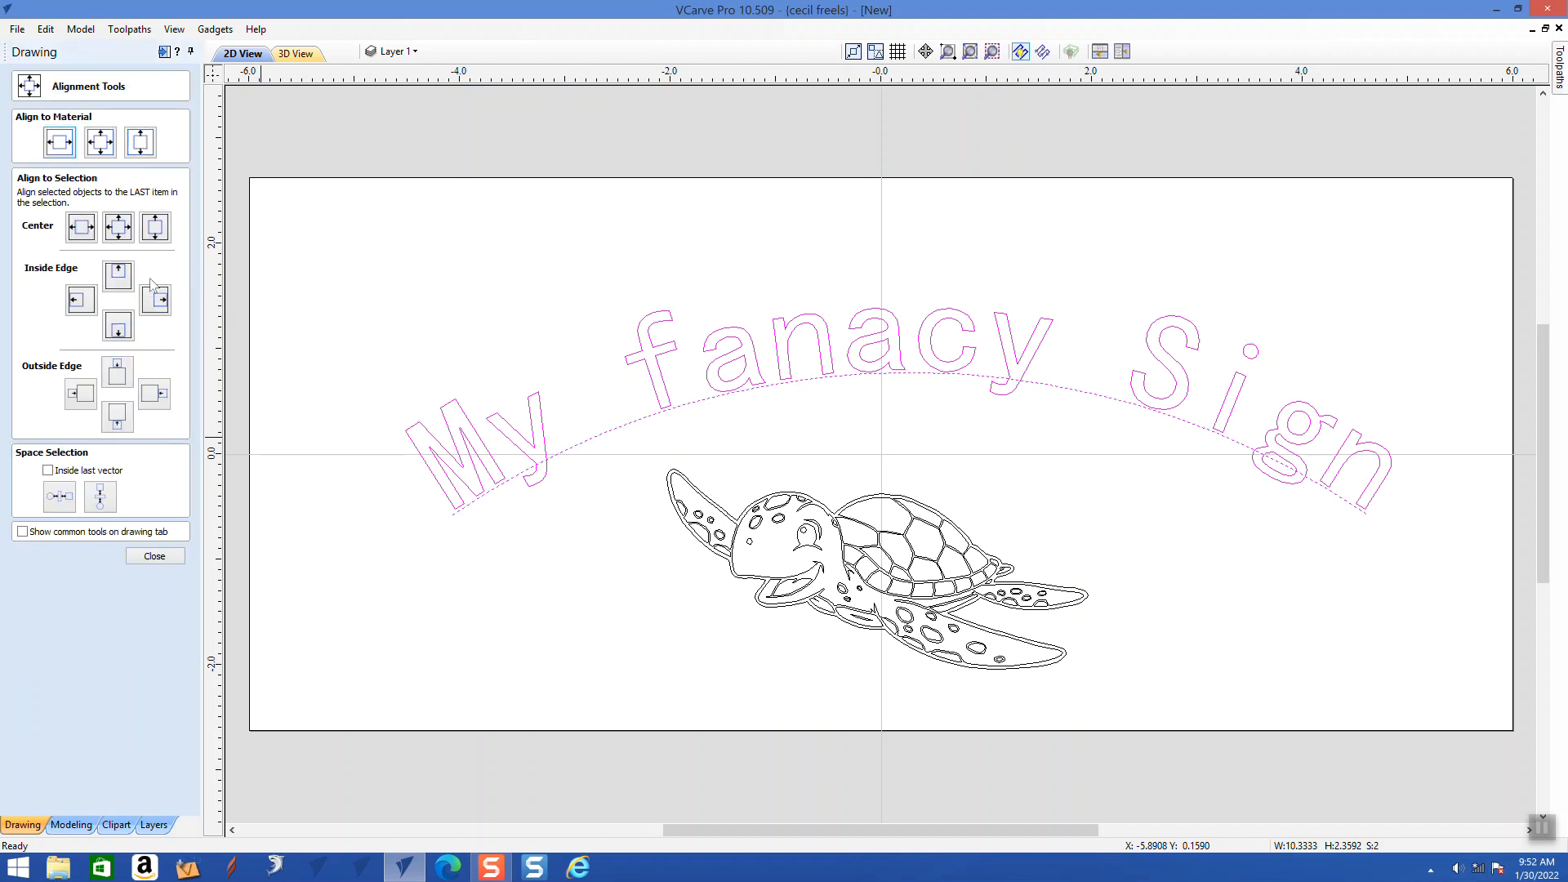
pyautogui.click(67, 144)
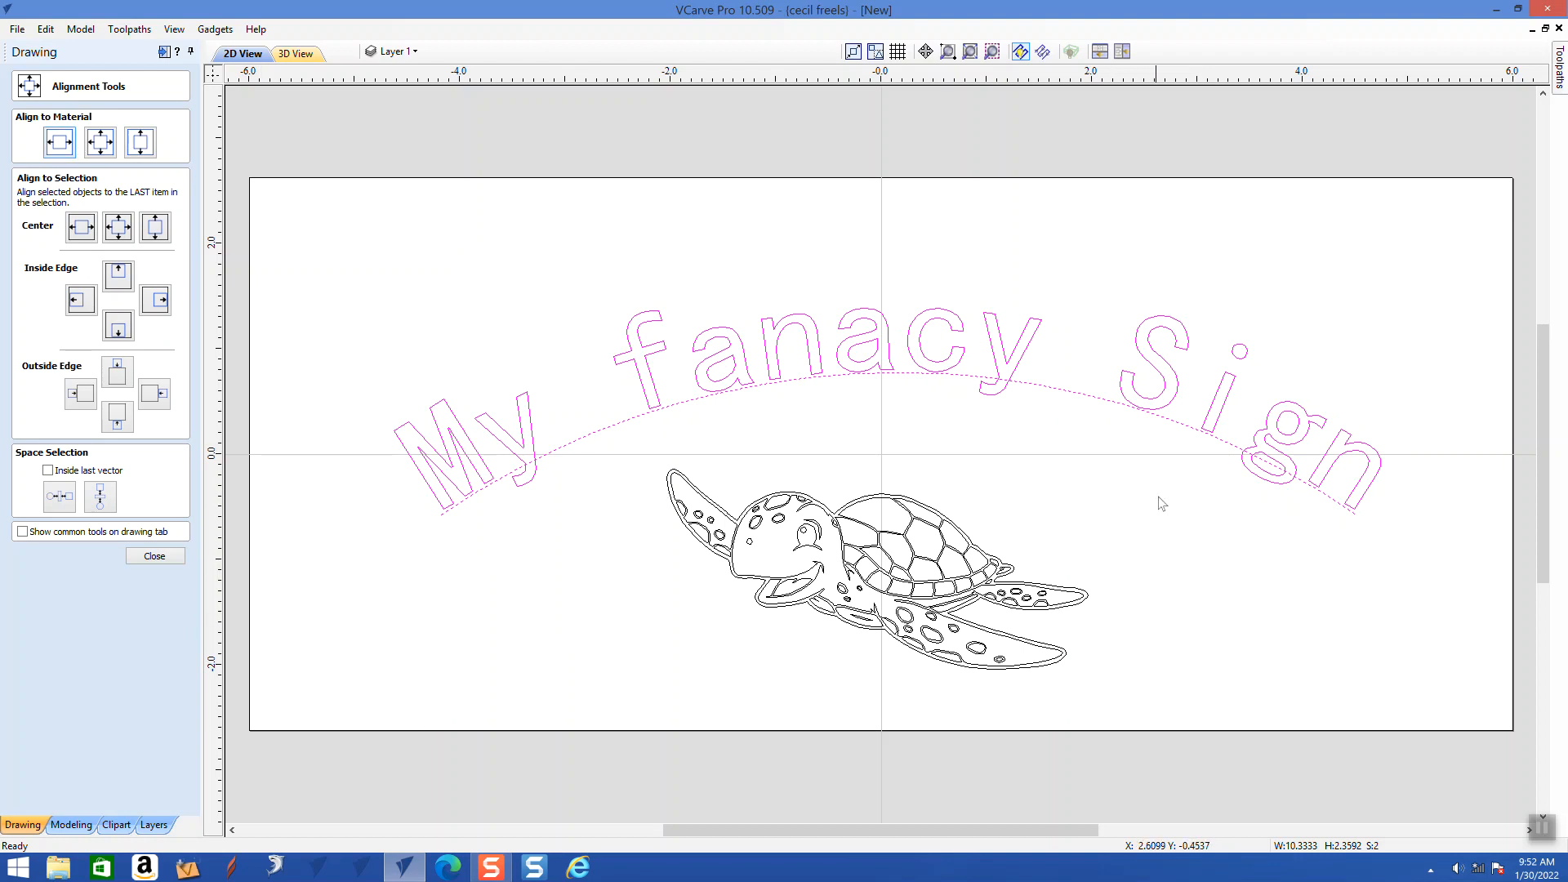
pyautogui.moveTo(1161, 448); pyautogui.dragTo(624, 701)
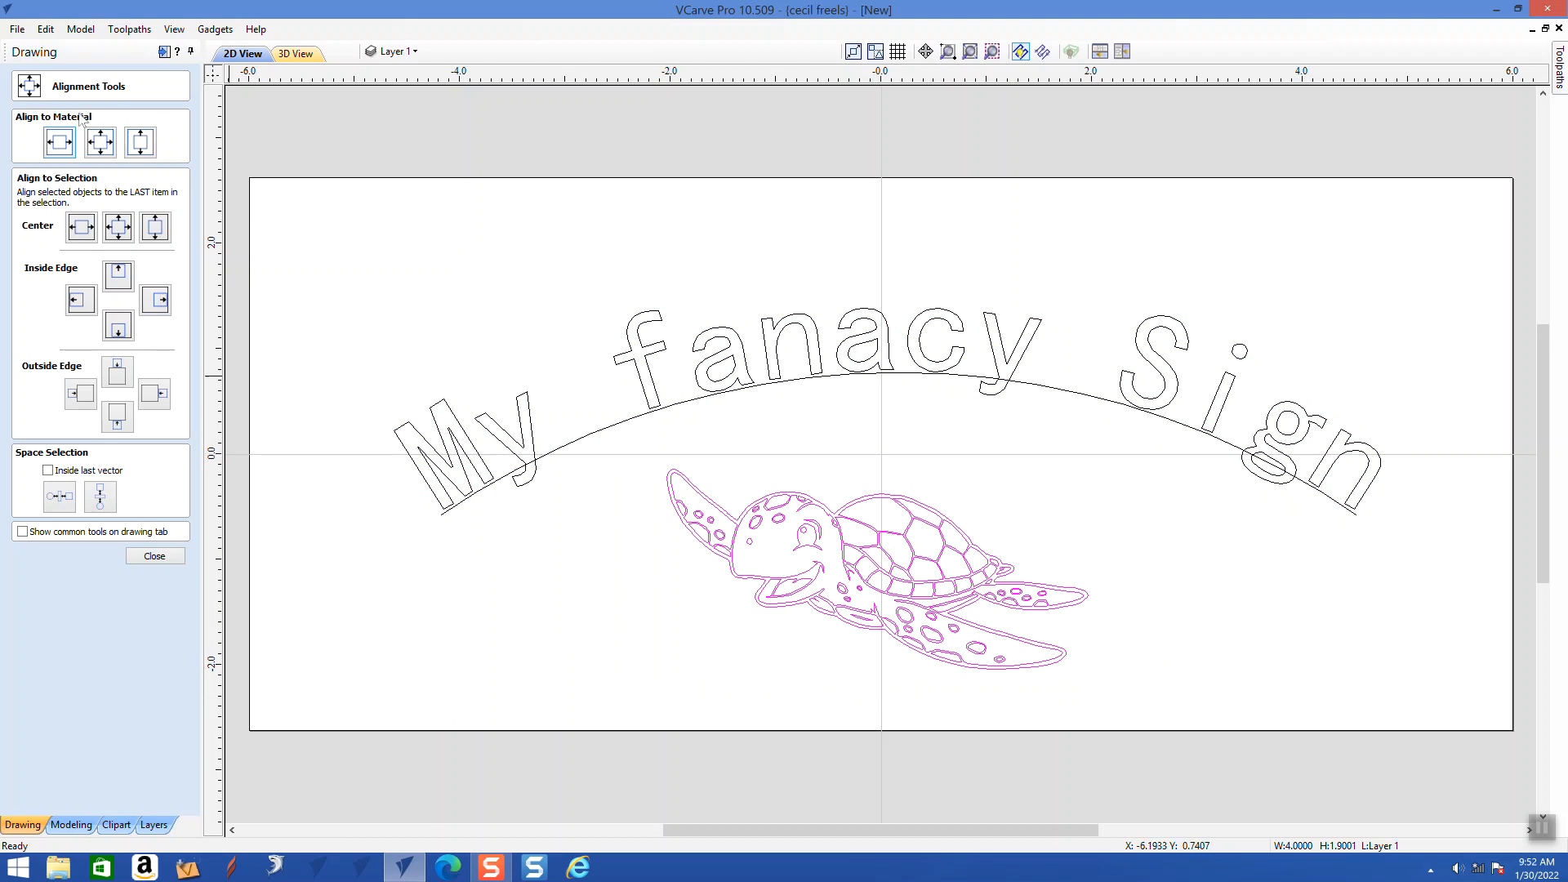
pyautogui.click(58, 145)
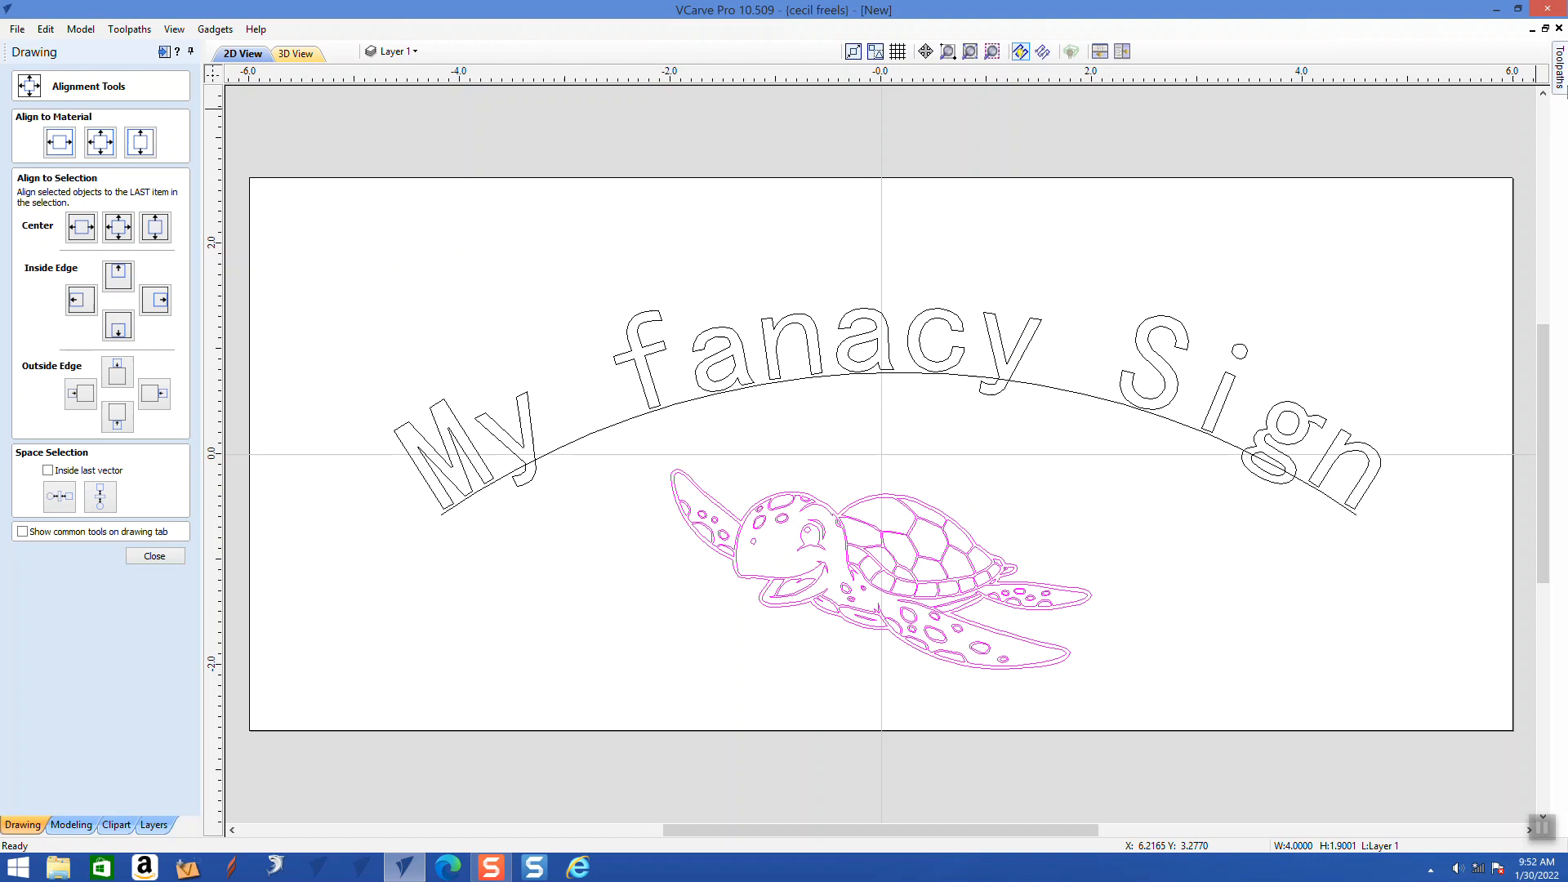
# - Calculate a V-carve toolpath for the curved text and turtle with the 90-degree 0.5-inch V-bit at start depth 0.0
pyautogui.moveTo(1560, 80)
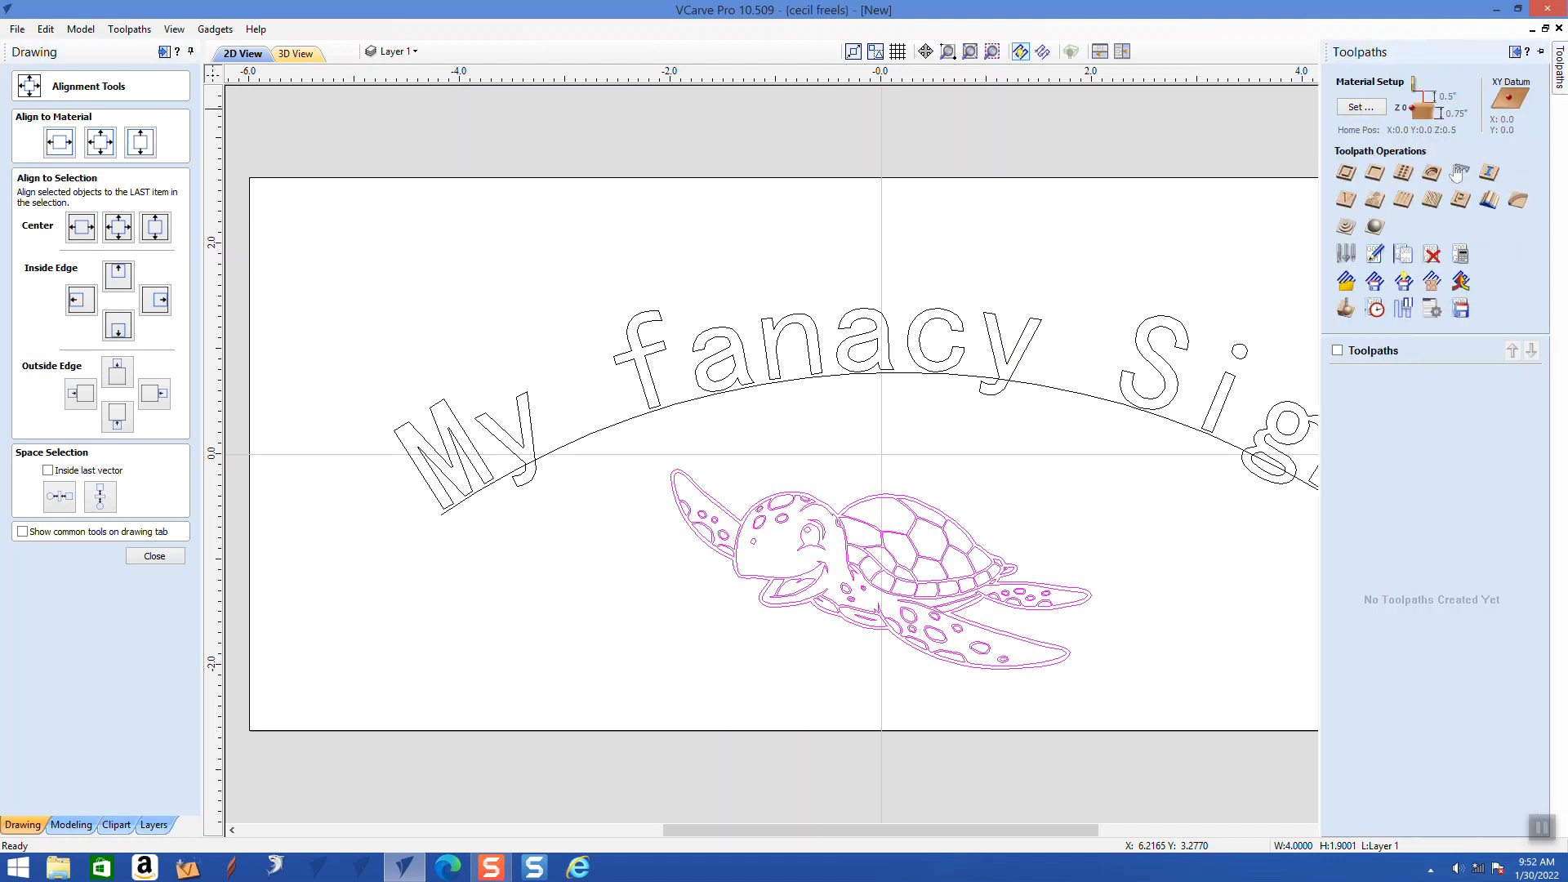
pyautogui.click(1345, 200)
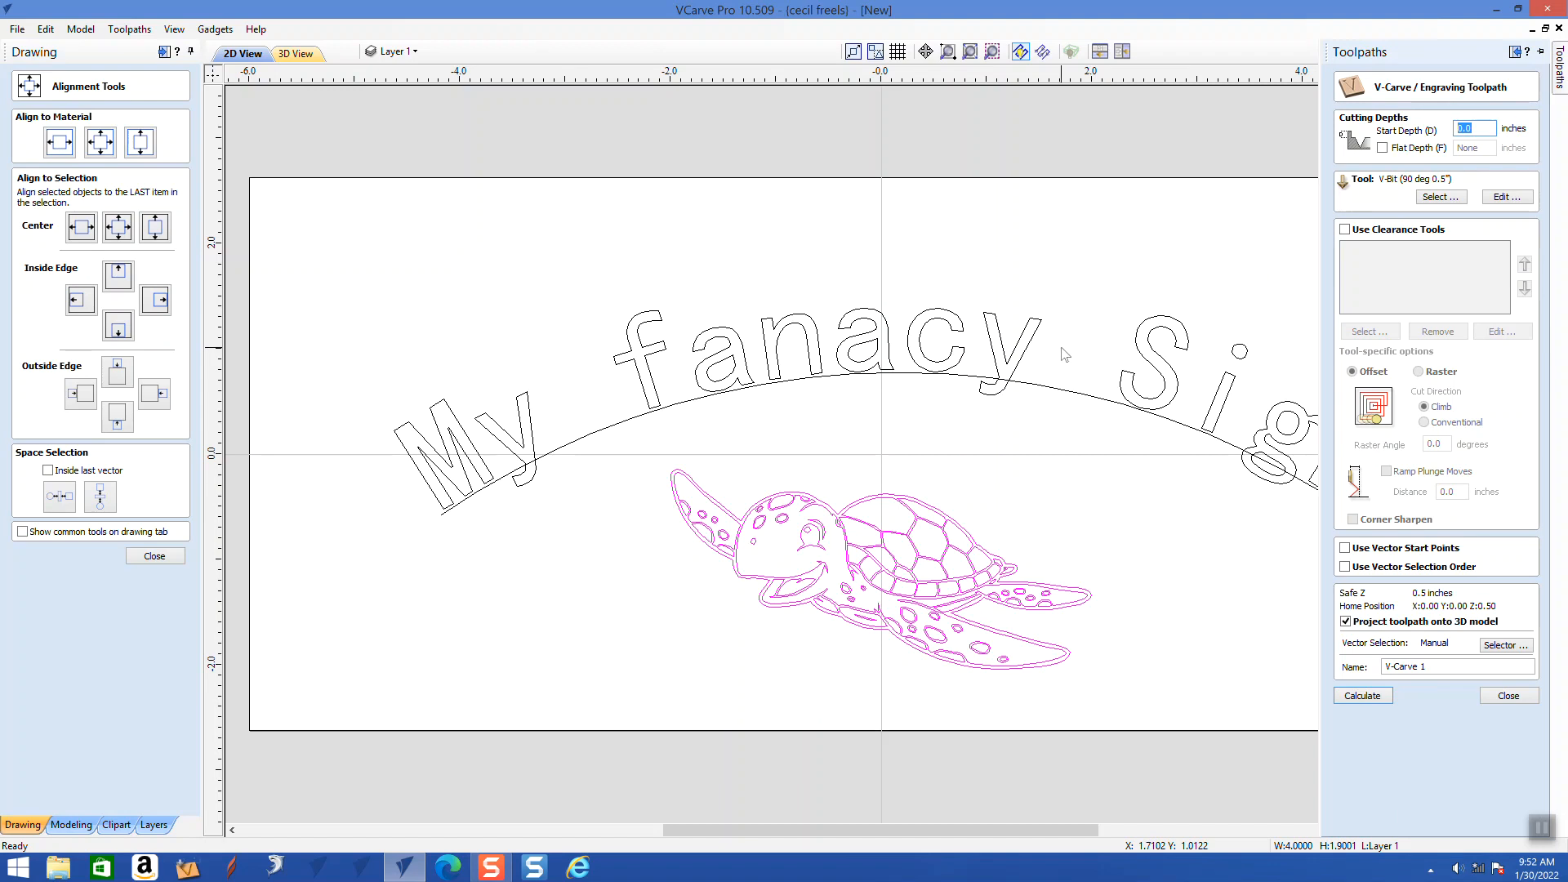
pyautogui.moveTo(1075, 257); pyautogui.dragTo(974, 361)
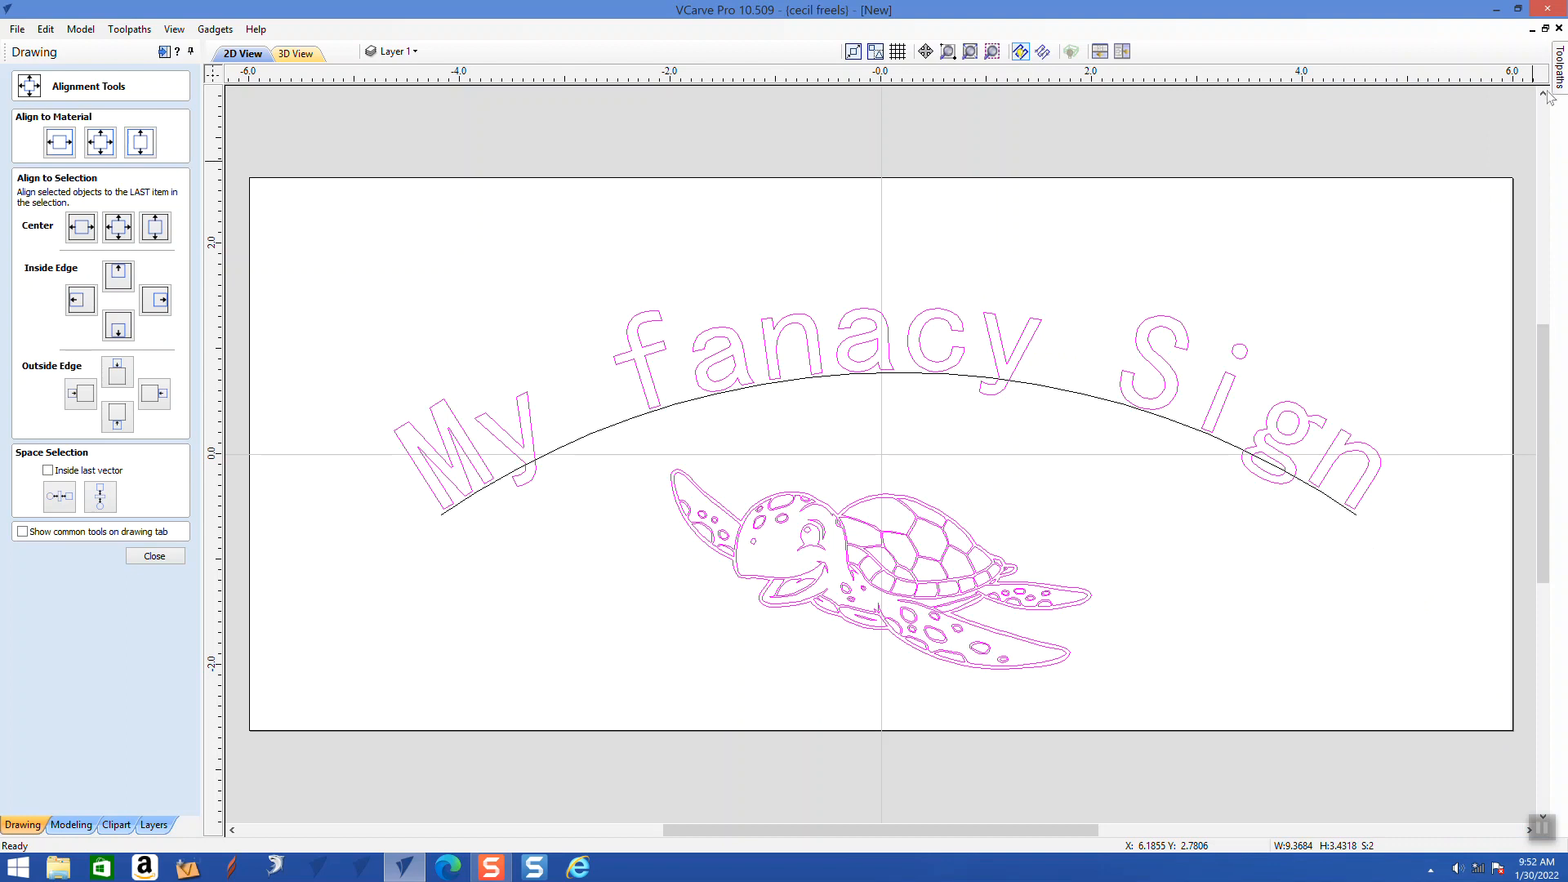
pyautogui.moveTo(1554, 90)
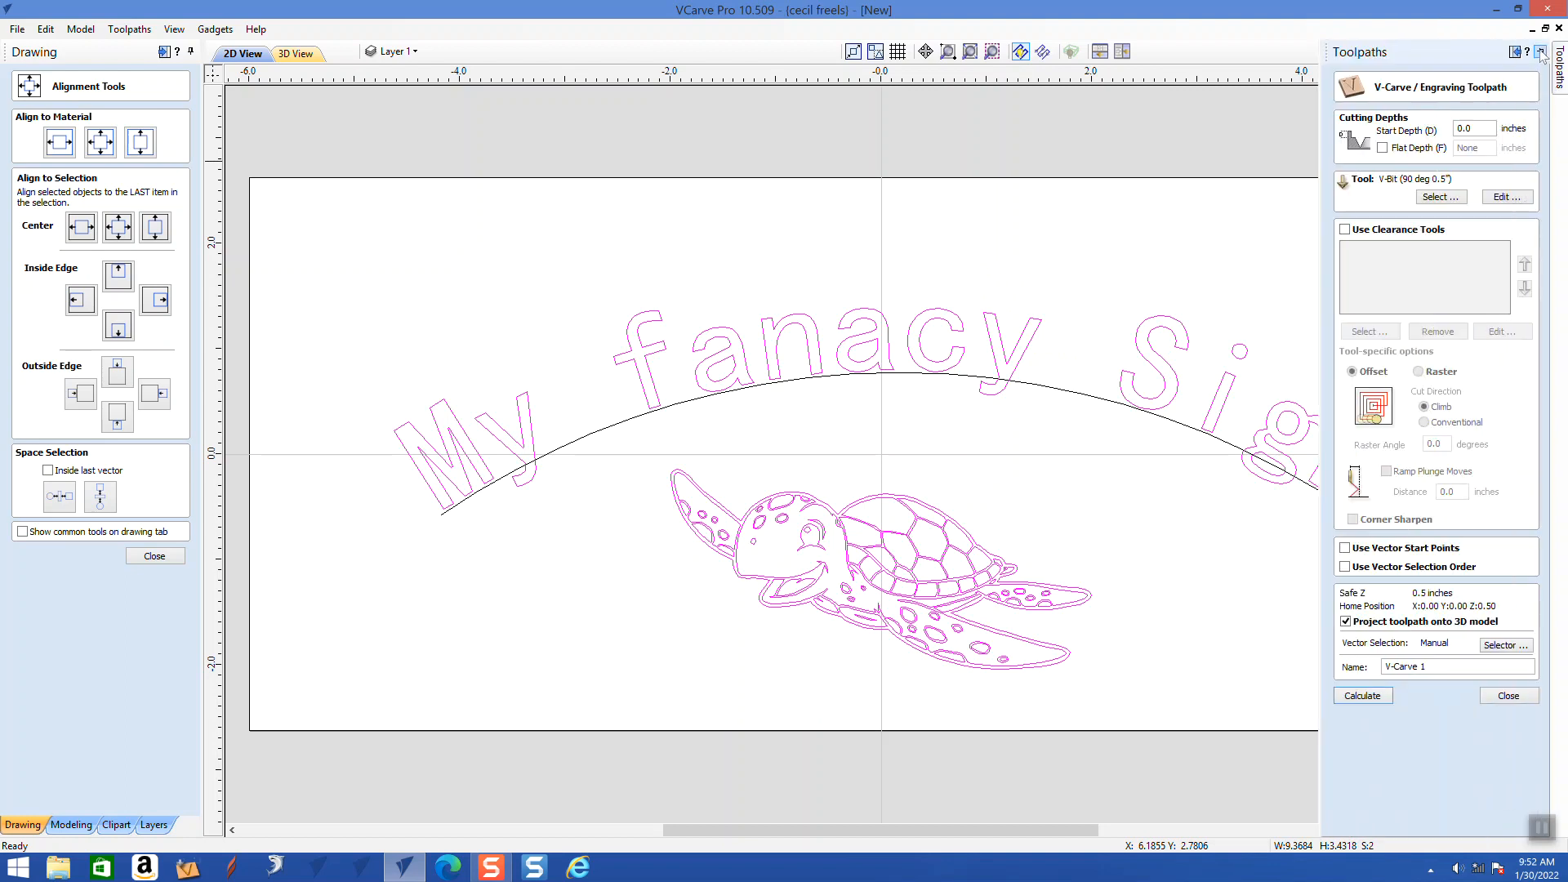
pyautogui.click(1540, 50)
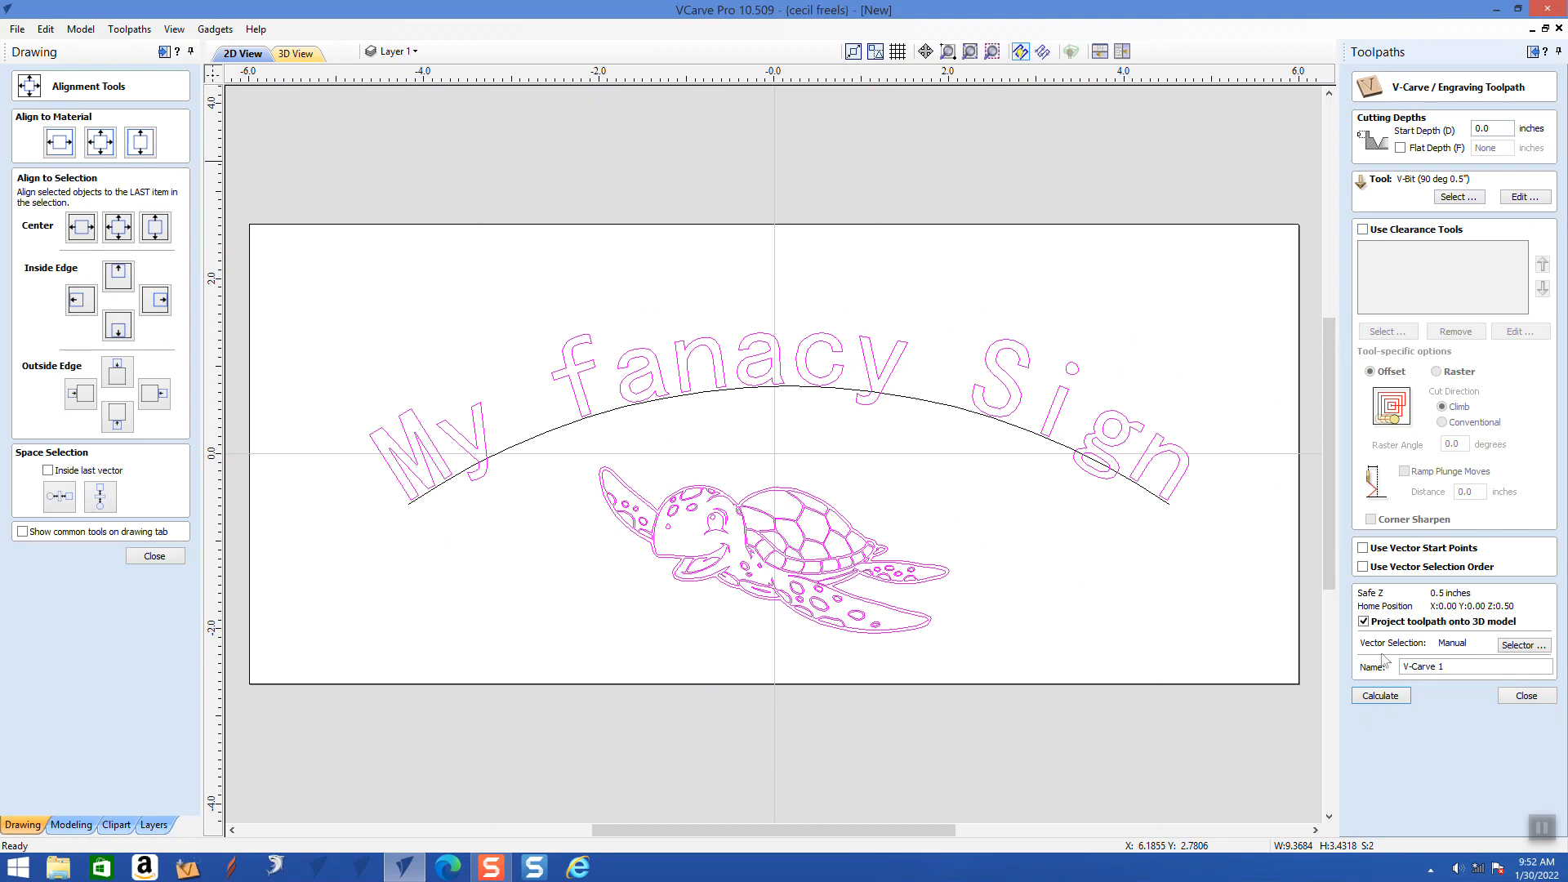
pyautogui.click(1379, 695)
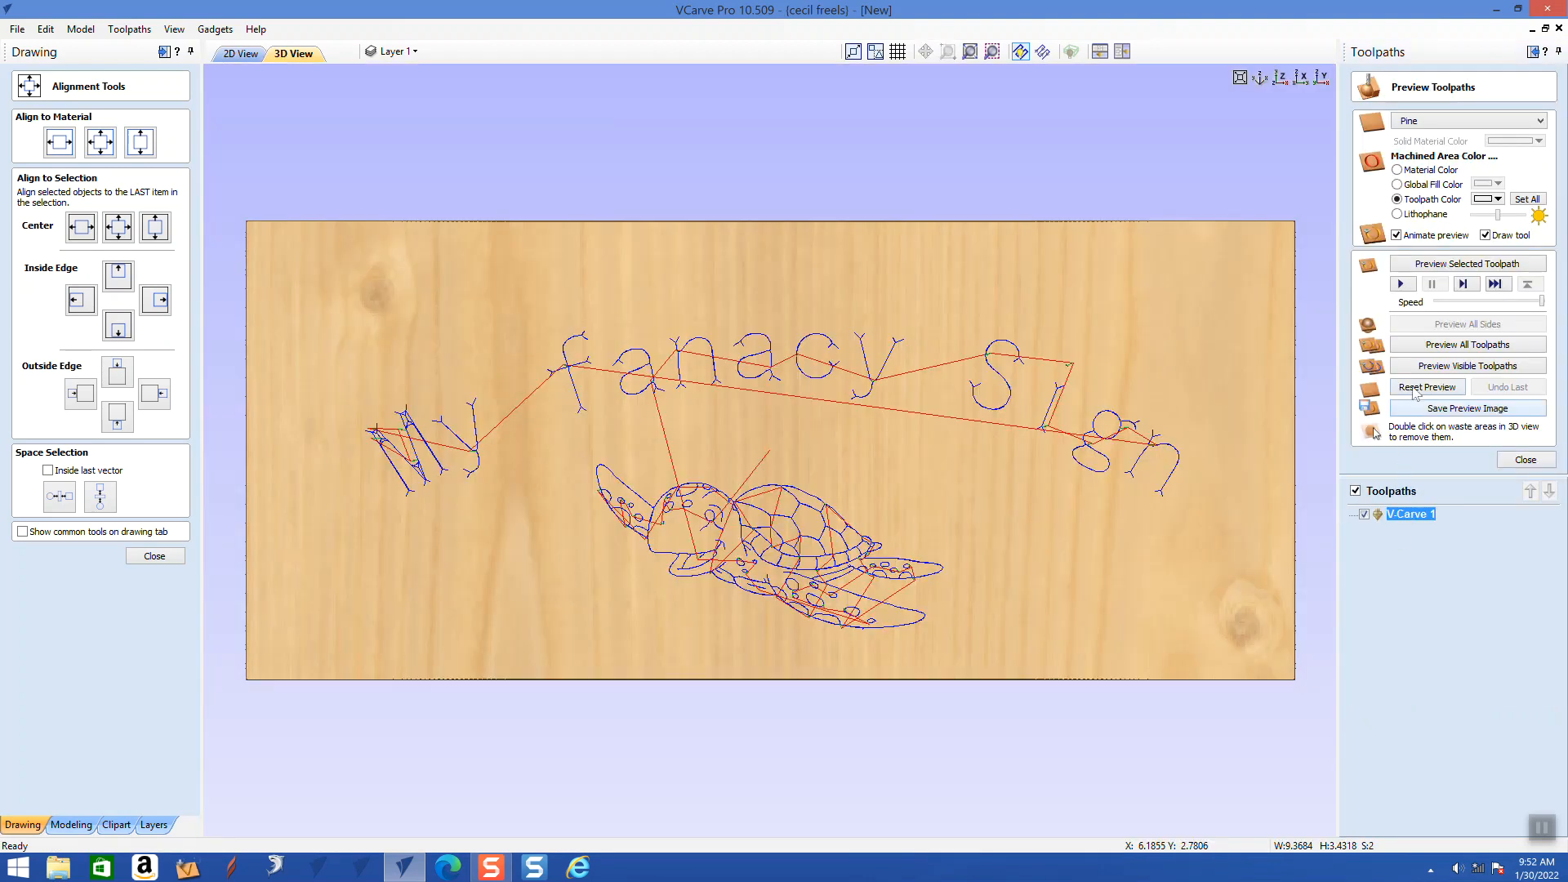
# - Preview the V-carve toolpath on the pine board and examine the carved sign from tilted angles
pyautogui.click(1415, 370)
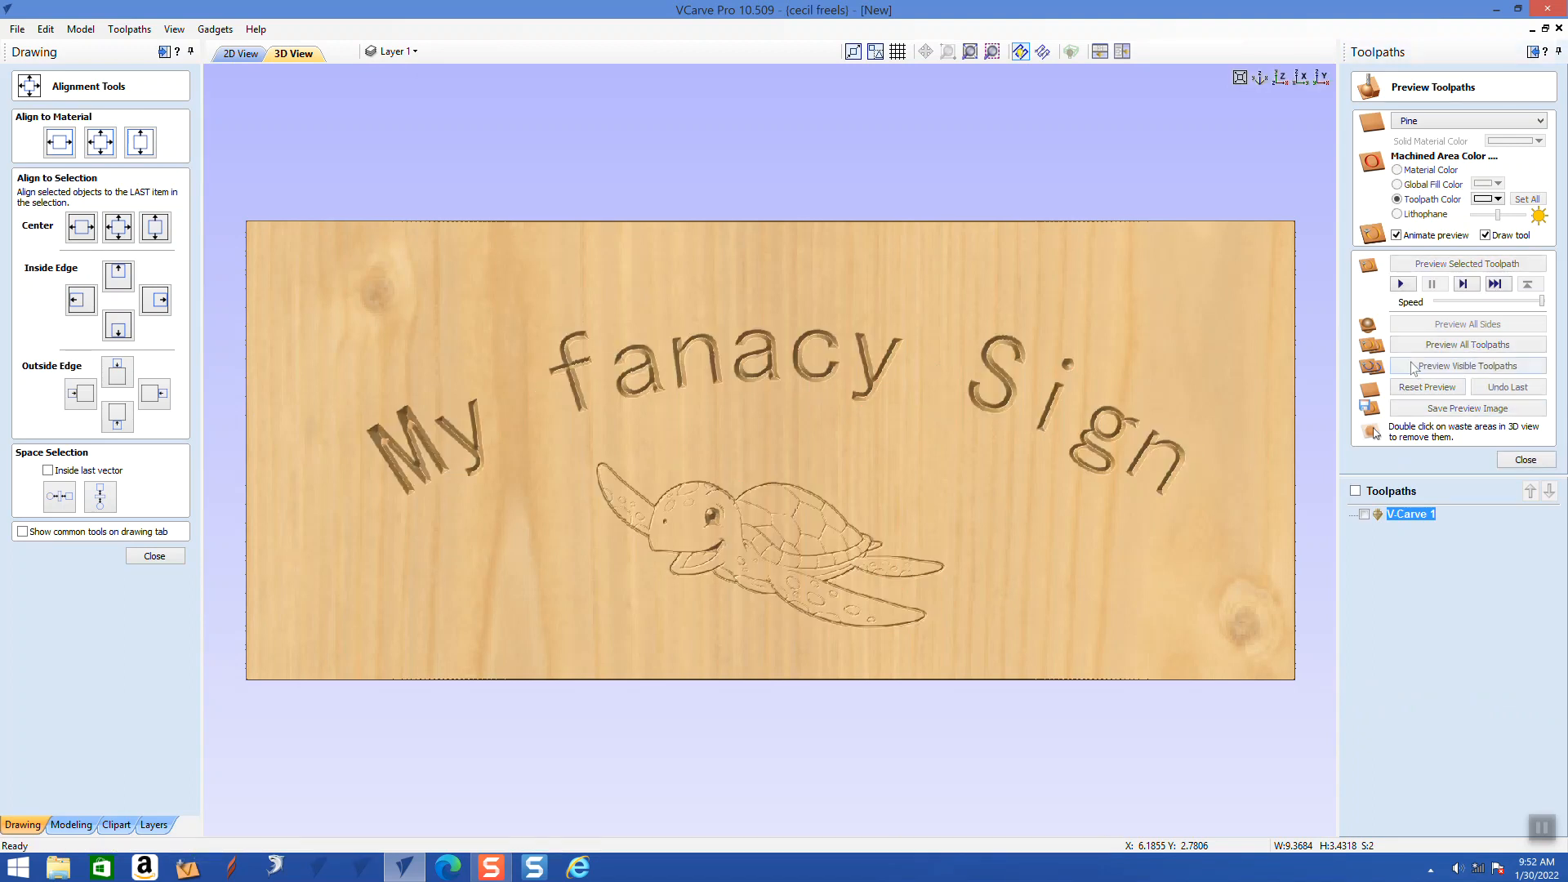
pyautogui.moveTo(1033, 473); pyautogui.dragTo(784, 538)
pyautogui.moveTo(891, 486); pyautogui.dragTo(995, 476)
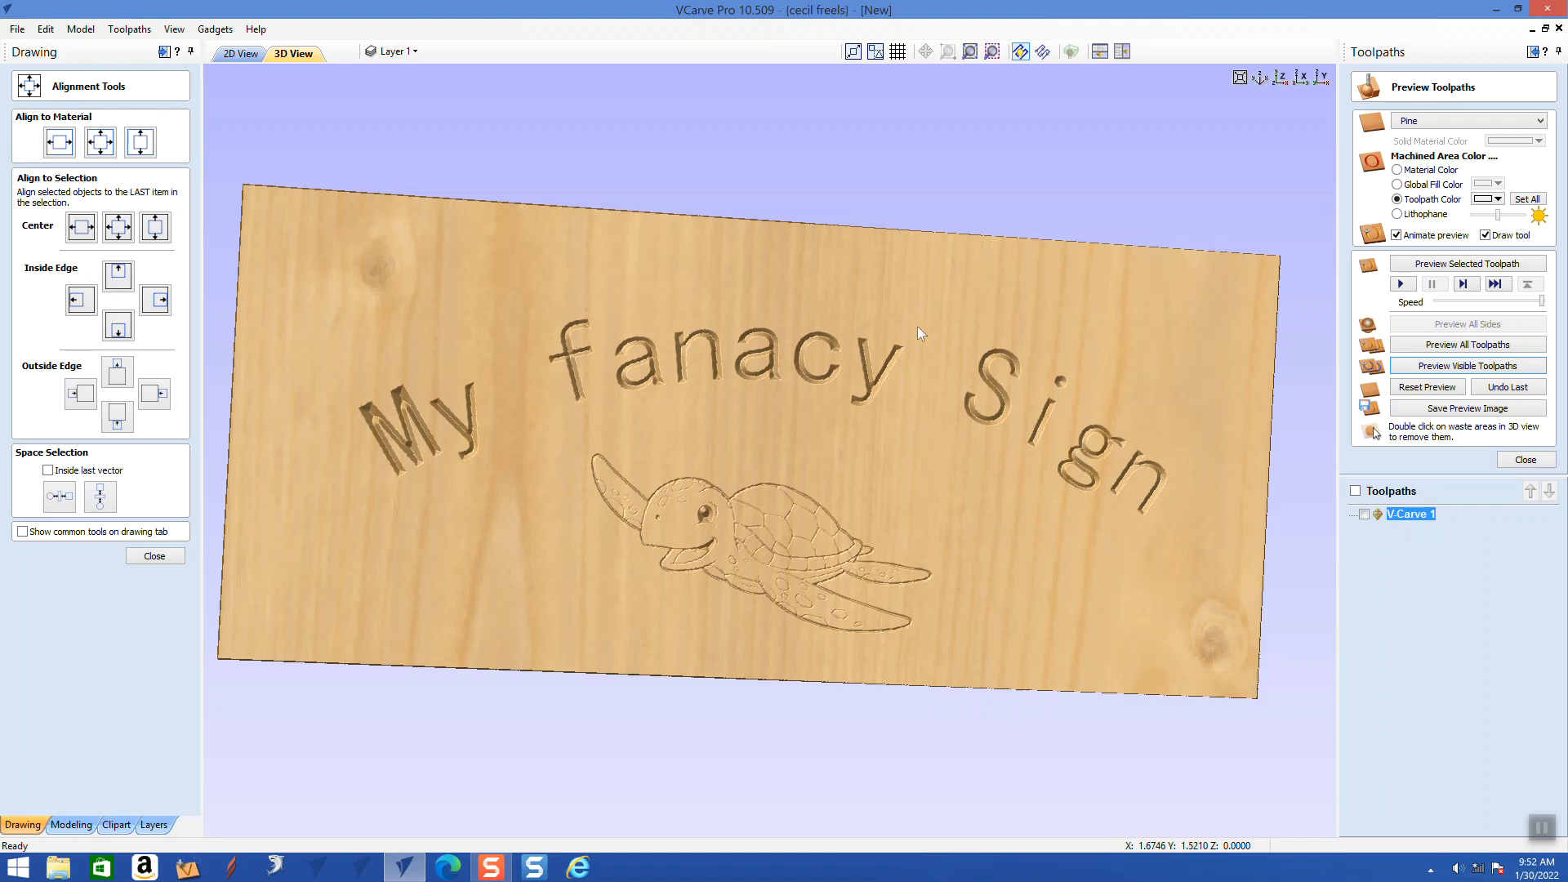
pyautogui.moveTo(911, 288); pyautogui.dragTo(811, 271)
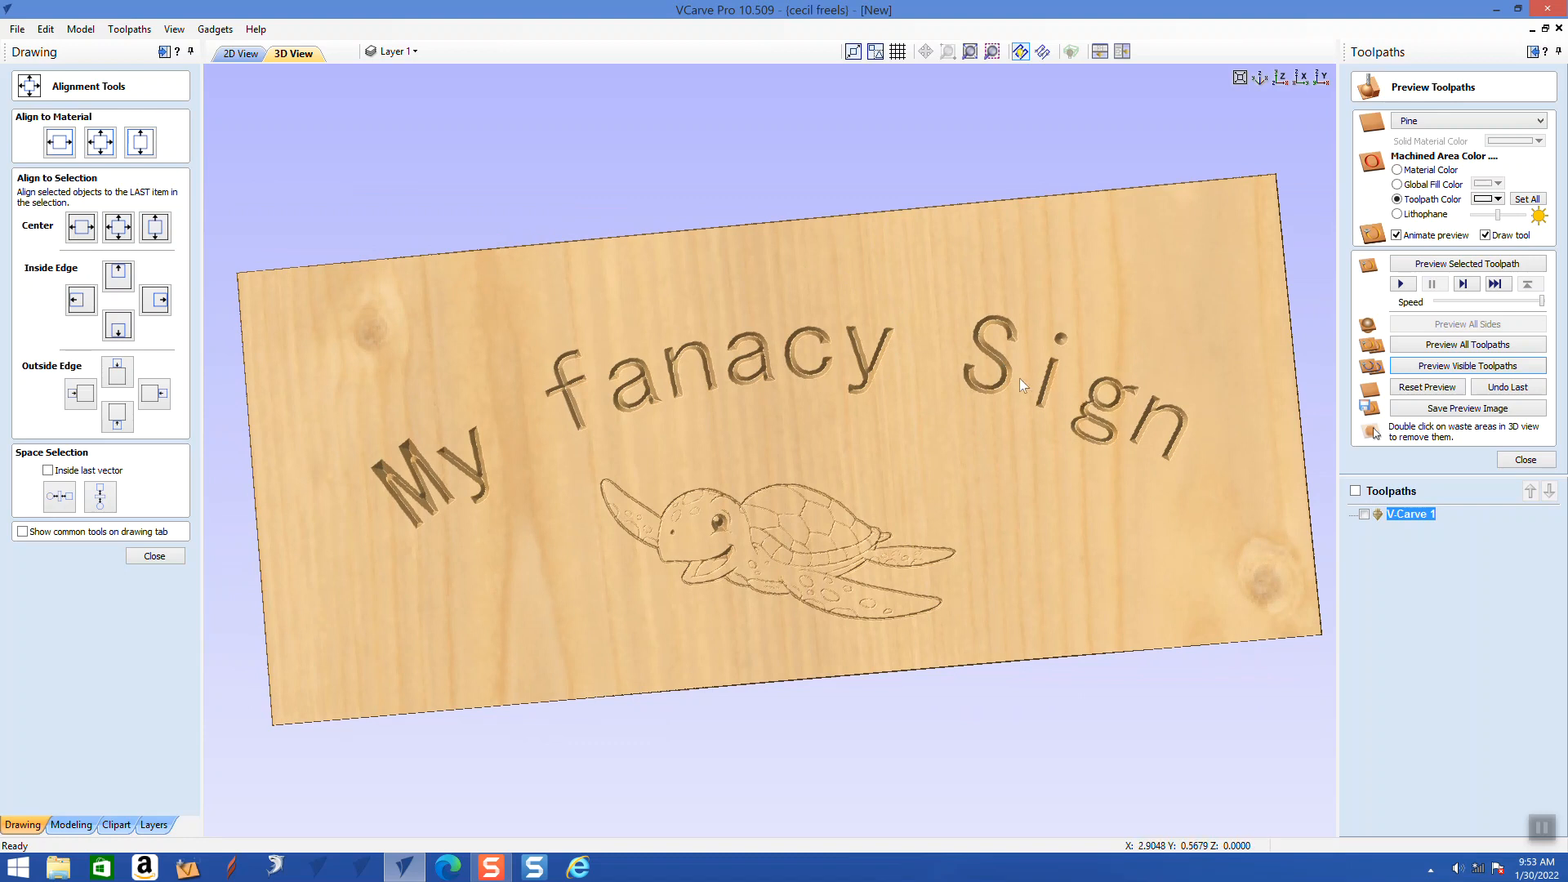
# - Tighten the letter spacing within the word "Sign" of the curved text
pyautogui.click(243, 54)
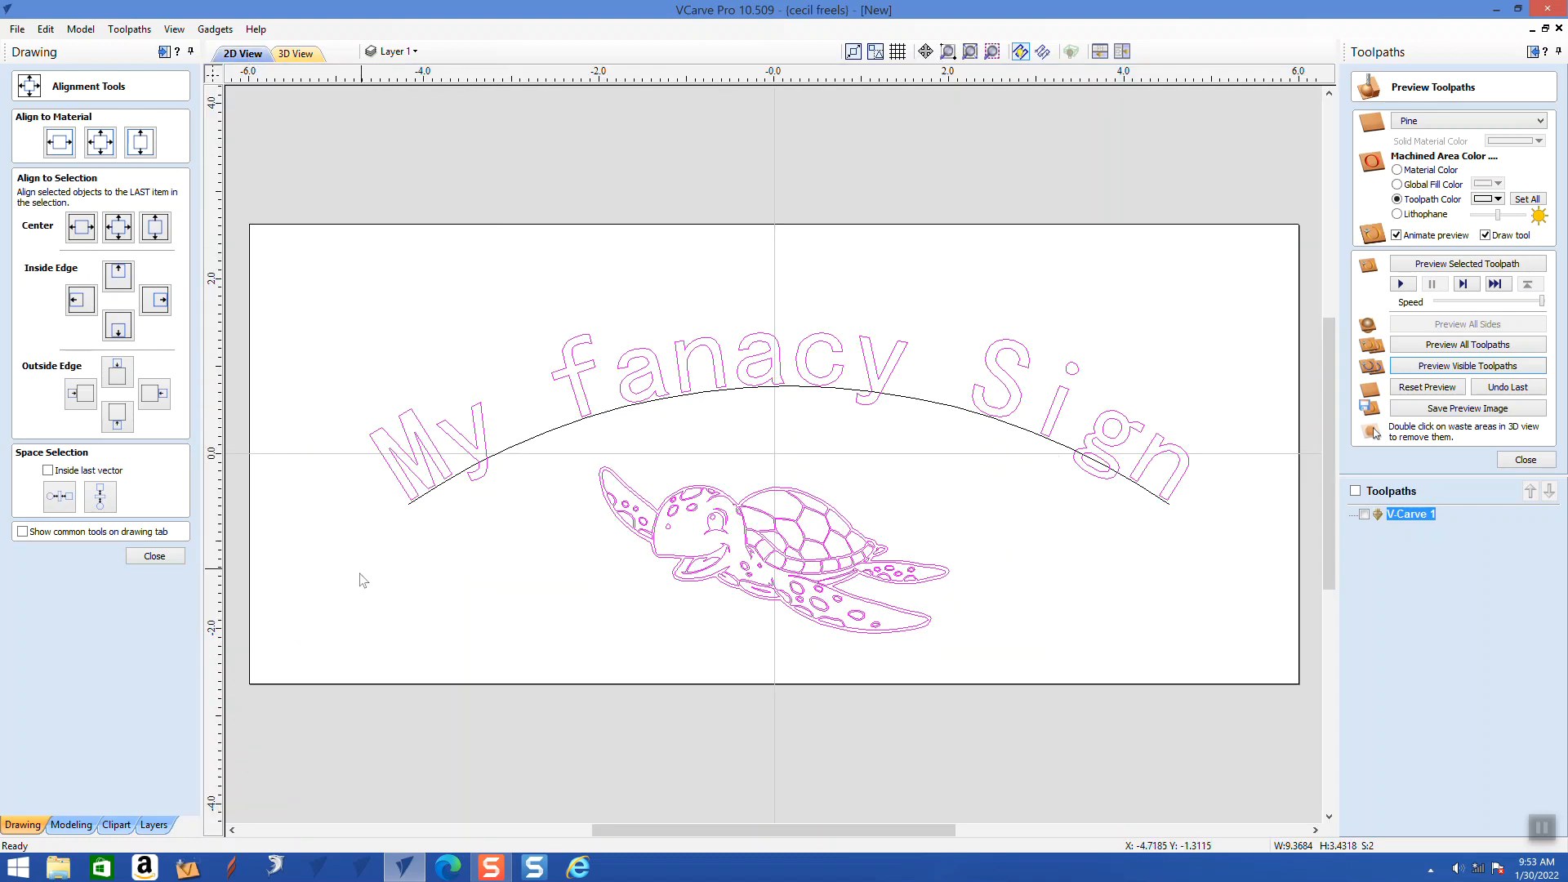
pyautogui.click(154, 556)
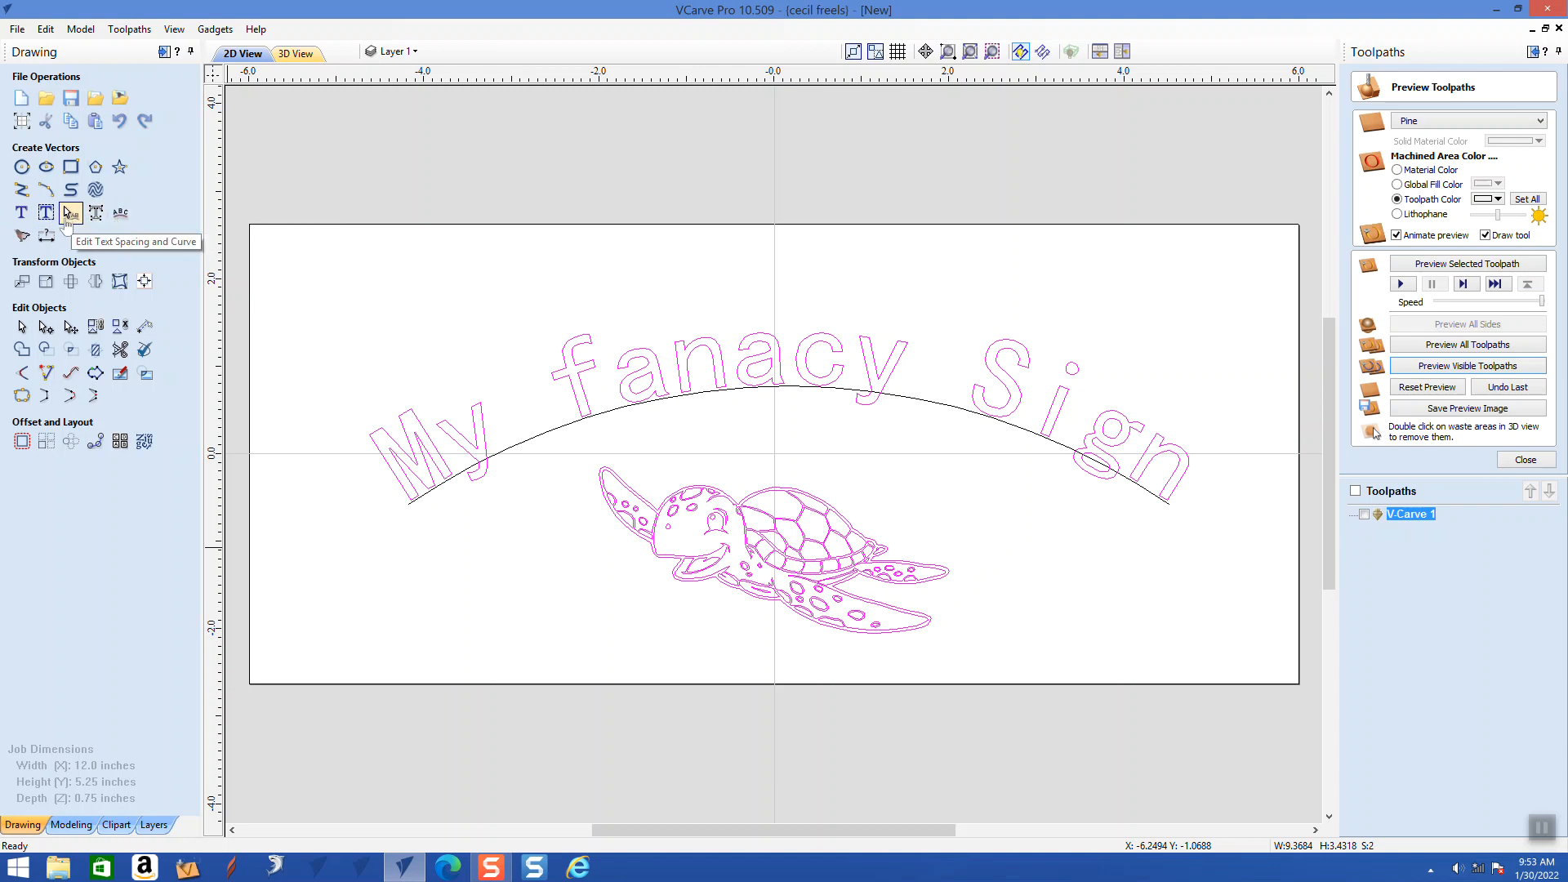
pyautogui.click(68, 214)
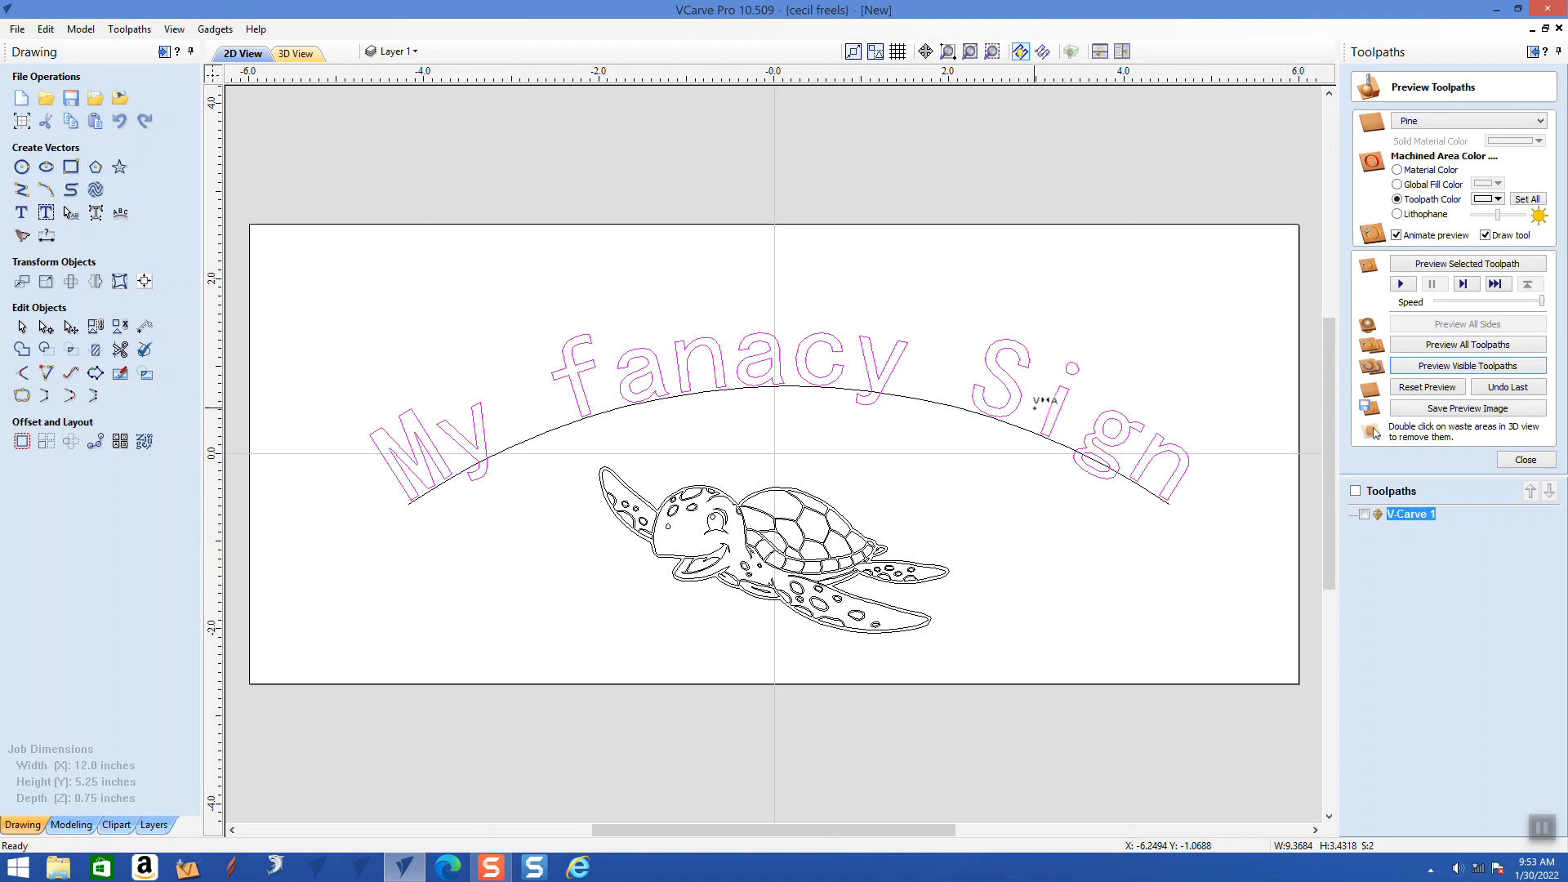
pyautogui.moveTo(1045, 401); pyautogui.dragTo(1037, 415)
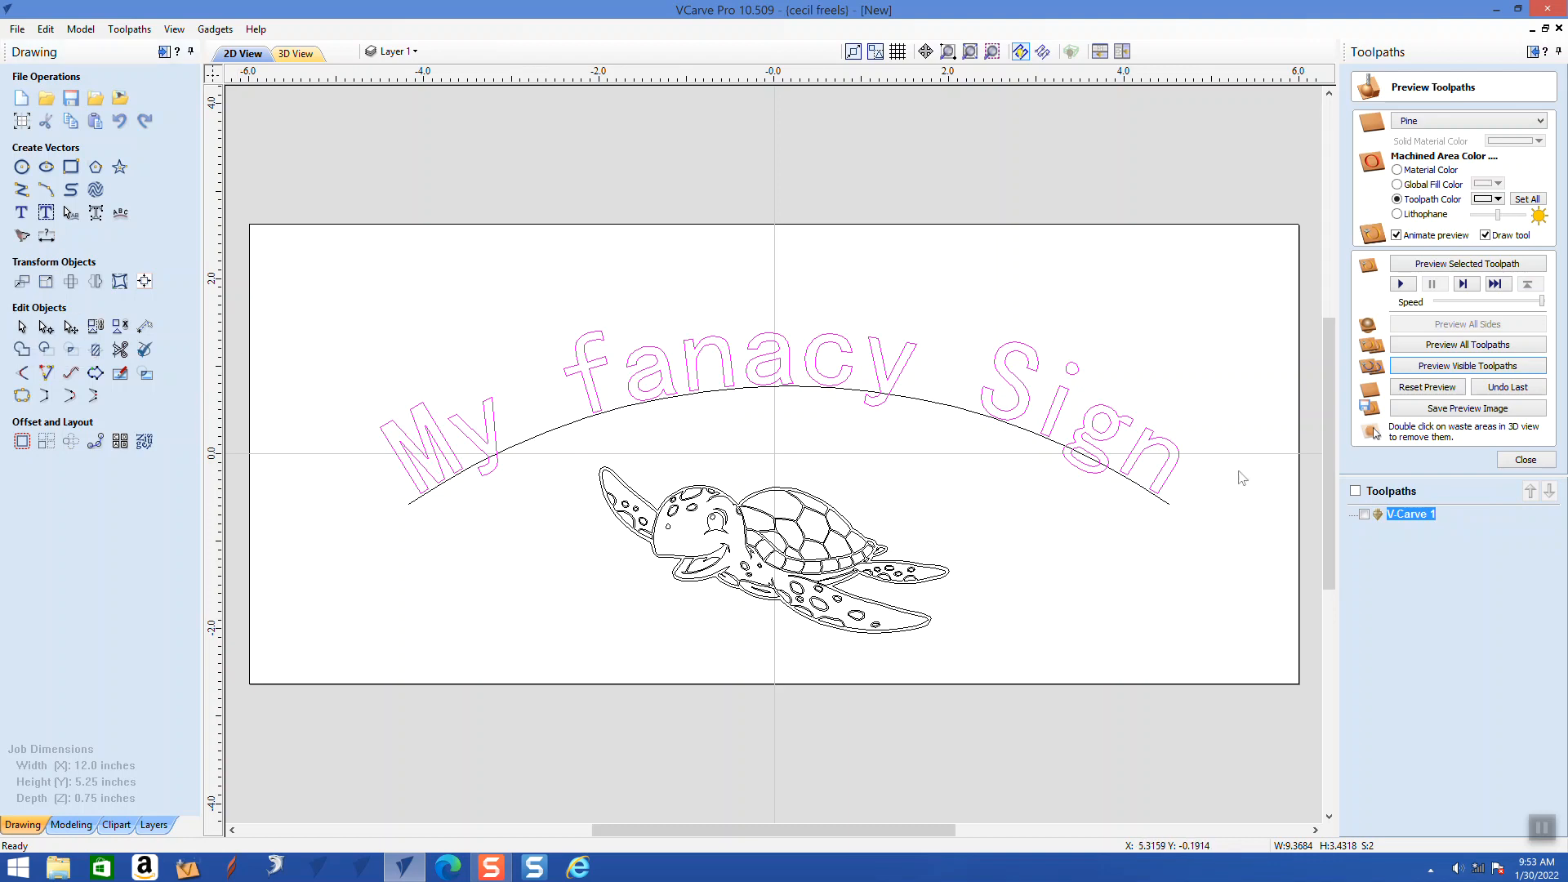
# - Recalculate the V-Carve 1 toolpath for the respaced text and turtle, and preview it on a reset board
pyautogui.doubleClick(1427, 514)
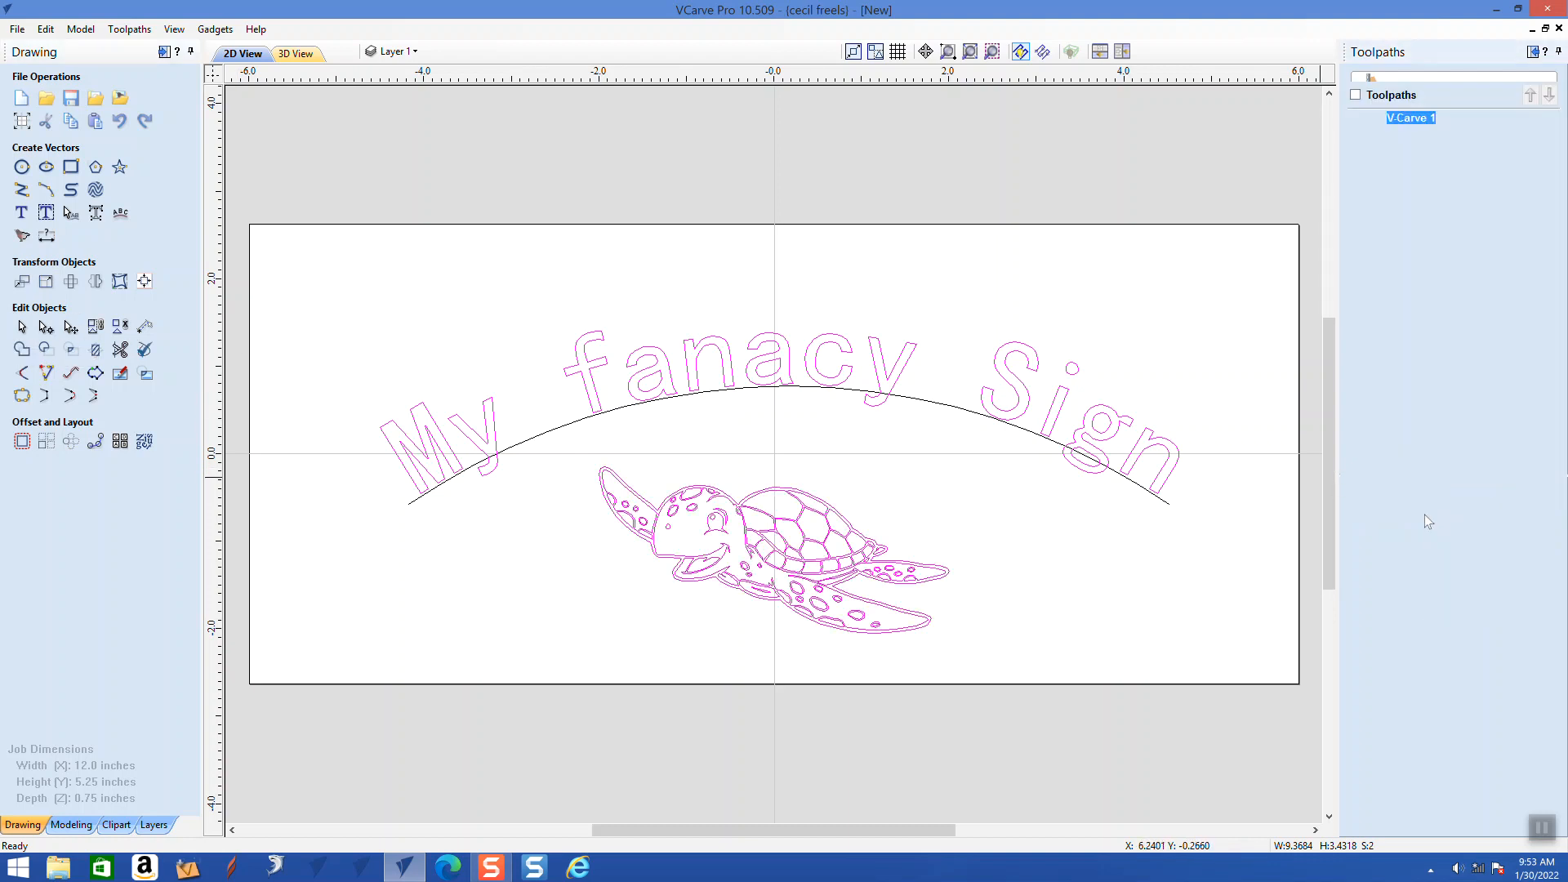
pyautogui.click(1404, 693)
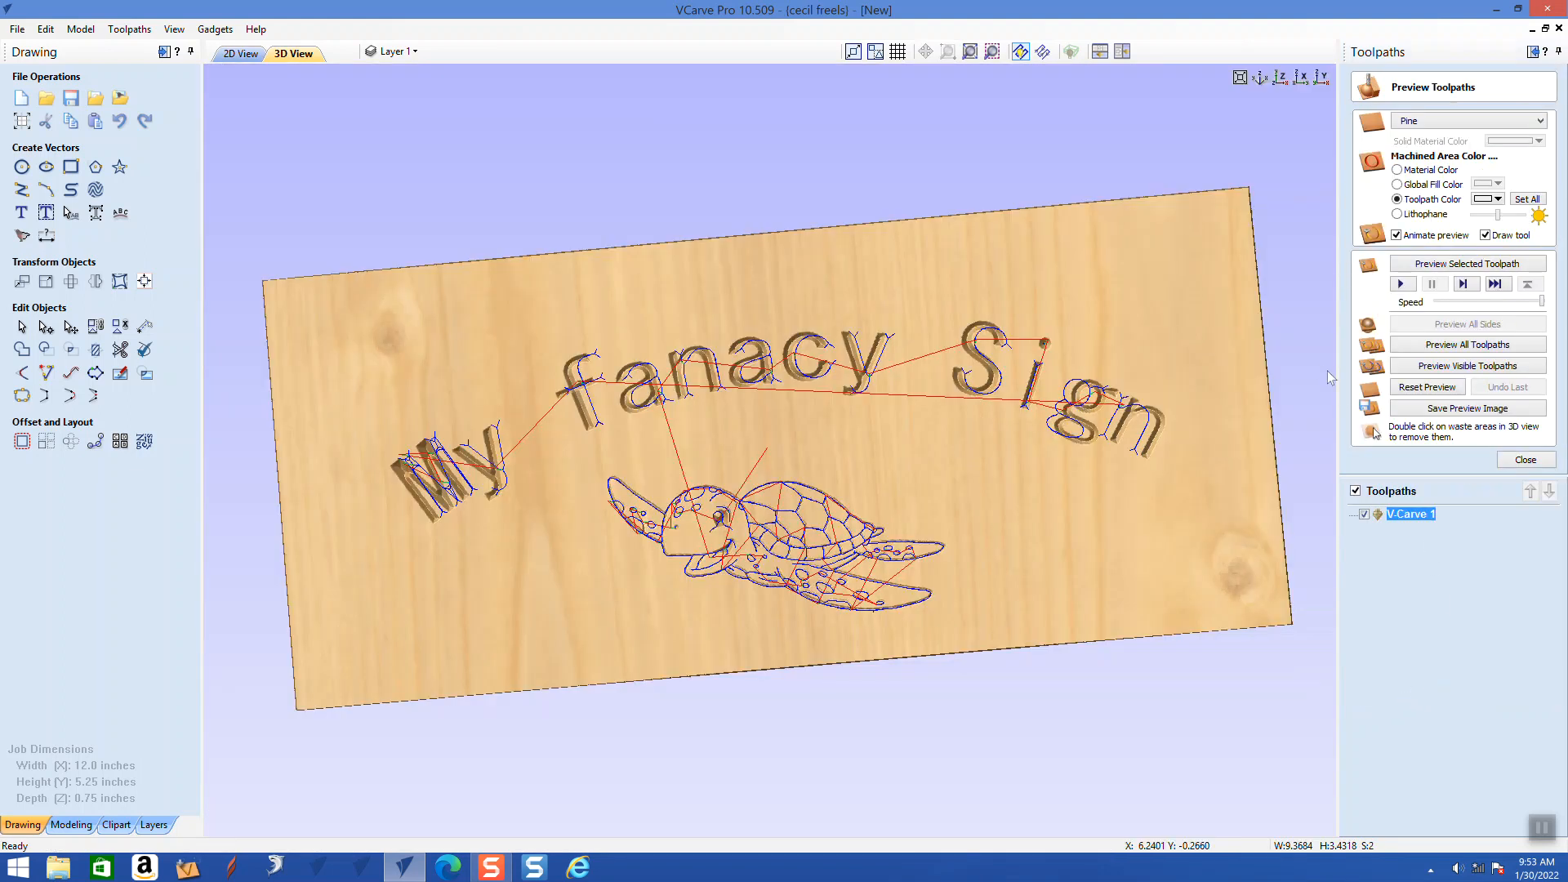
pyautogui.click(1417, 389)
pyautogui.click(1425, 367)
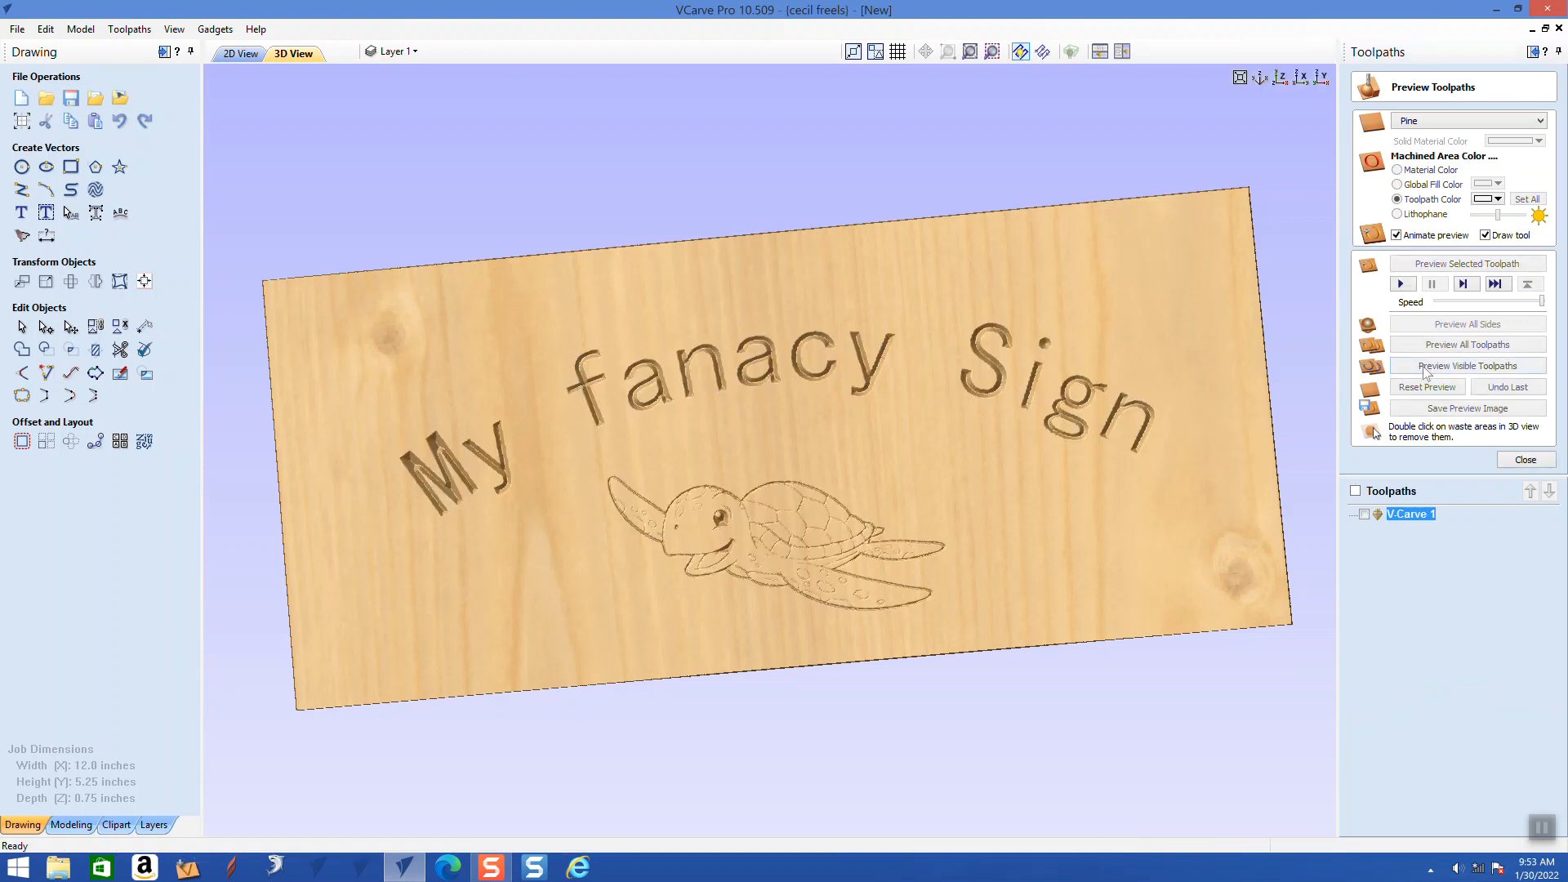
pyautogui.moveTo(850, 467); pyautogui.dragTo(954, 408)
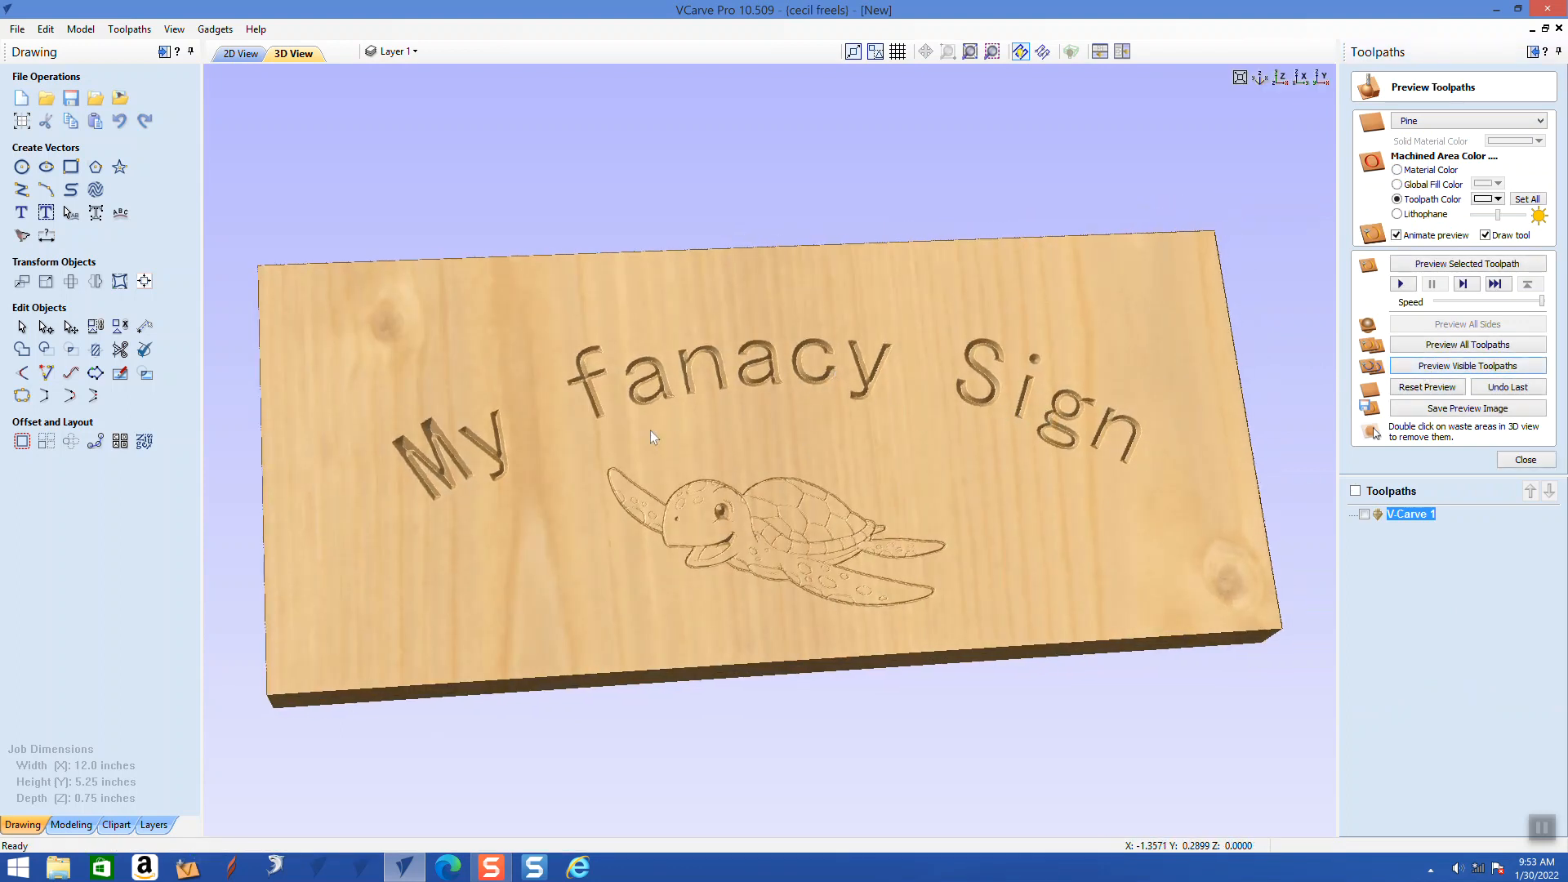
pyautogui.moveTo(559, 399); pyautogui.dragTo(513, 375)
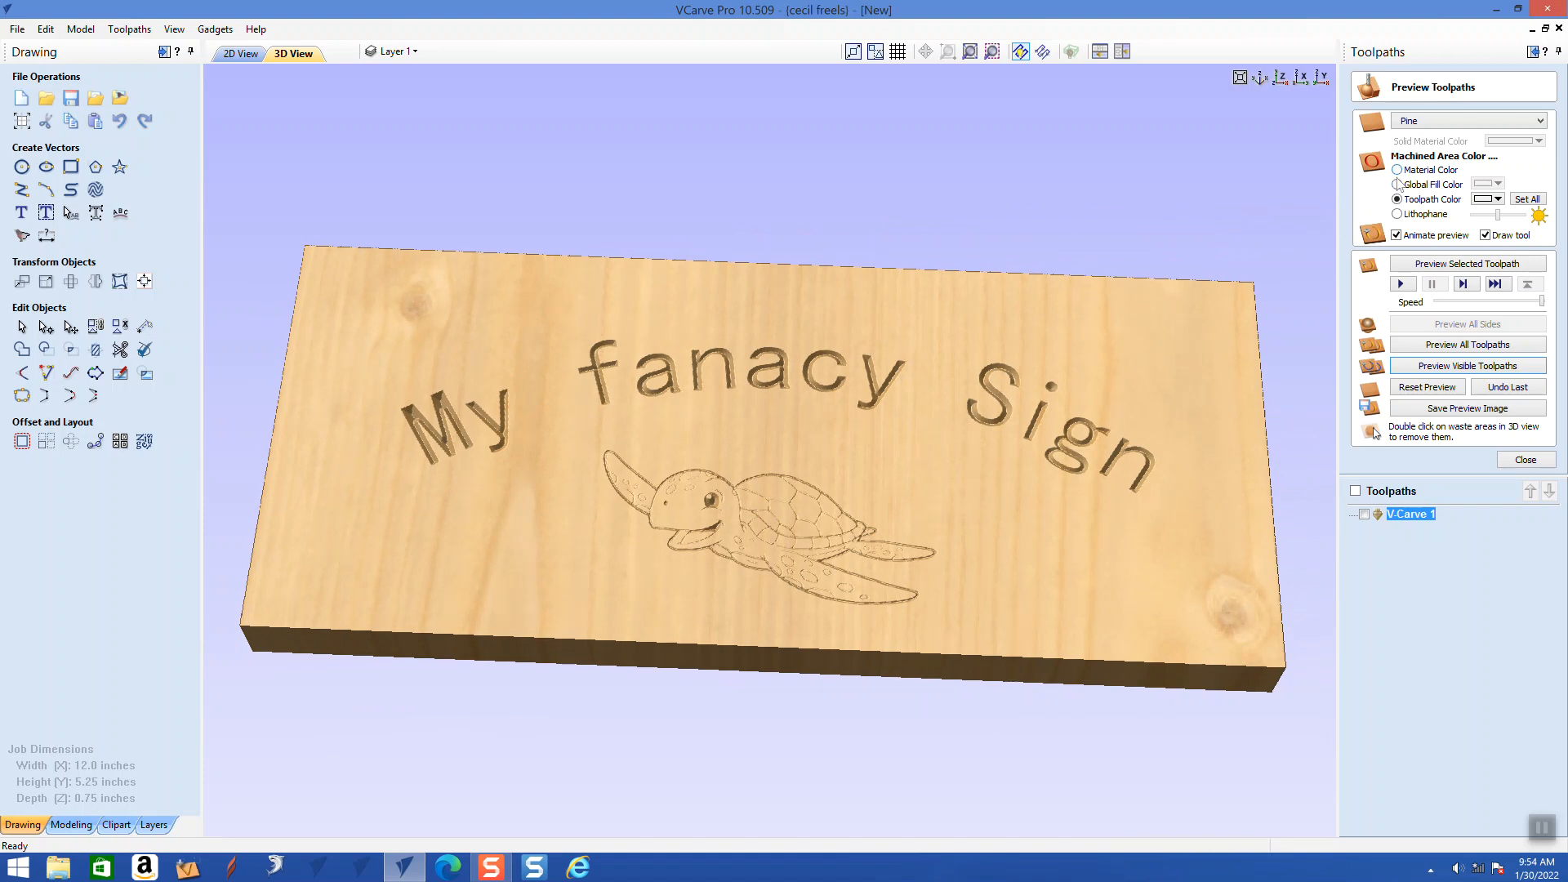
# - Set the toolpath color of the machined area to black
pyautogui.click(1499, 199)
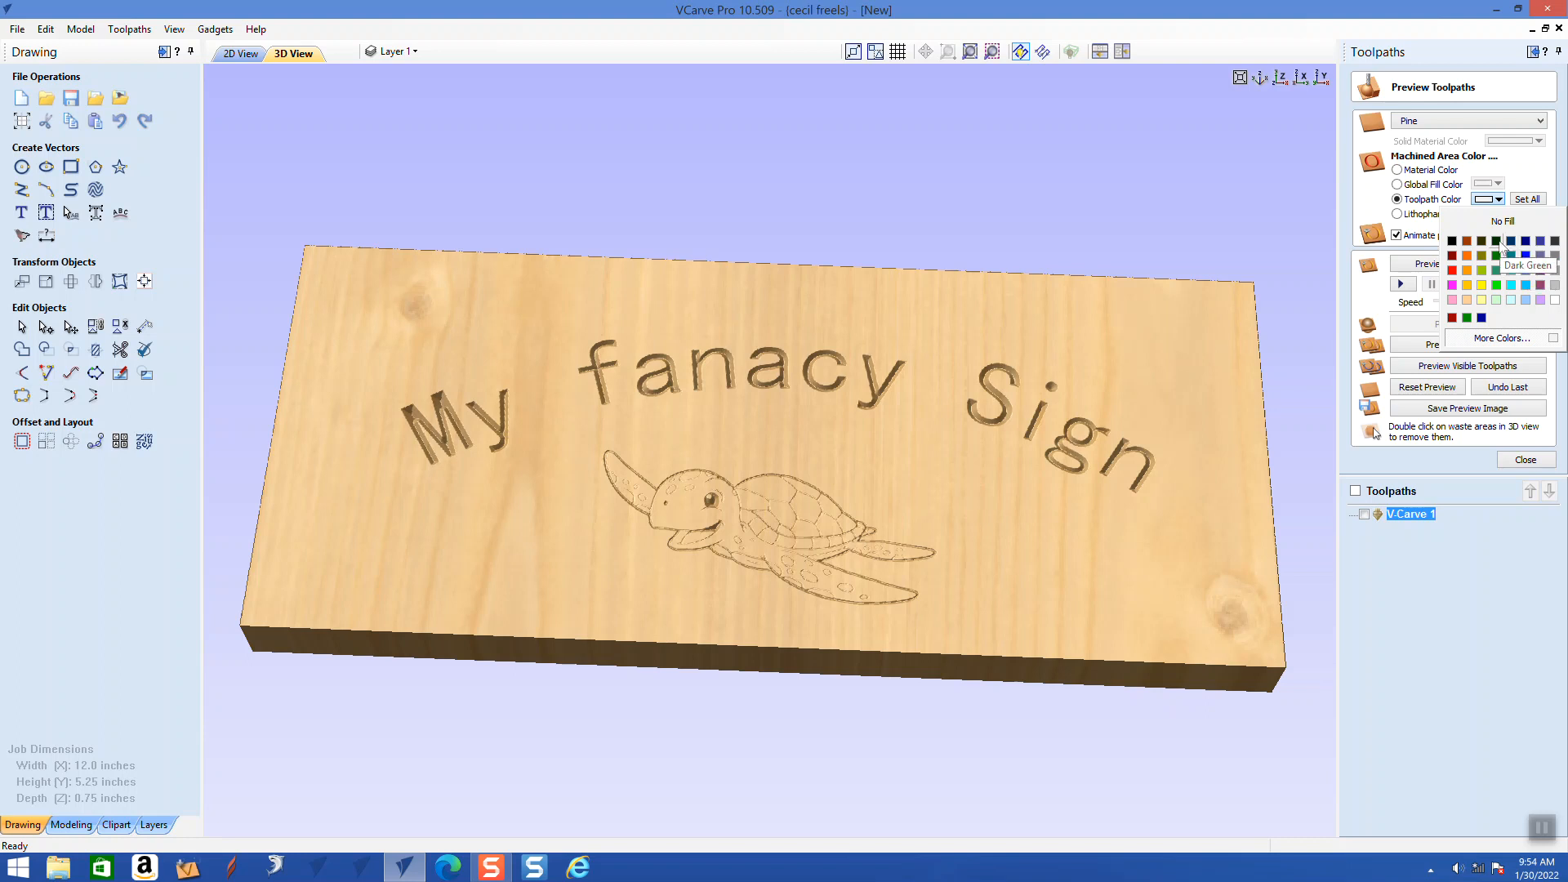
pyautogui.click(1453, 243)
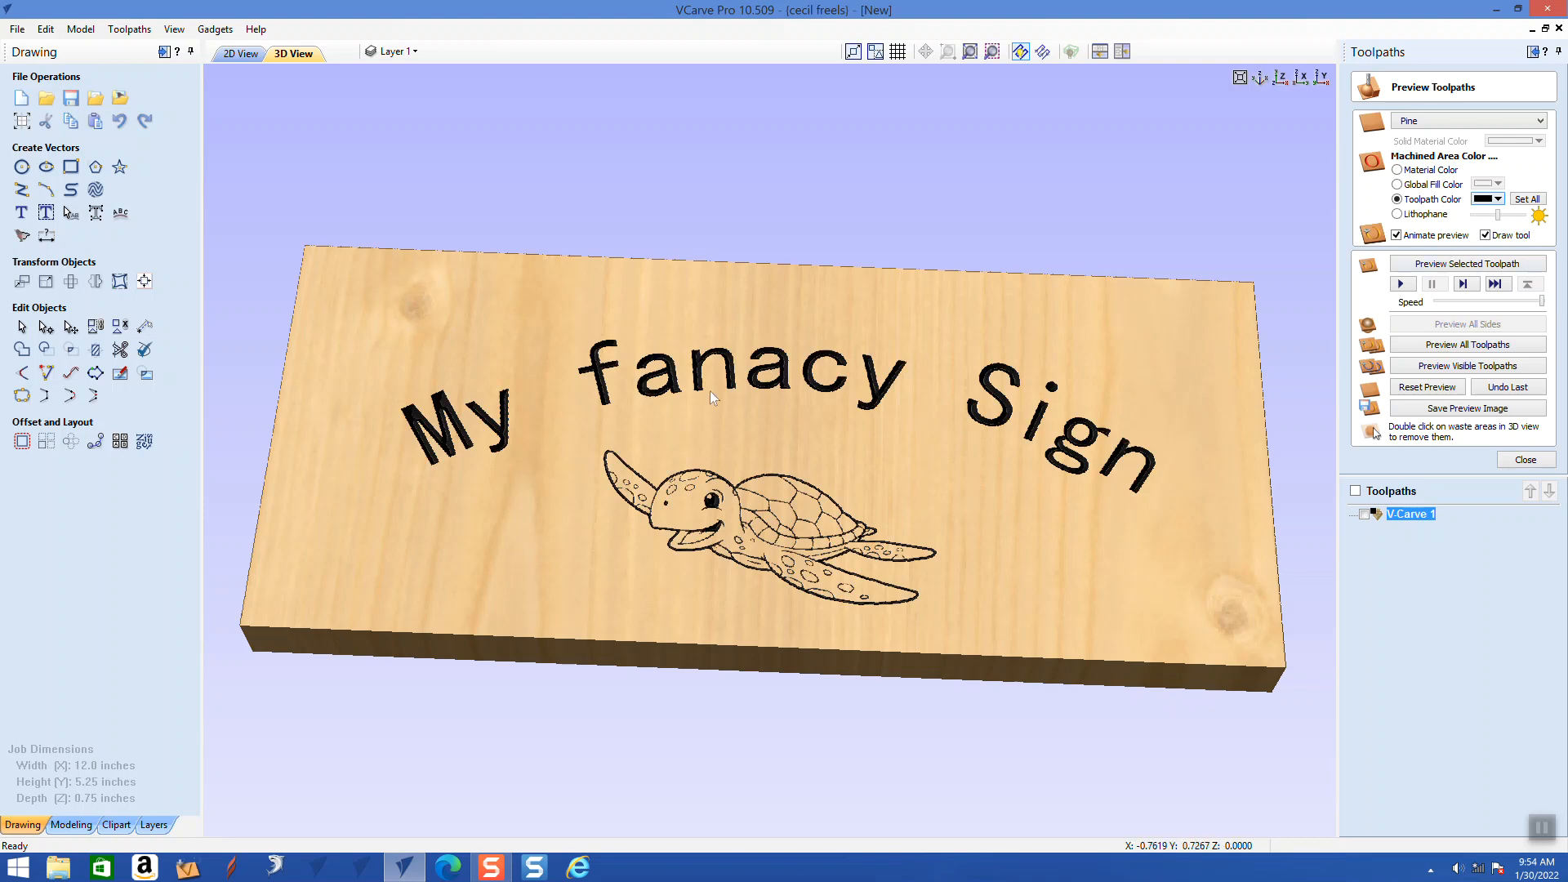
# - Examine the black carved lettering and turtle up close and the whole sign from several angles
pyautogui.moveTo(760, 312); pyautogui.dragTo(736, 531)
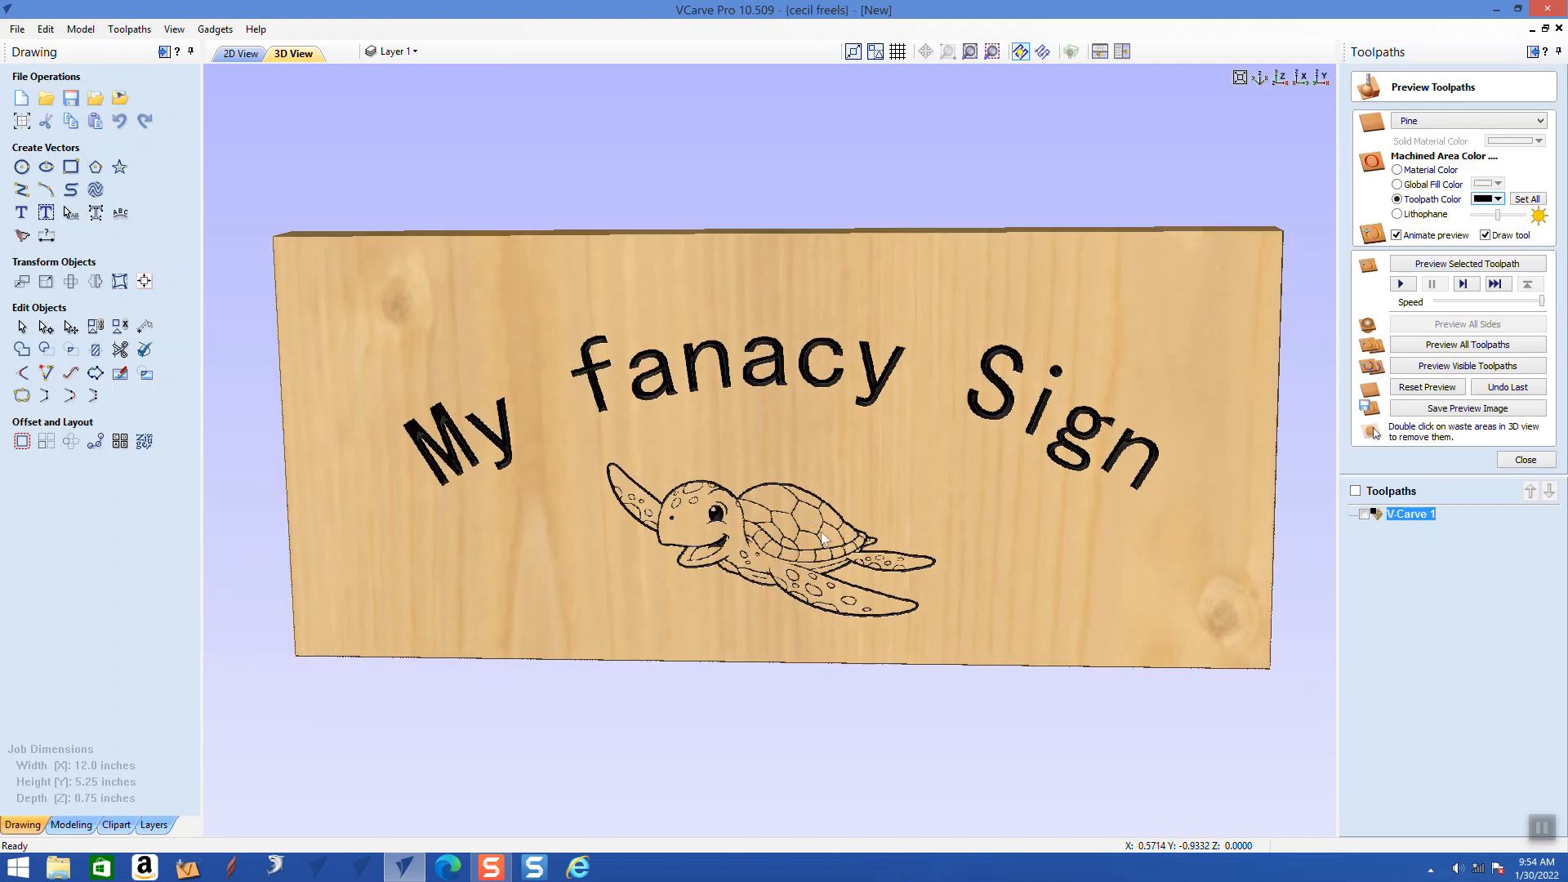
pyautogui.scroll(5, 795, 399)
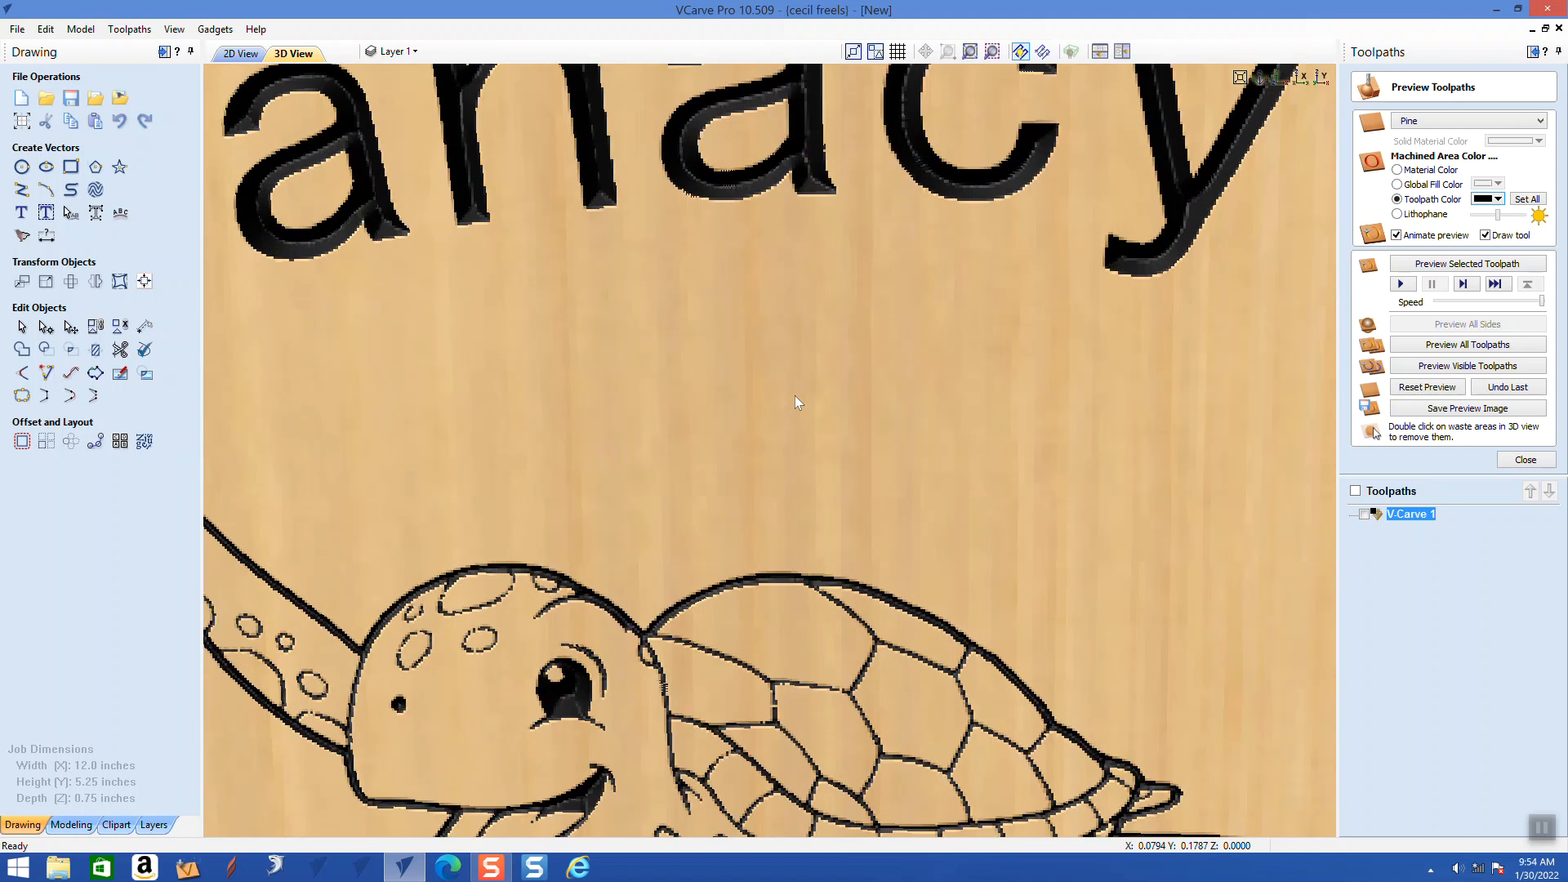
pyautogui.moveTo(761, 314); pyautogui.dragTo(1010, 190)
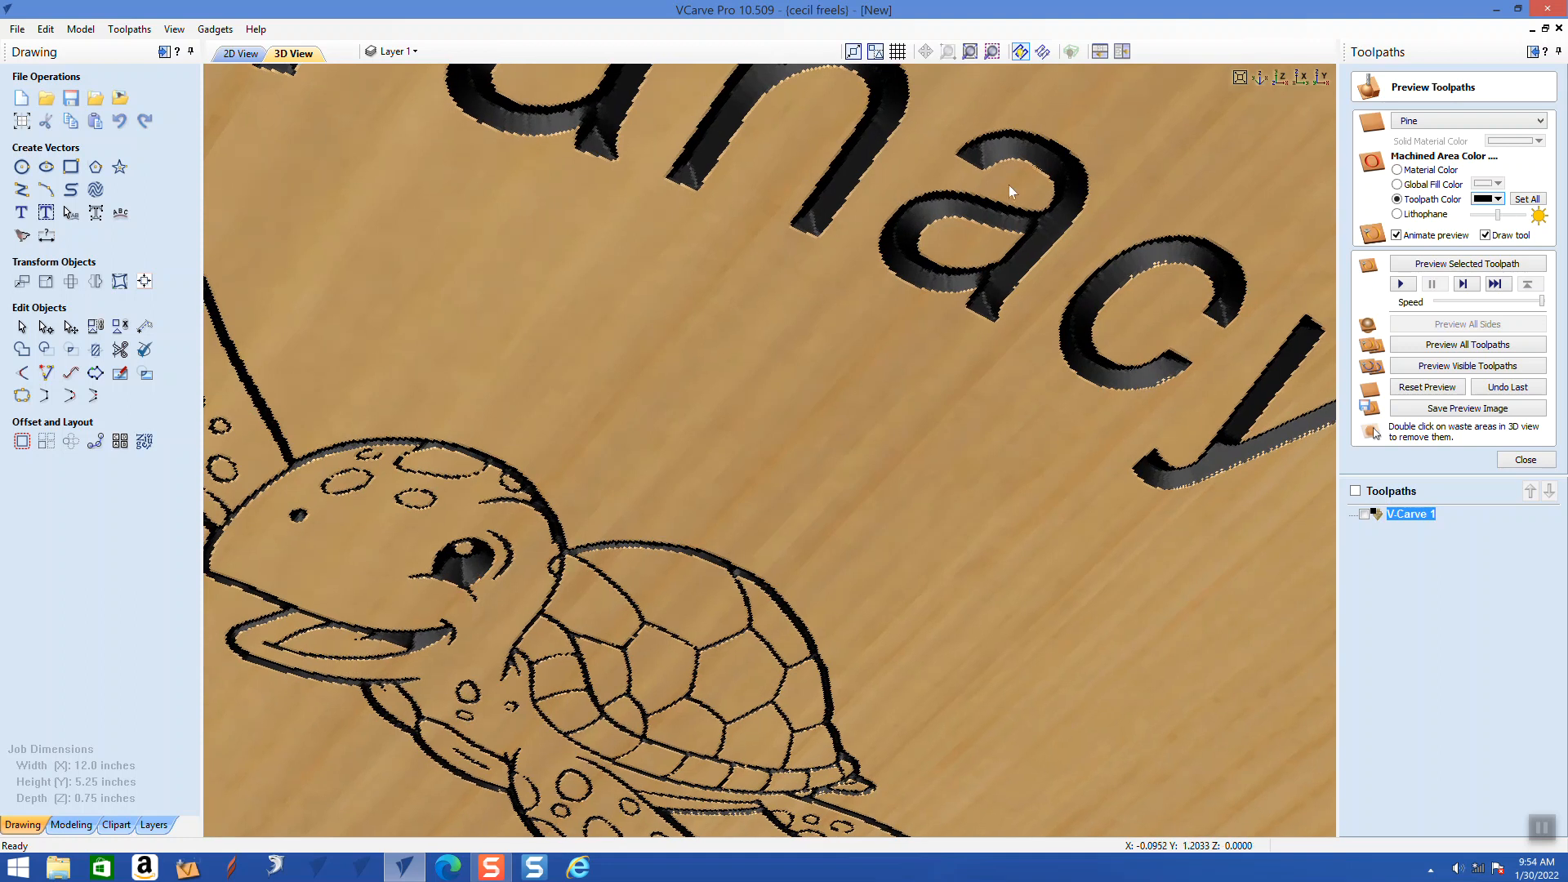
pyautogui.scroll(-5, 958, 472)
pyautogui.moveTo(978, 594); pyautogui.dragTo(809, 448)
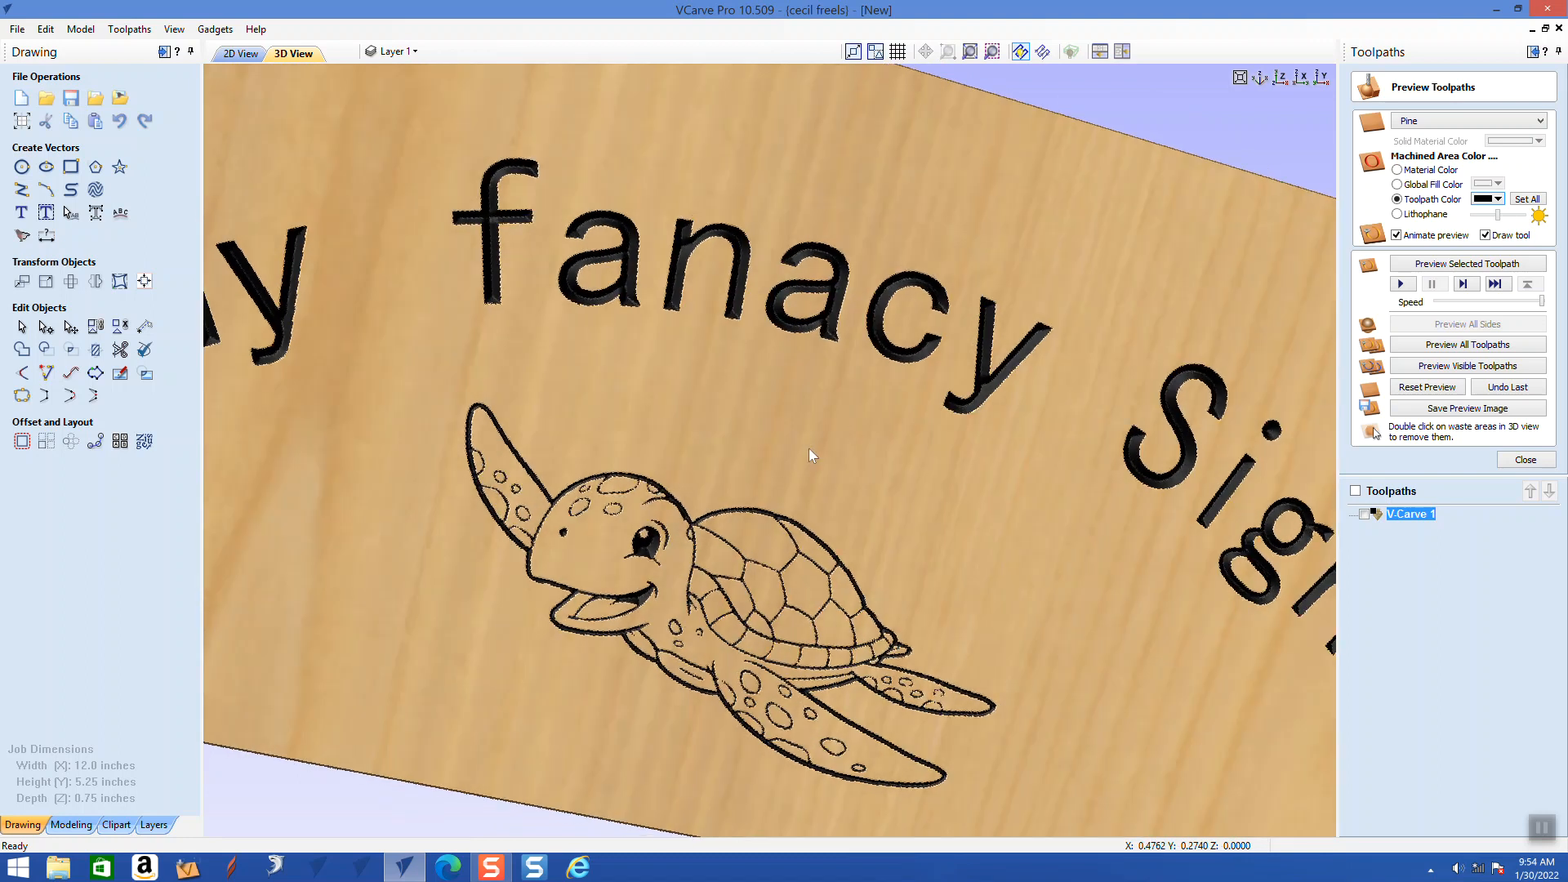
pyautogui.scroll(-4, 808, 449)
pyautogui.moveTo(569, 509); pyautogui.dragTo(748, 419)
pyautogui.moveTo(815, 377); pyautogui.dragTo(743, 373)
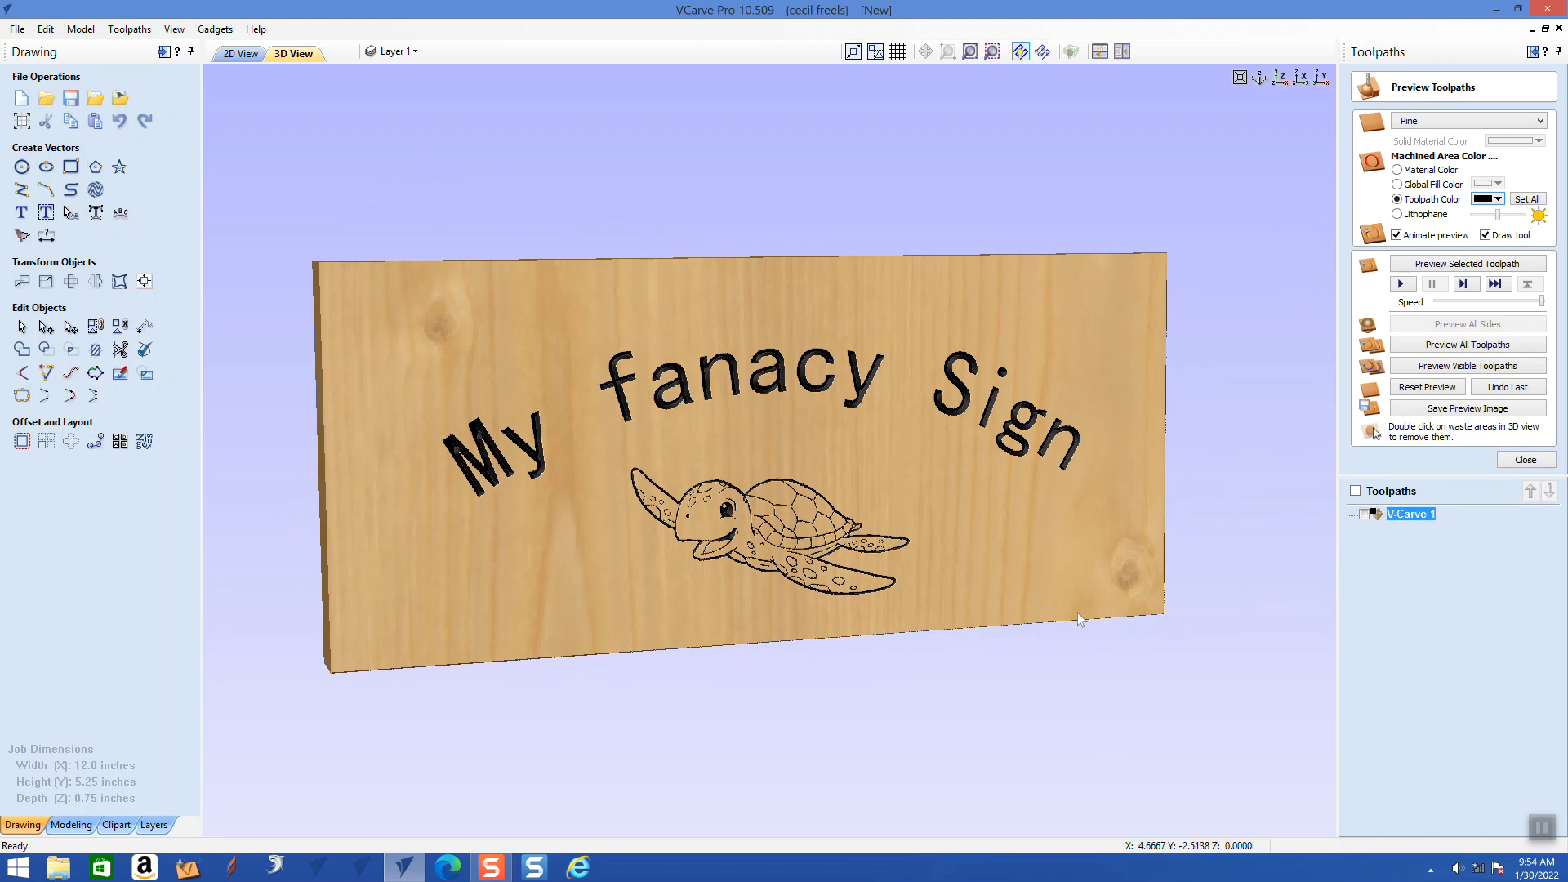
pyautogui.scroll(-2, 835, 535)
pyautogui.scroll(-3, 841, 531)
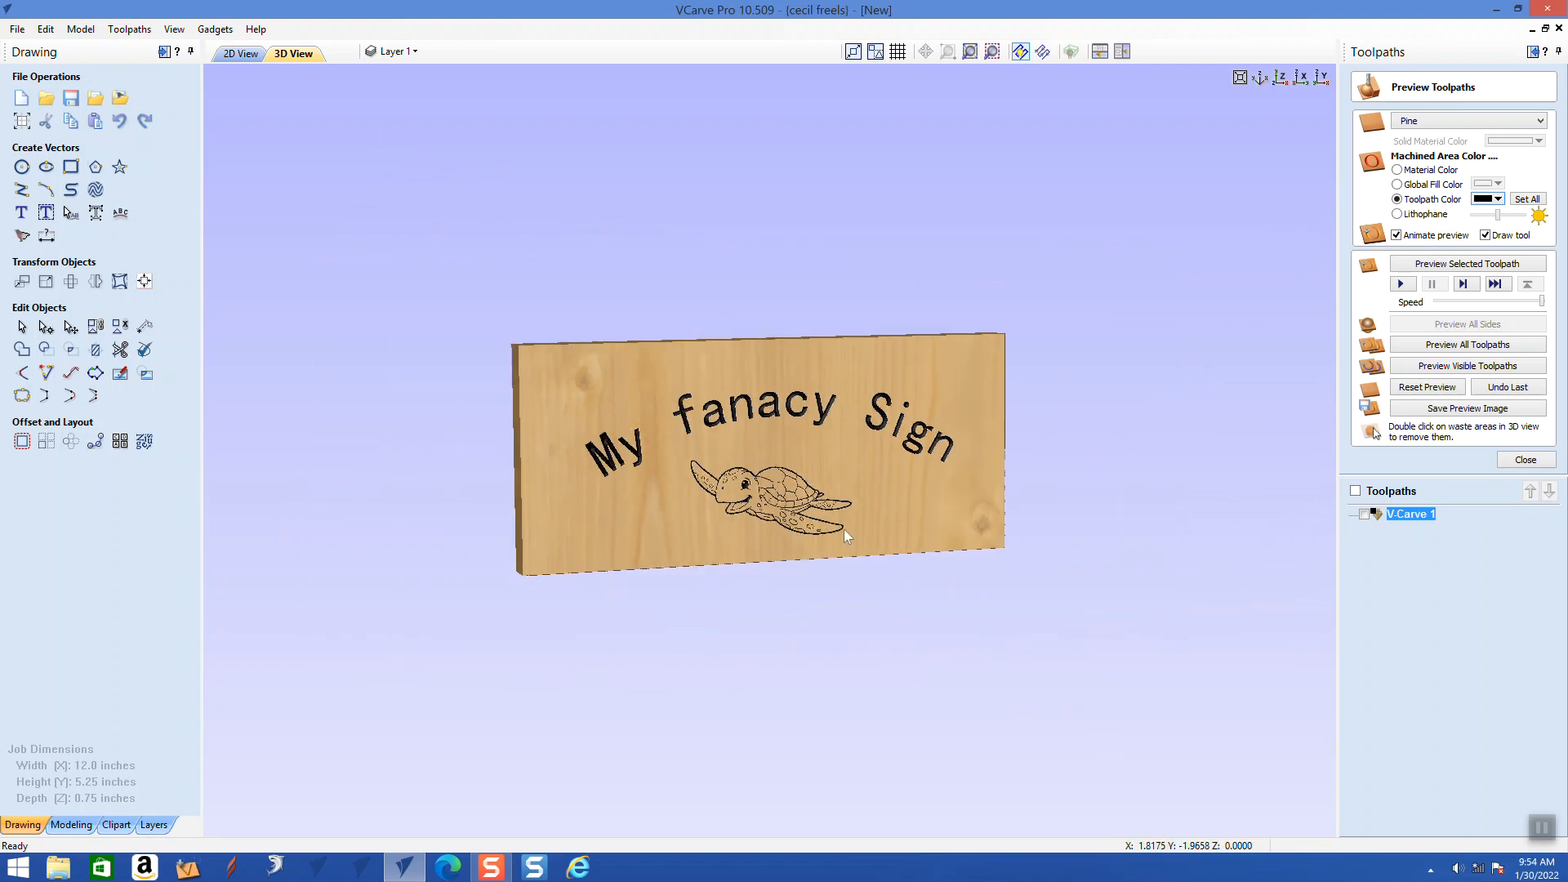
pyautogui.moveTo(784, 437); pyautogui.dragTo(764, 469)
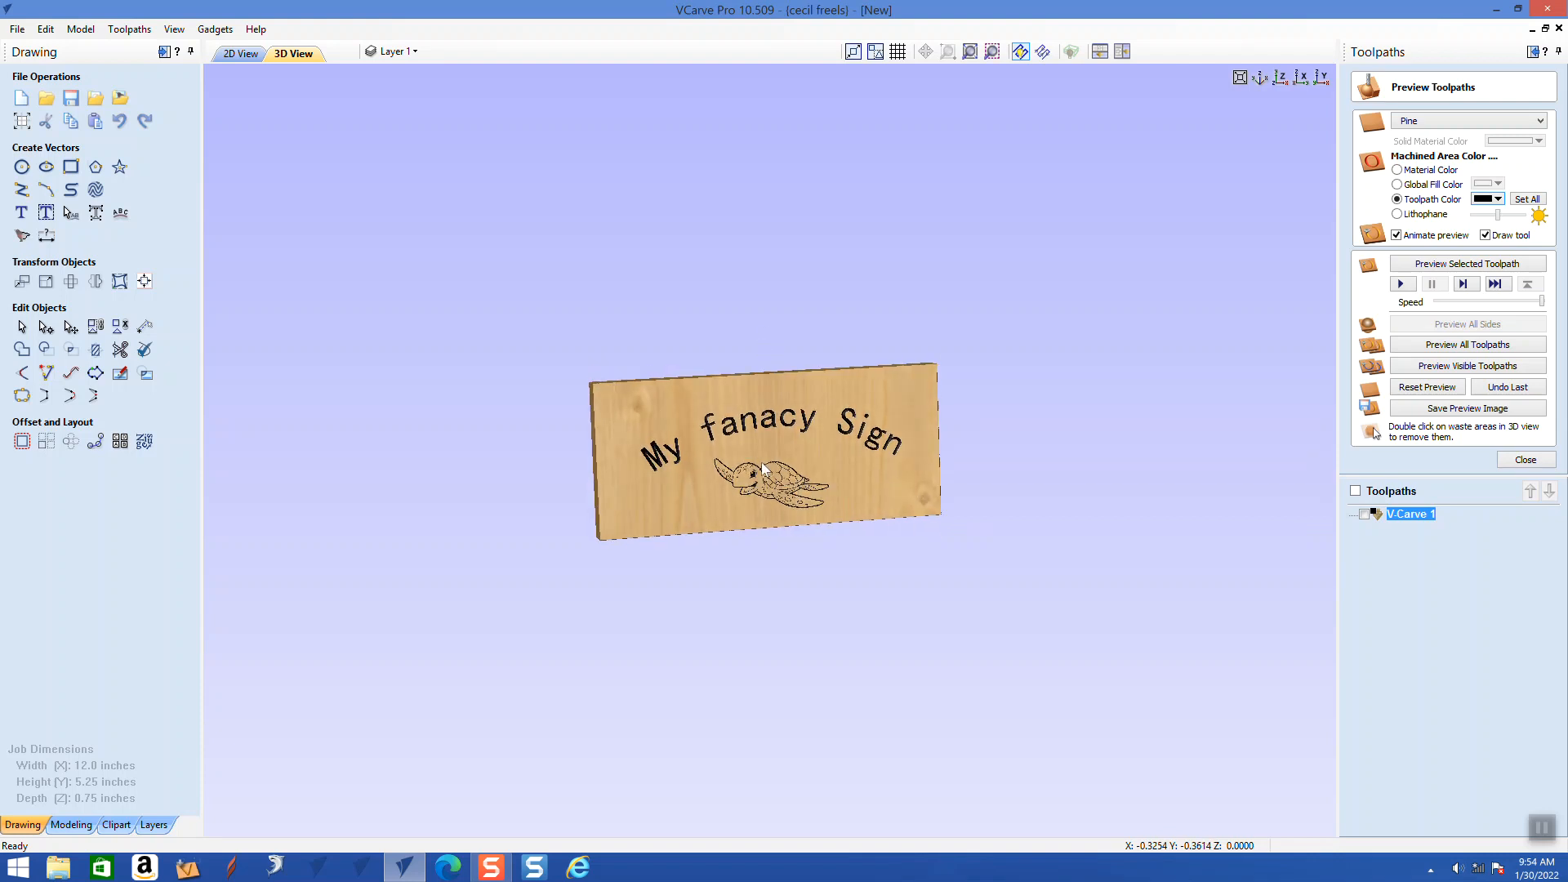
pyautogui.moveTo(767, 467); pyautogui.dragTo(771, 209, button='middle')
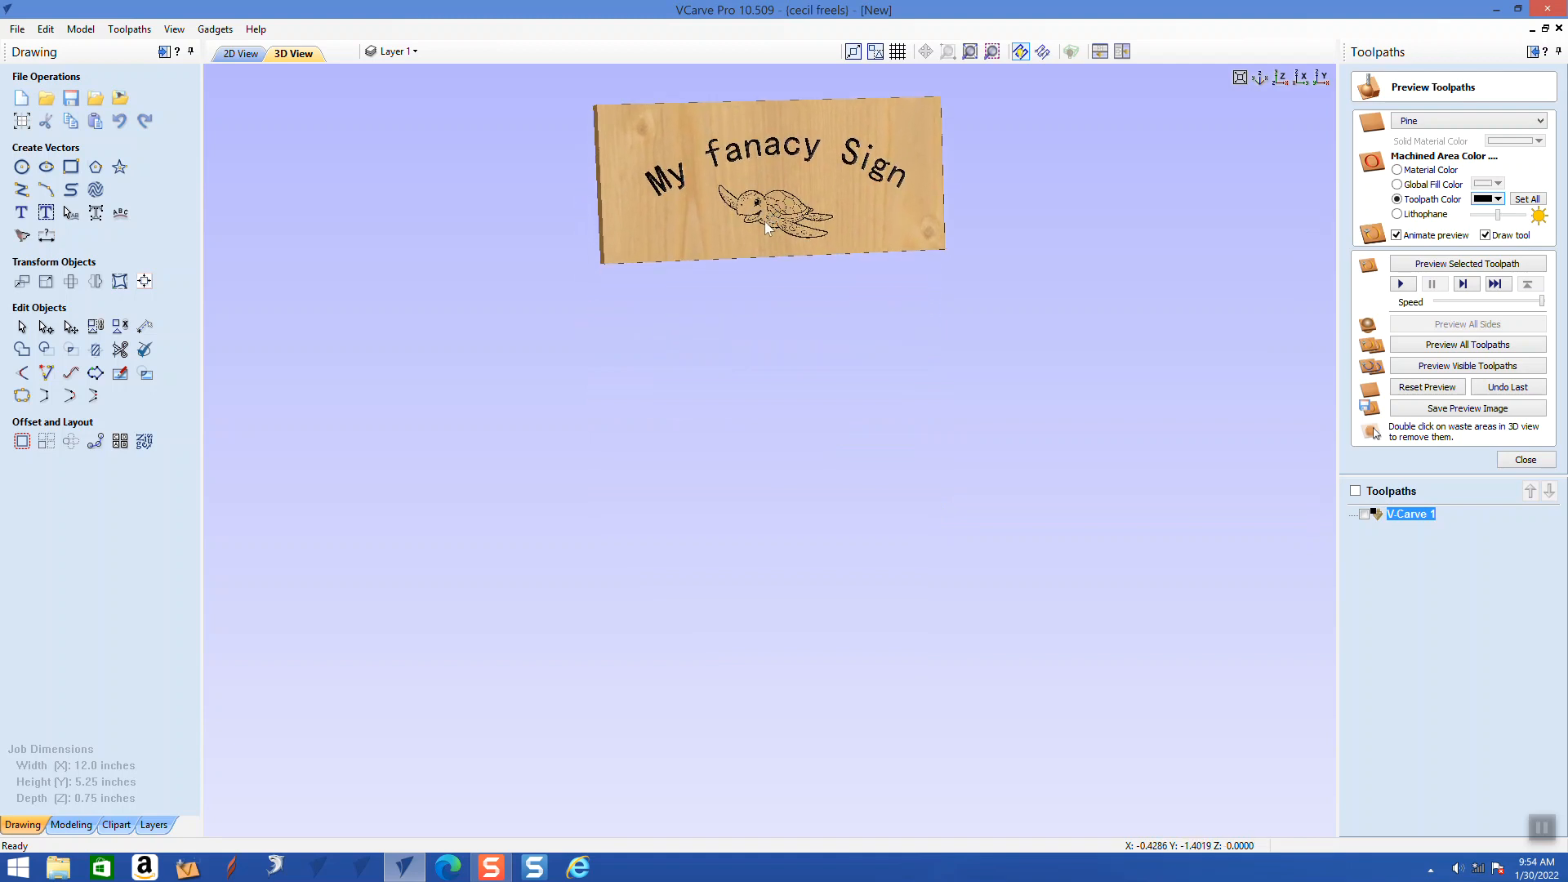
pyautogui.scroll(-2, 771, 216)
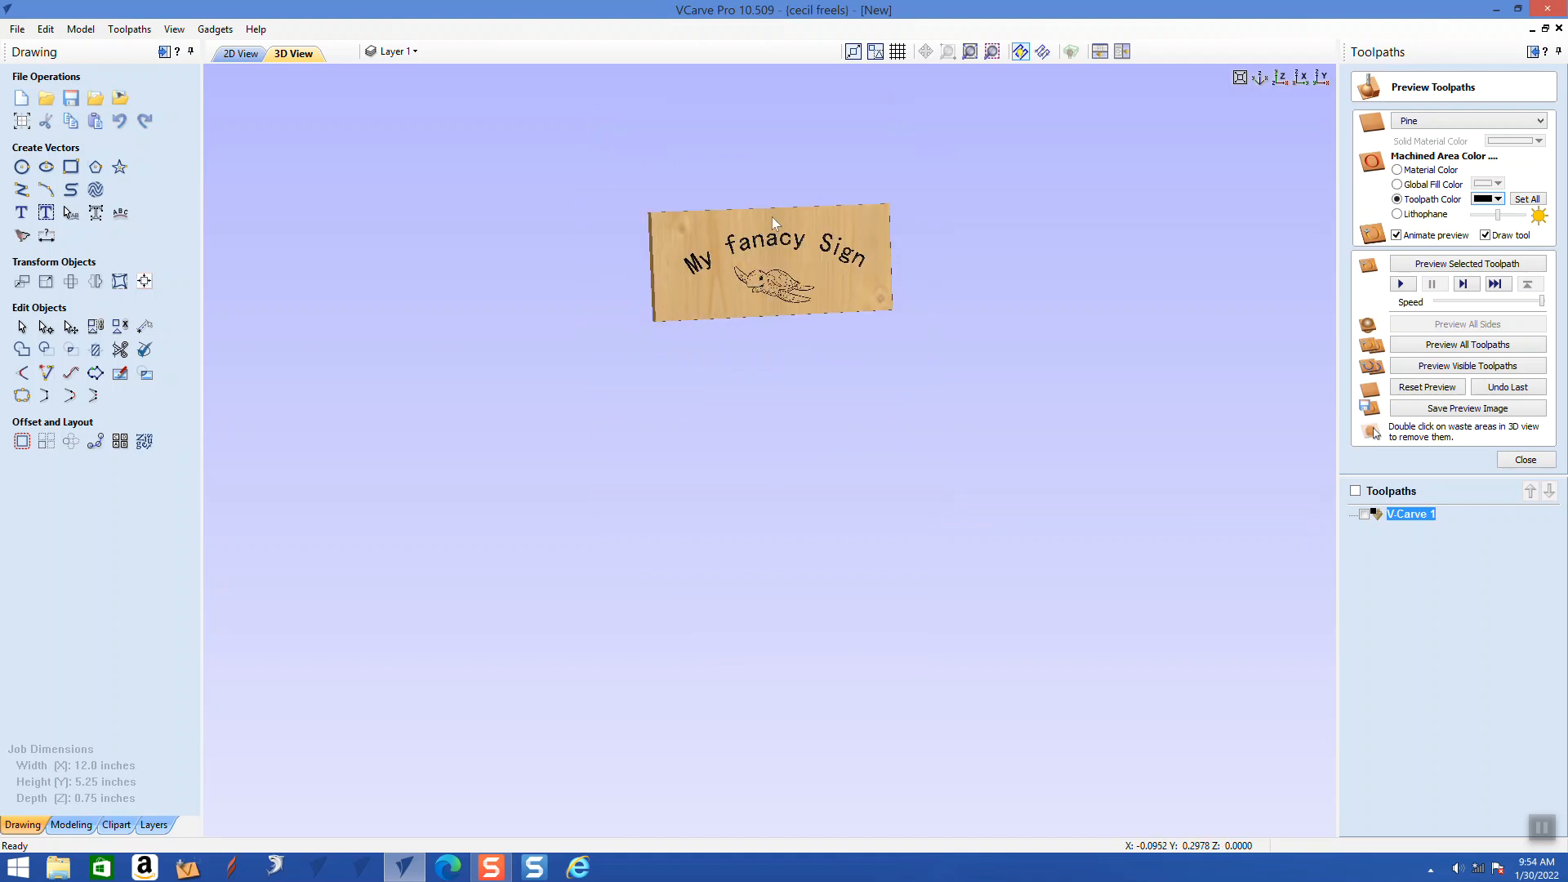
pyautogui.scroll(-1, 771, 219)
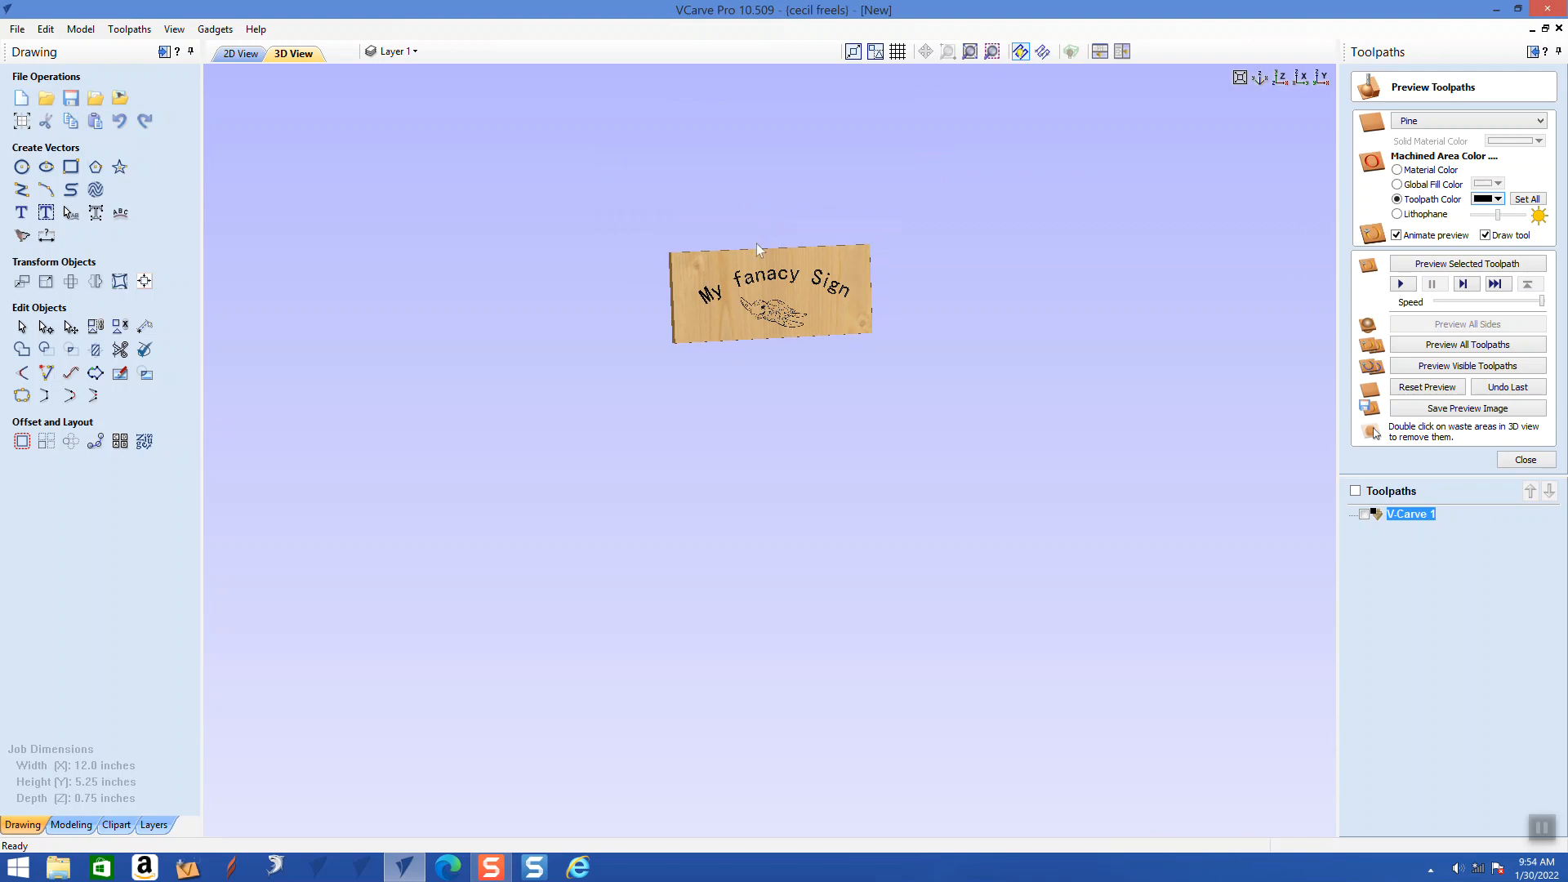
pyautogui.scroll(-2, 757, 245)
pyautogui.scroll(-4, 756, 253)
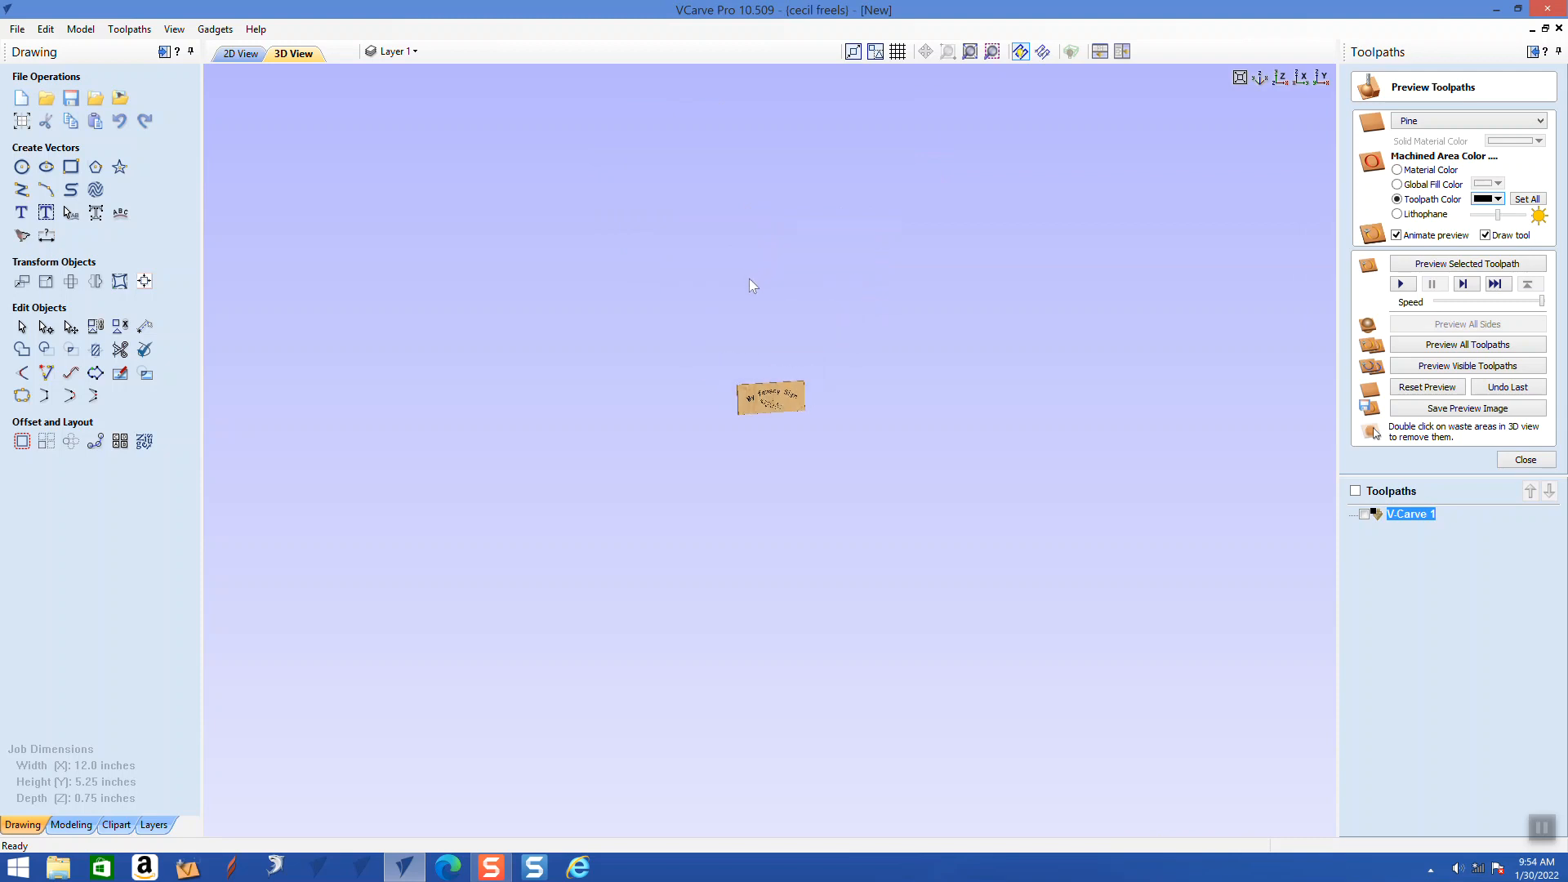
pyautogui.scroll(-5, 749, 284)
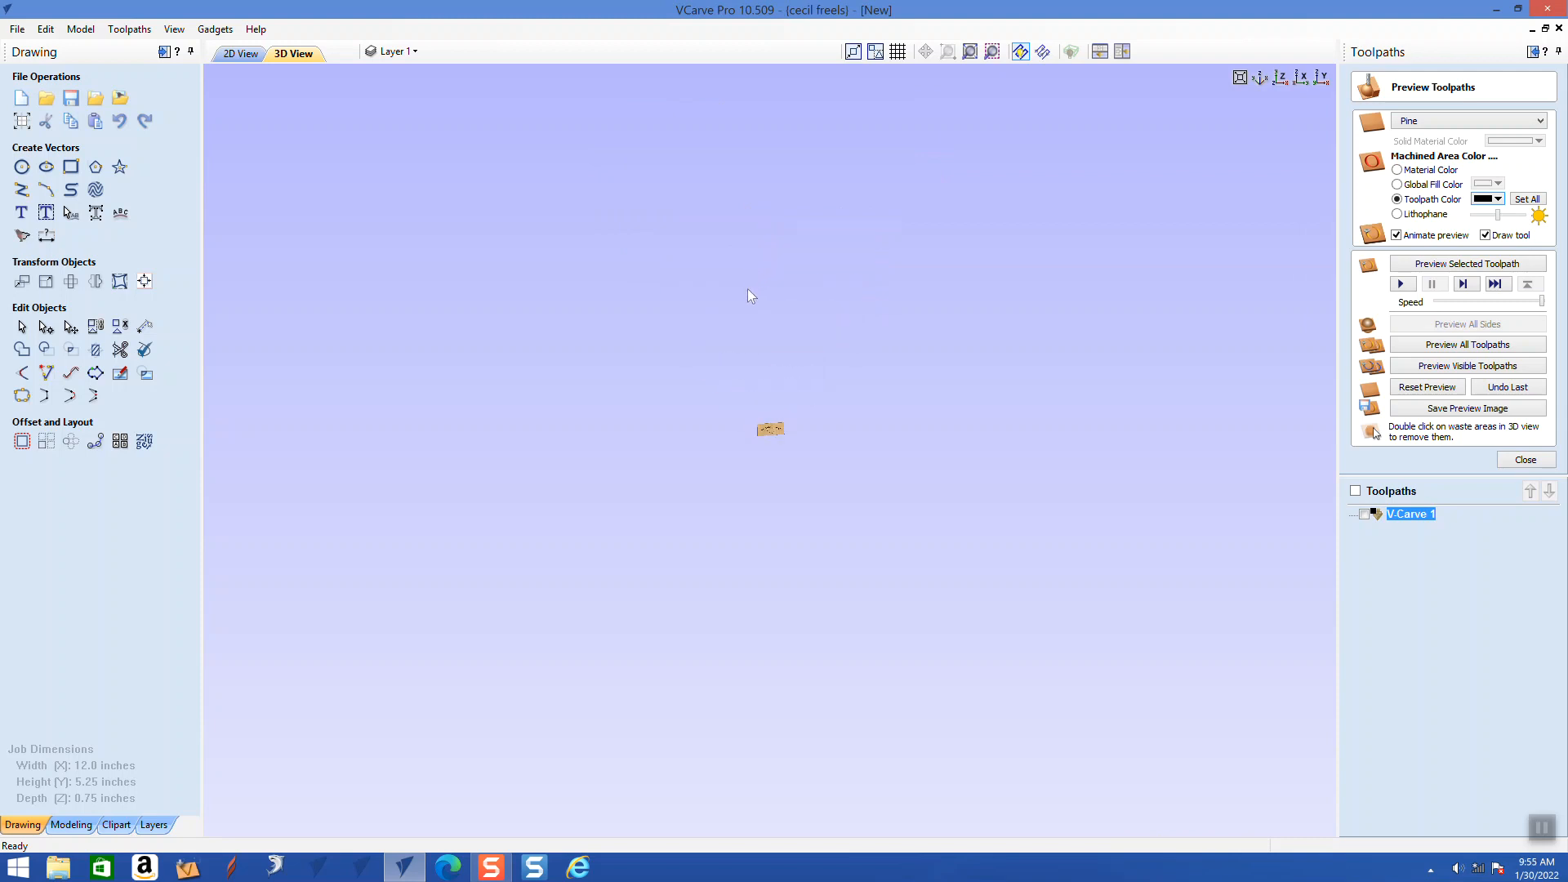
pyautogui.scroll(-2, 752, 306)
pyautogui.scroll(-2, 748, 318)
pyautogui.press('a')
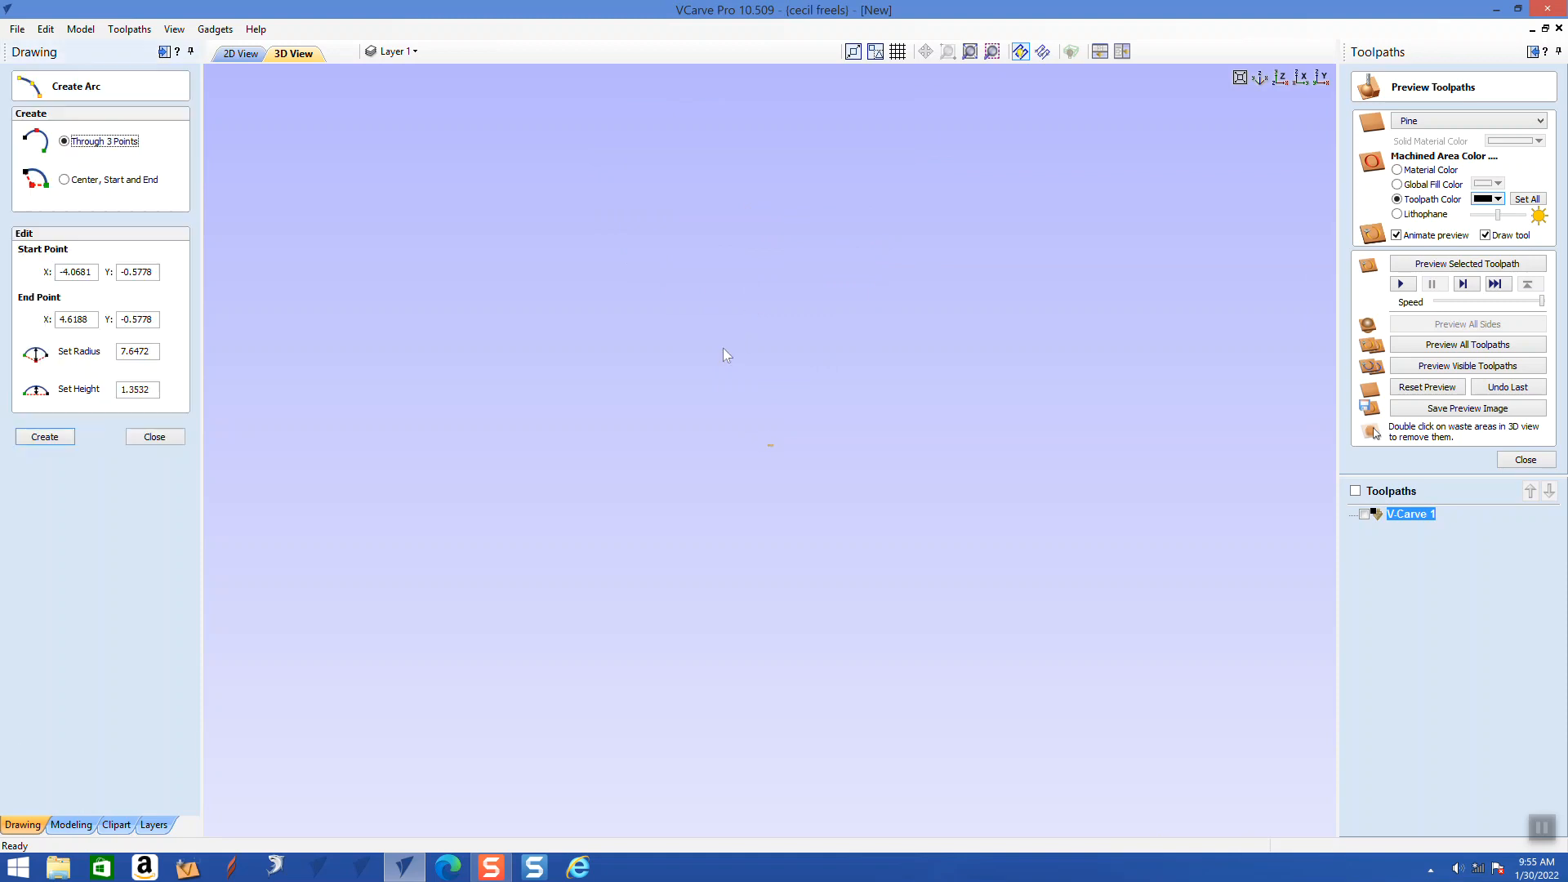